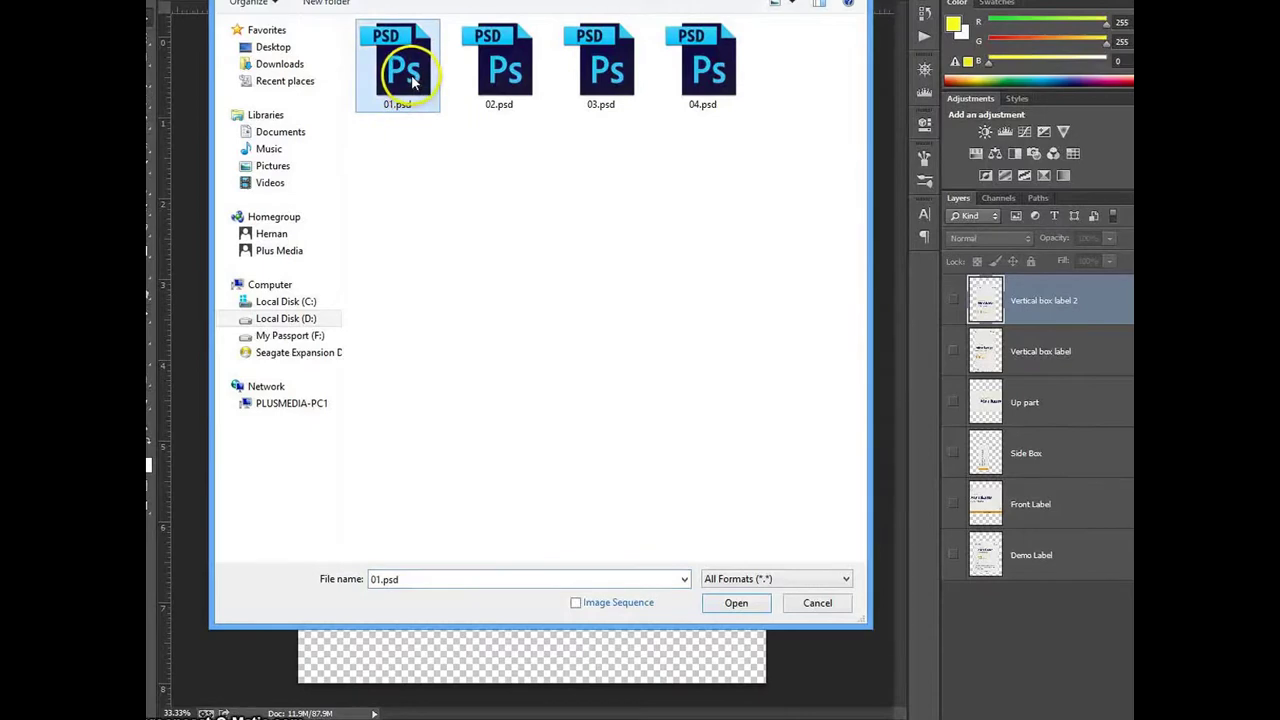
Open the mockup file 01.psd
key("Right")
key("Right")
key("Right")
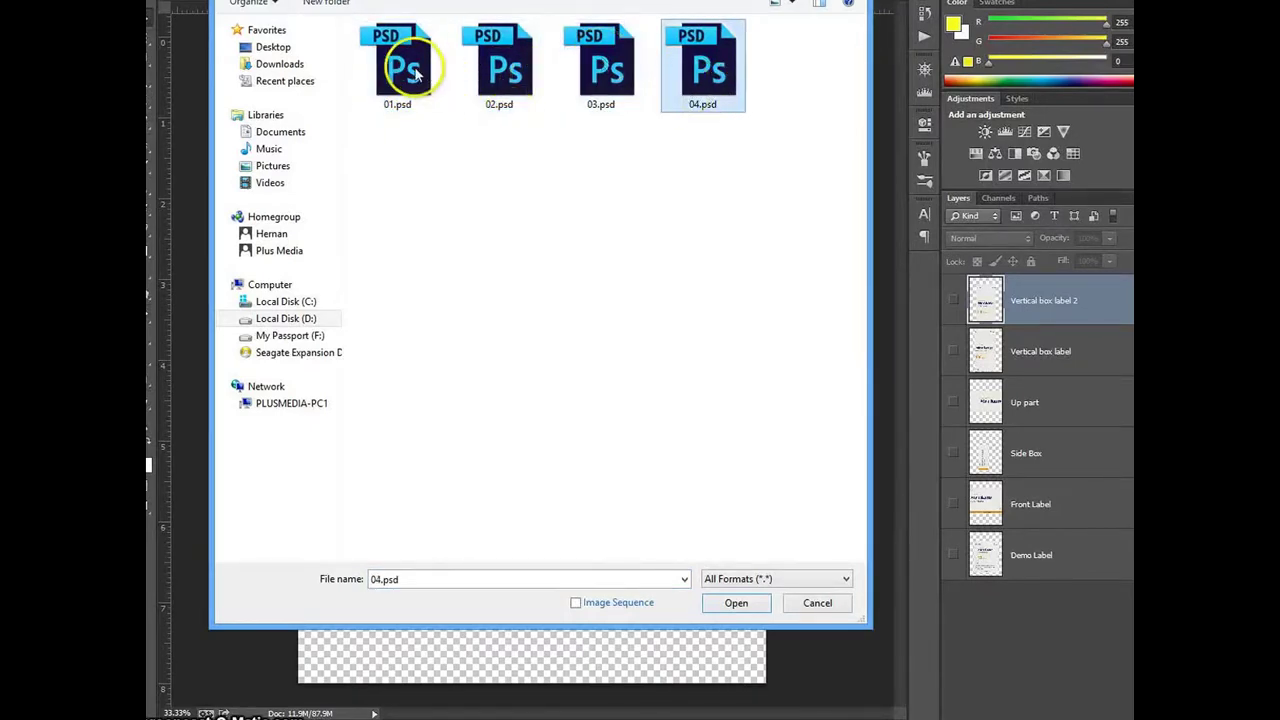
double_click(418, 72)
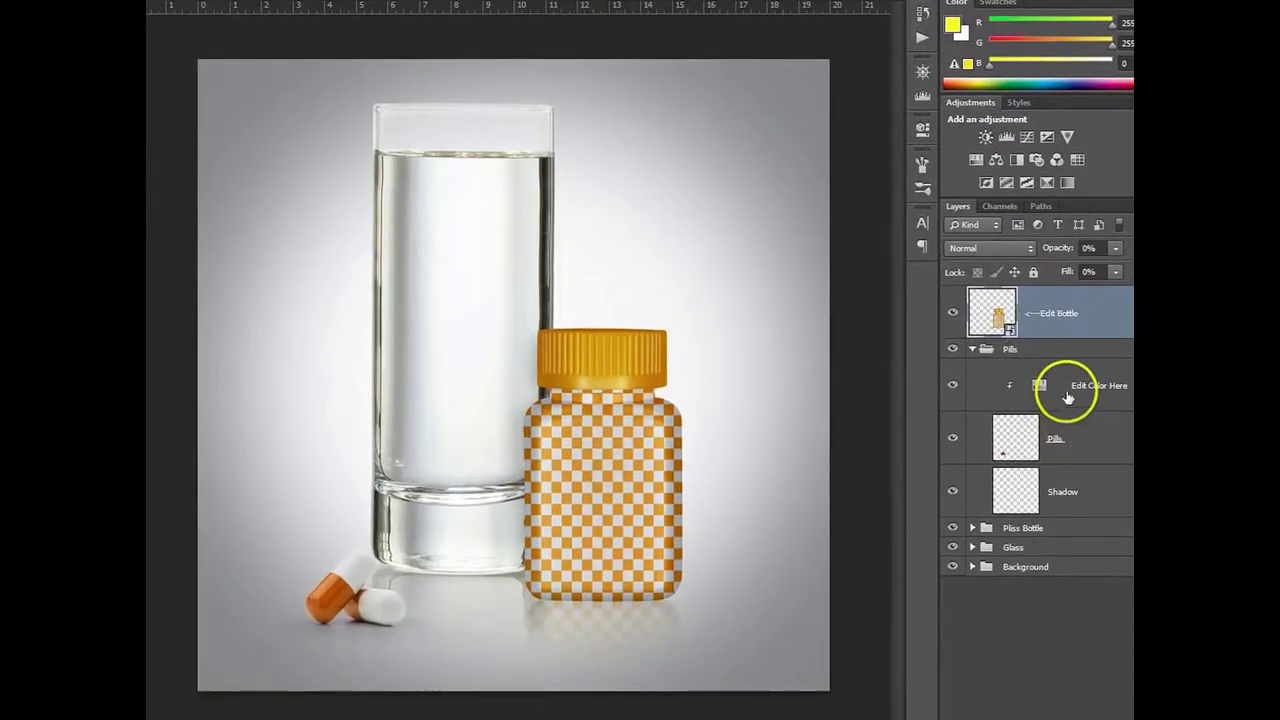
Set the Hue of the Pills group's Edit Color Here adjustment to -117 for blue capsules
left_click(1045, 388)
double_click(1033, 385)
mouse_move(774, 229)
left_mouse_down()
mouse_move(803, 235)
mouse_move(698, 231)
left_mouse_up()
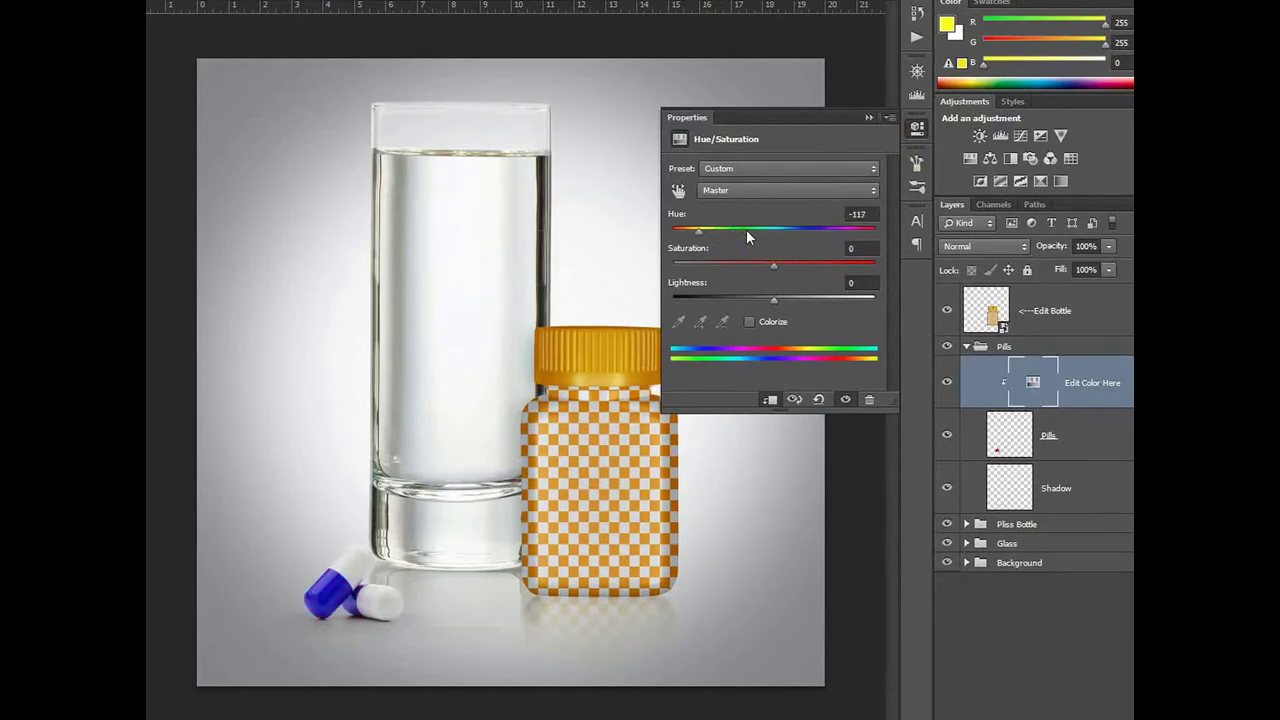
left_click(867, 118)
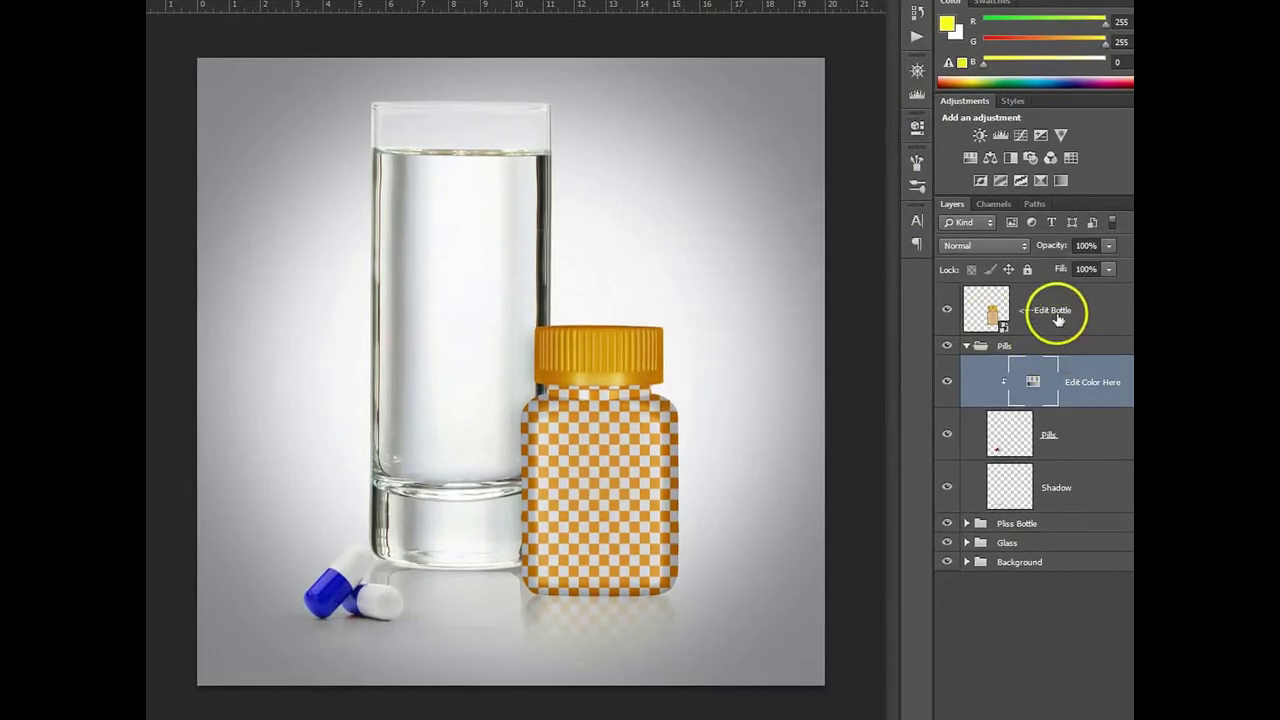
Open the Edit Bottle smart object and, inside it, the contents of the Edit Here label smart object
left_click(987, 311)
double_click(987, 311)
left_click(641, 265)
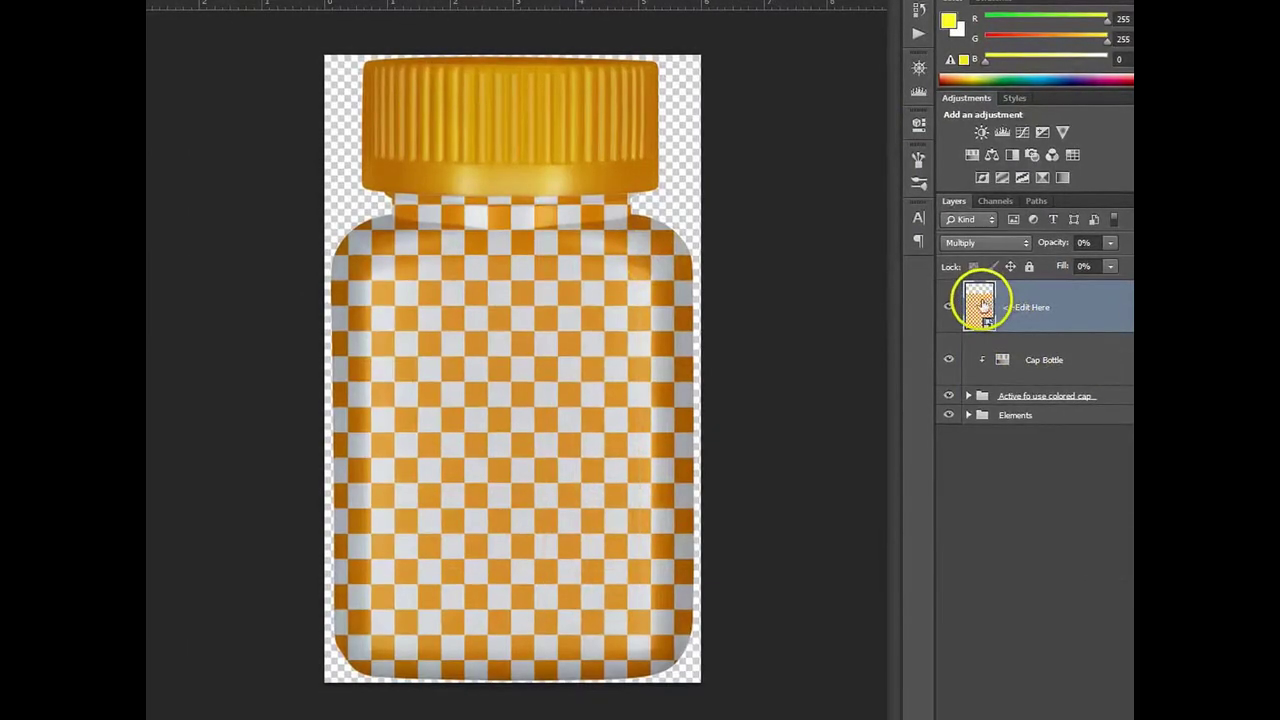
double_click(982, 306)
left_click(641, 263)
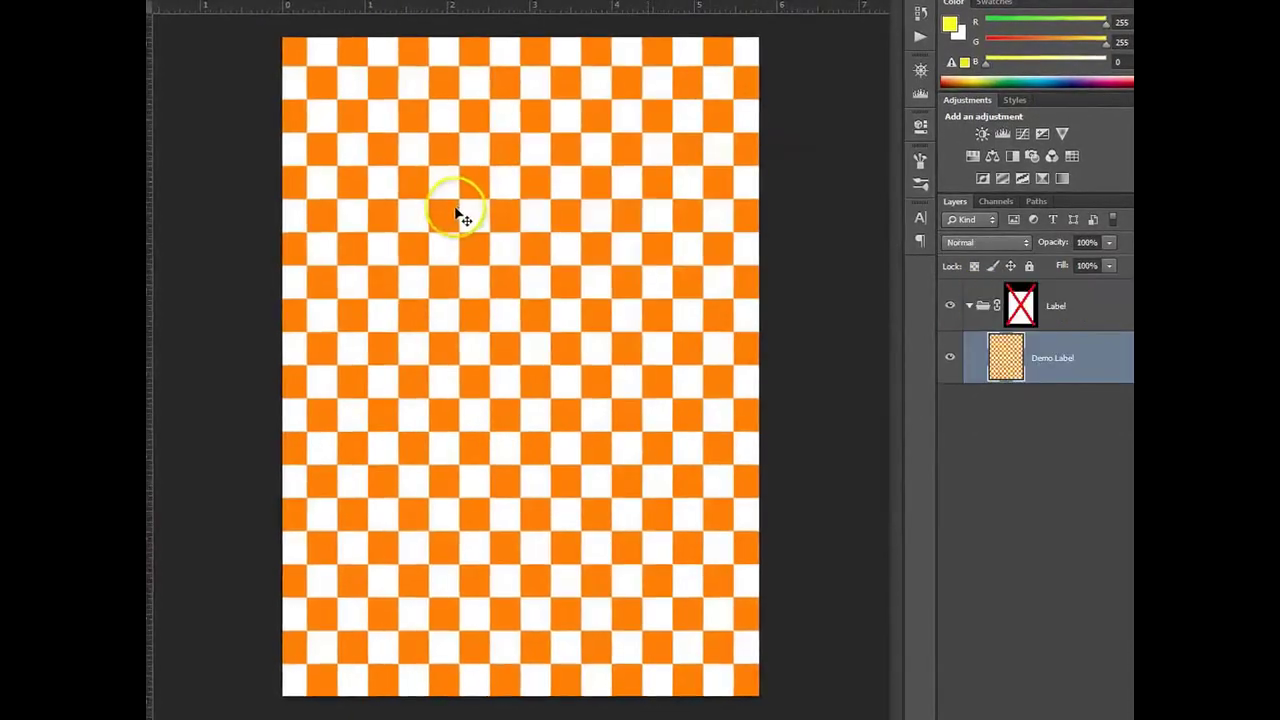
Show the Demo Label layer in the label artwork document, copy it into the Label group and shift it slightly up and left
left_click(241, 4)
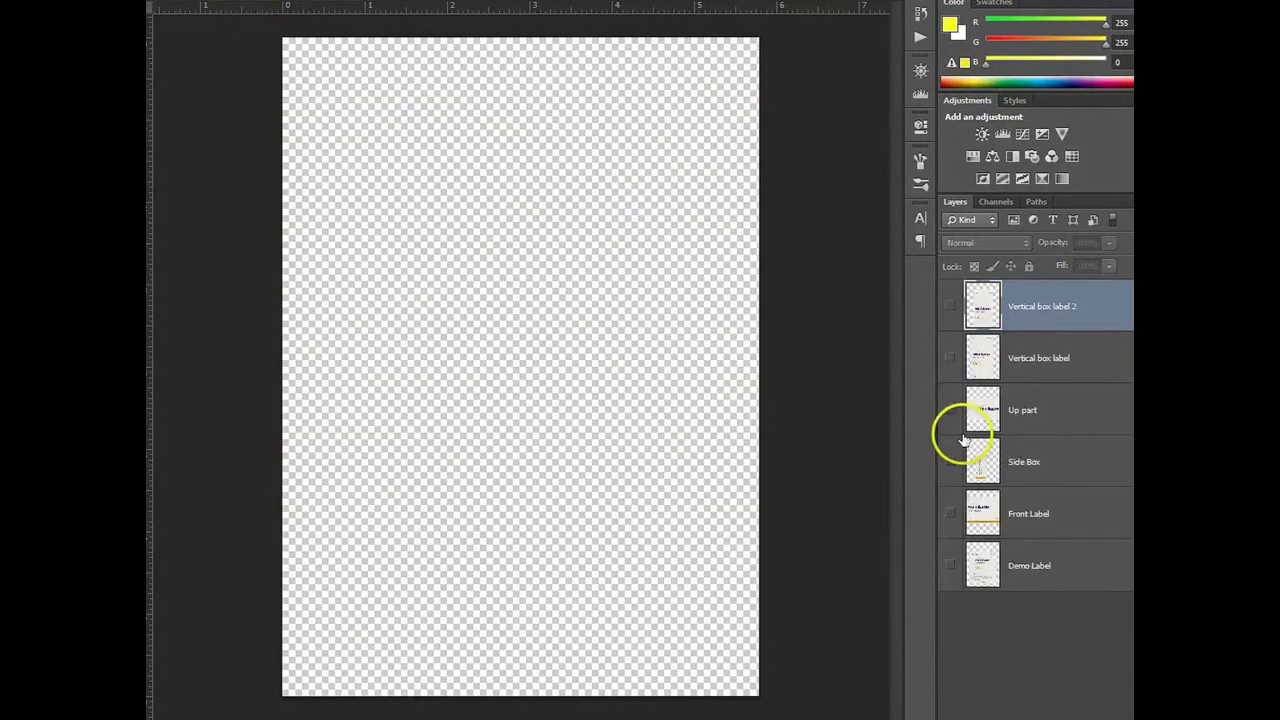
left_click(1051, 562)
left_click(949, 566)
left_click(947, 567)
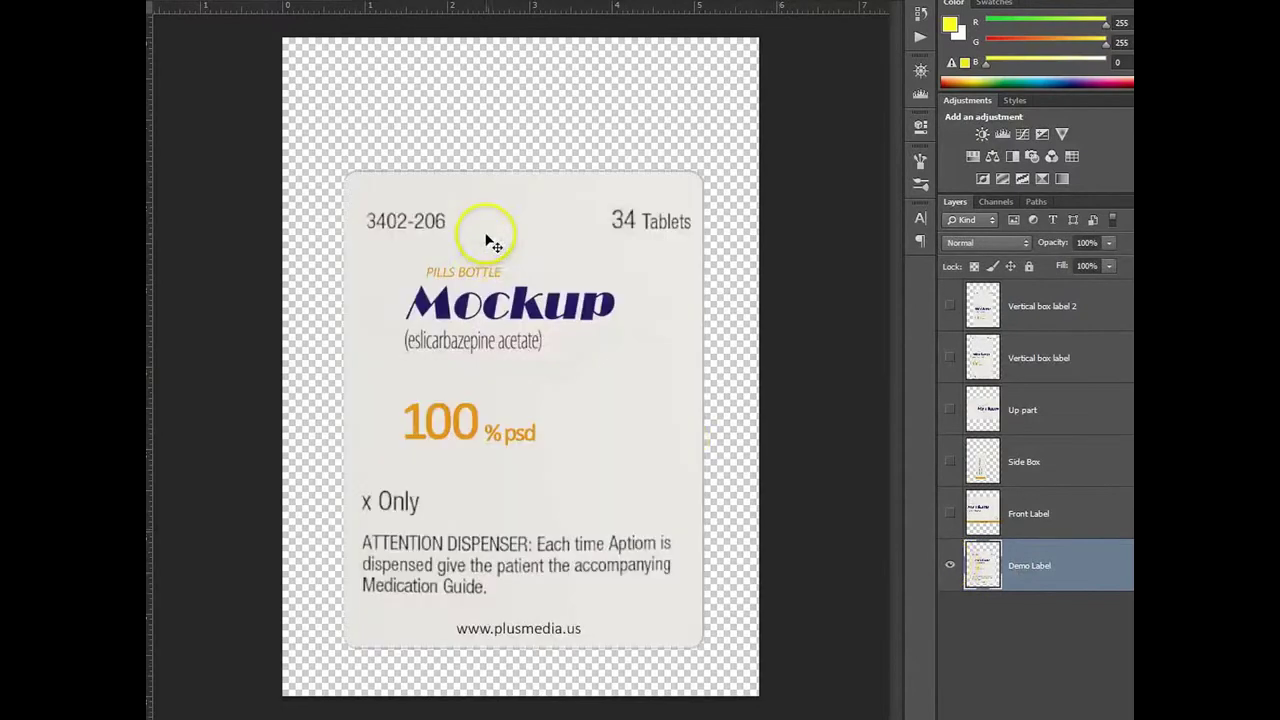
left_click_drag(672, 122, 762, 3)
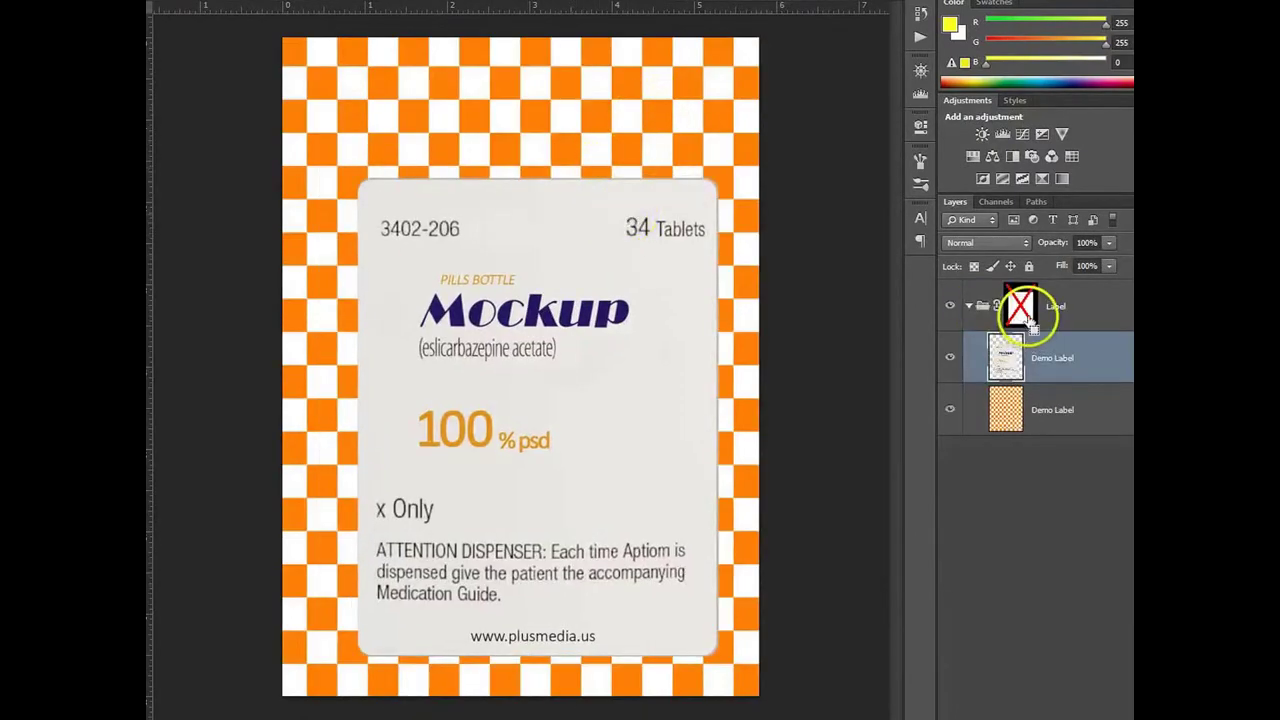
left_click(1027, 316, "ctrl")
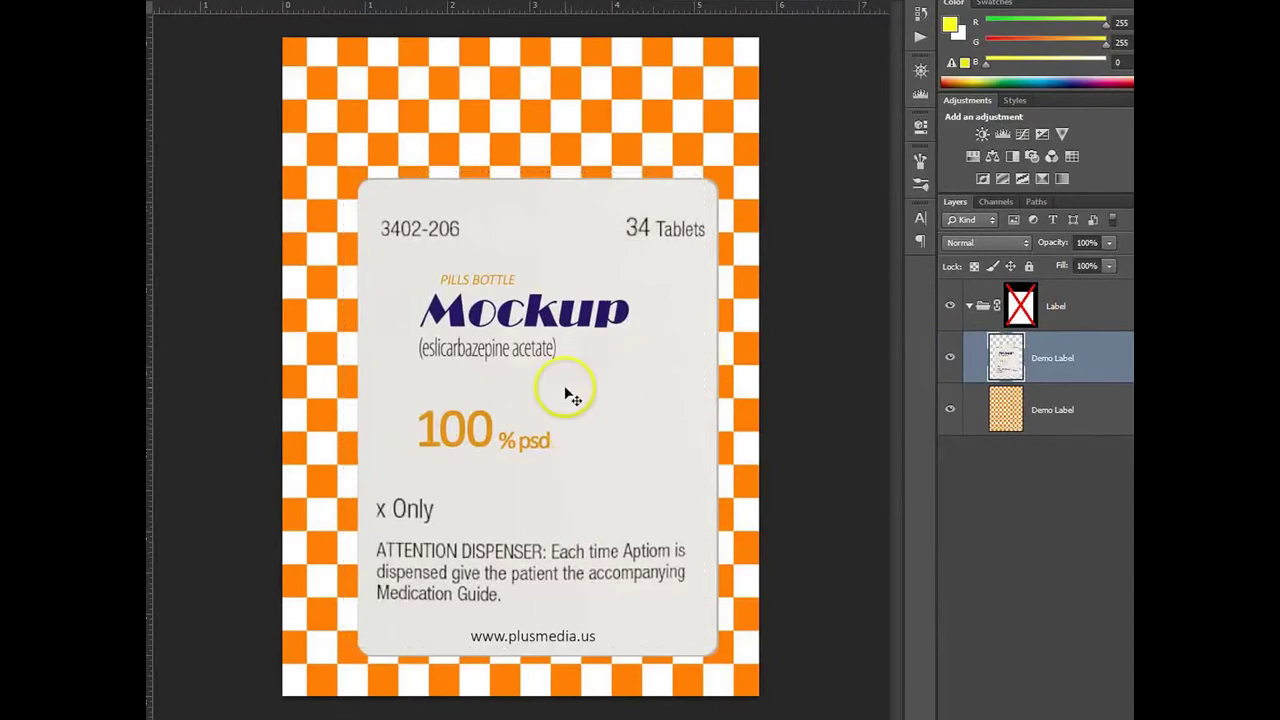
left_click_drag(566, 392, 556, 385)
Delete the orange checkered placeholder layer from the Label group
left_click(1045, 412)
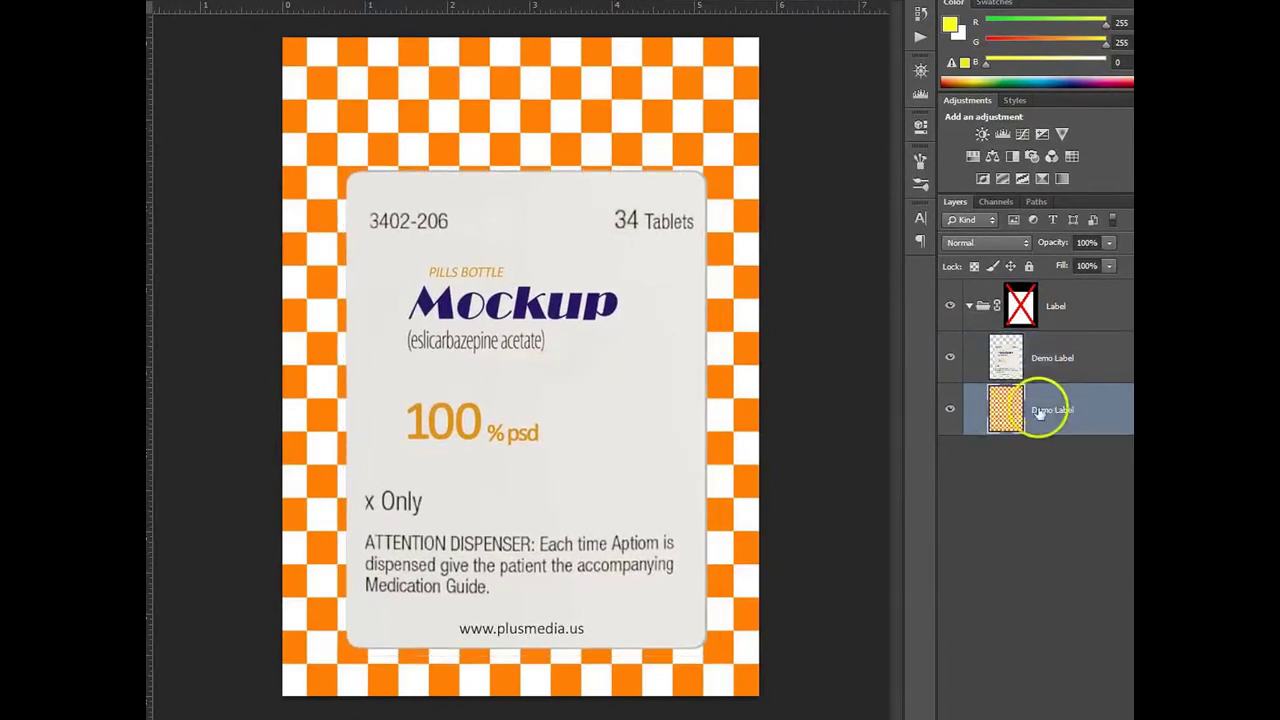
left_click(1125, 716)
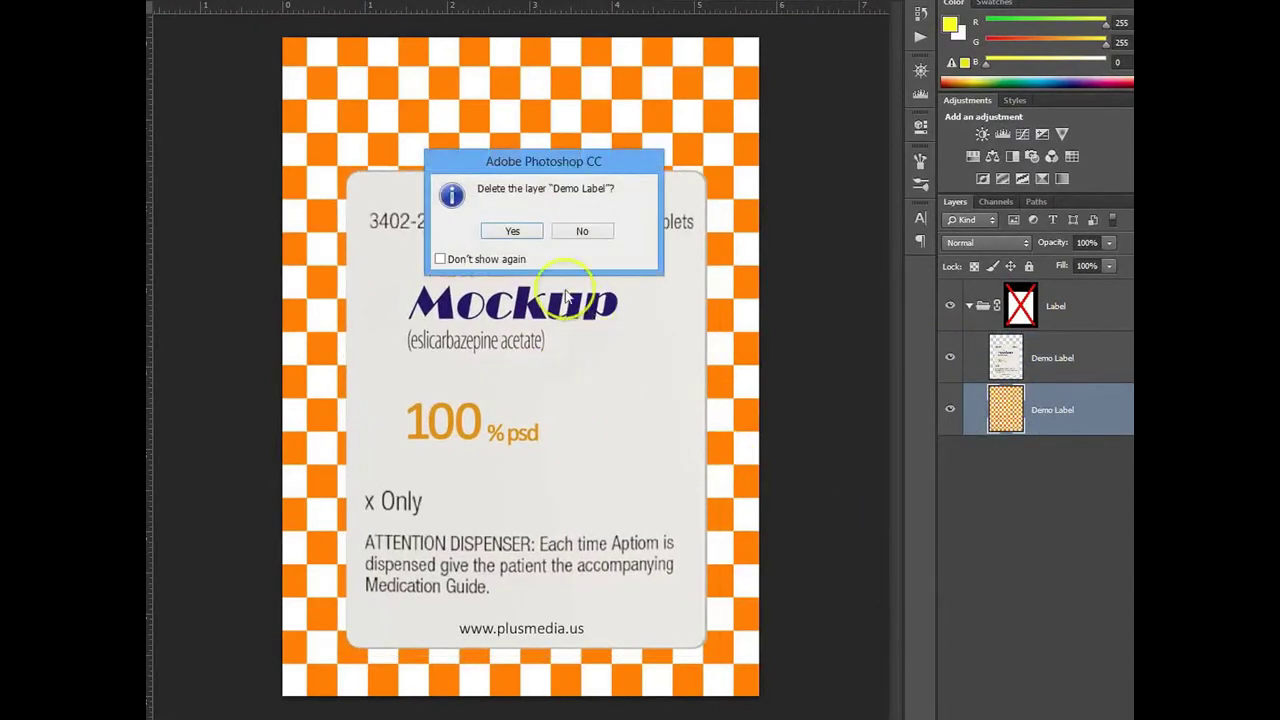
left_click(513, 238)
Load the label area path as a selection and nudge the Demo Label layer three steps down and one step left
left_click(1037, 201)
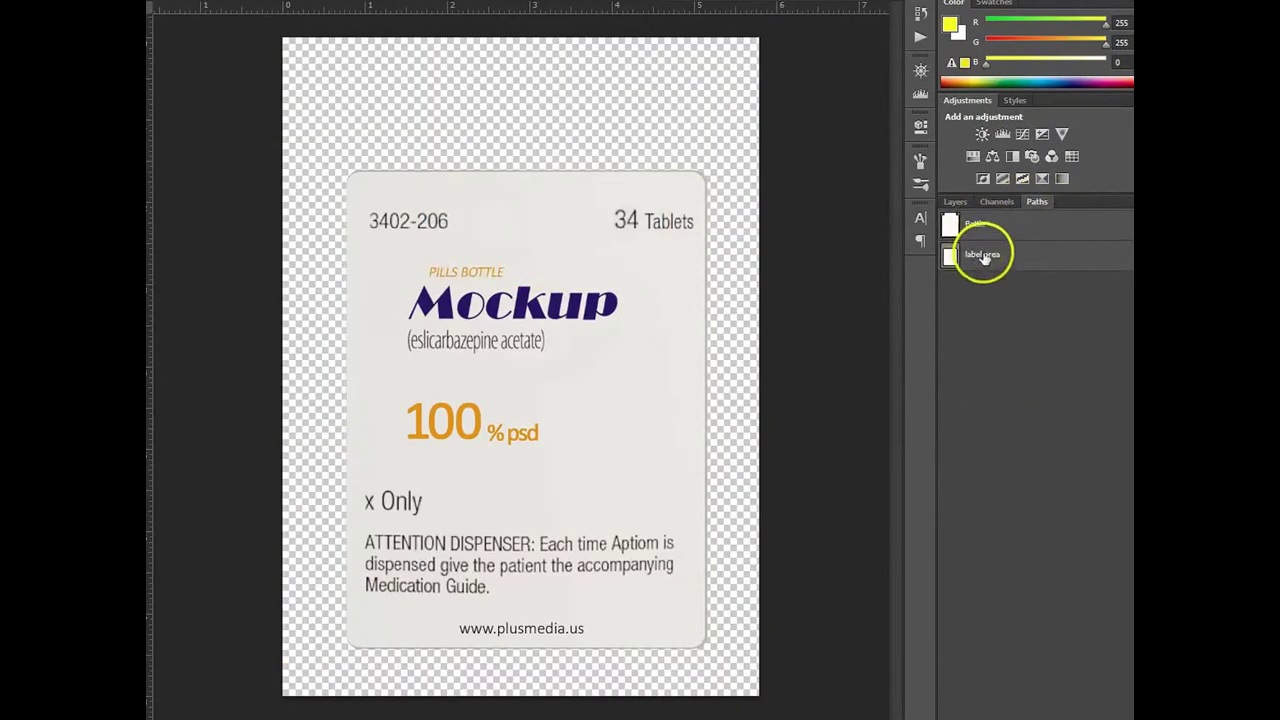
left_click(980, 256)
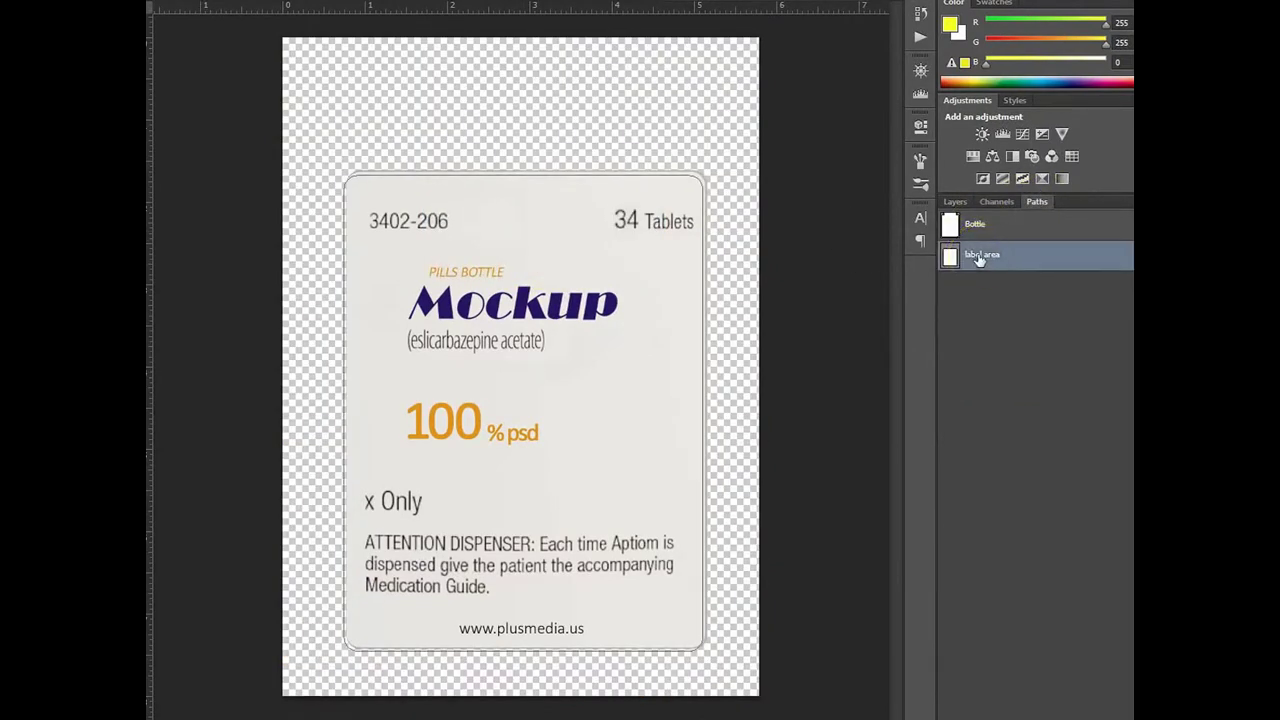
key("ctrl+Return")
left_click(958, 202)
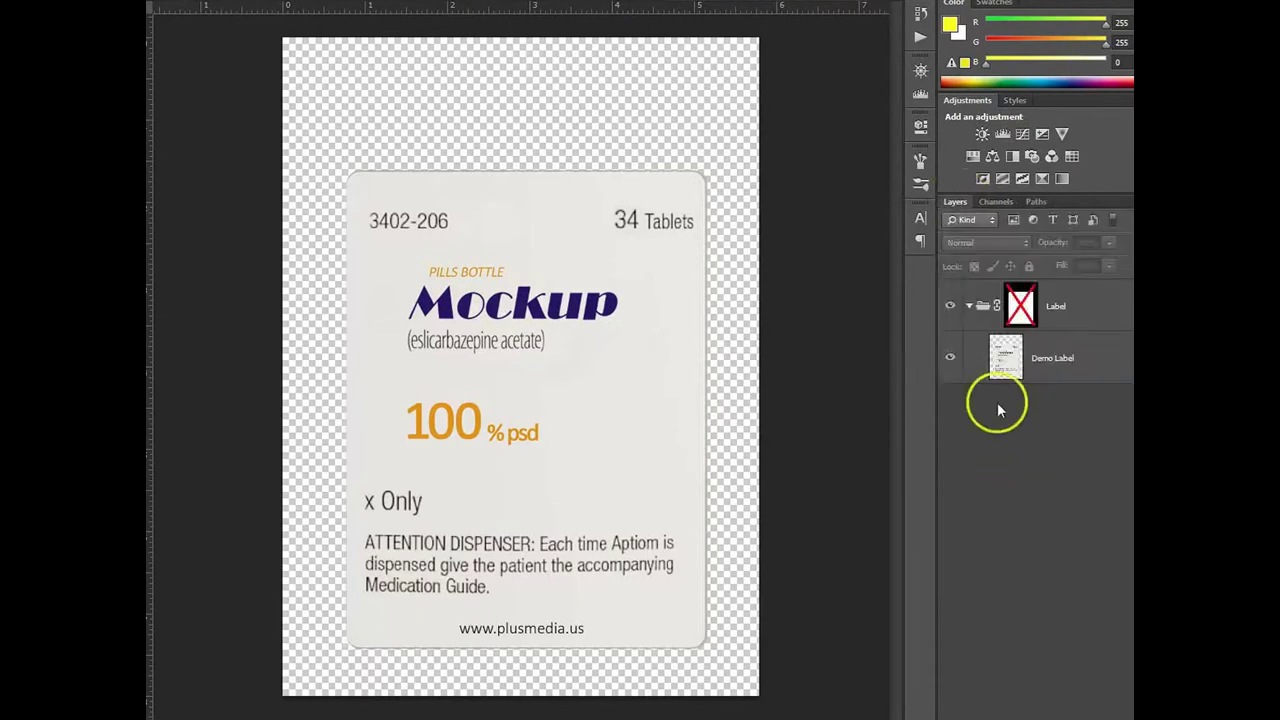
left_click(1055, 356)
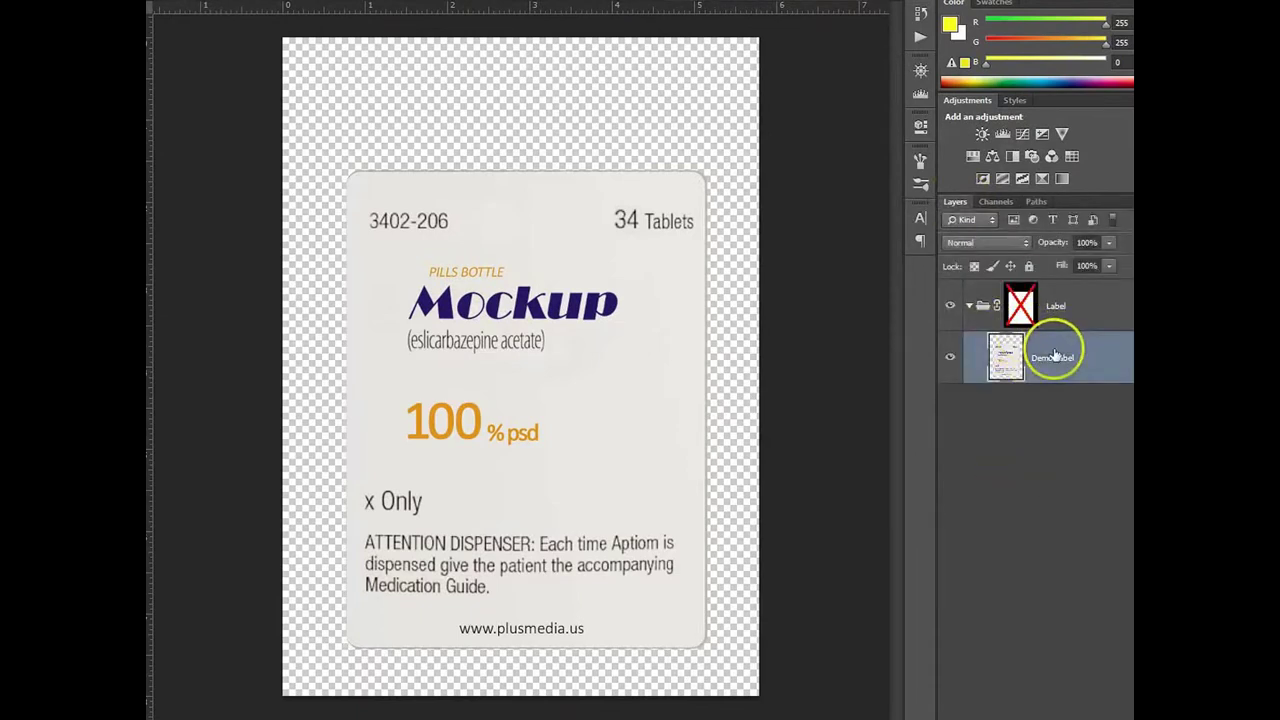
key("Down")
key("Down")
key("Down")
key("Left")
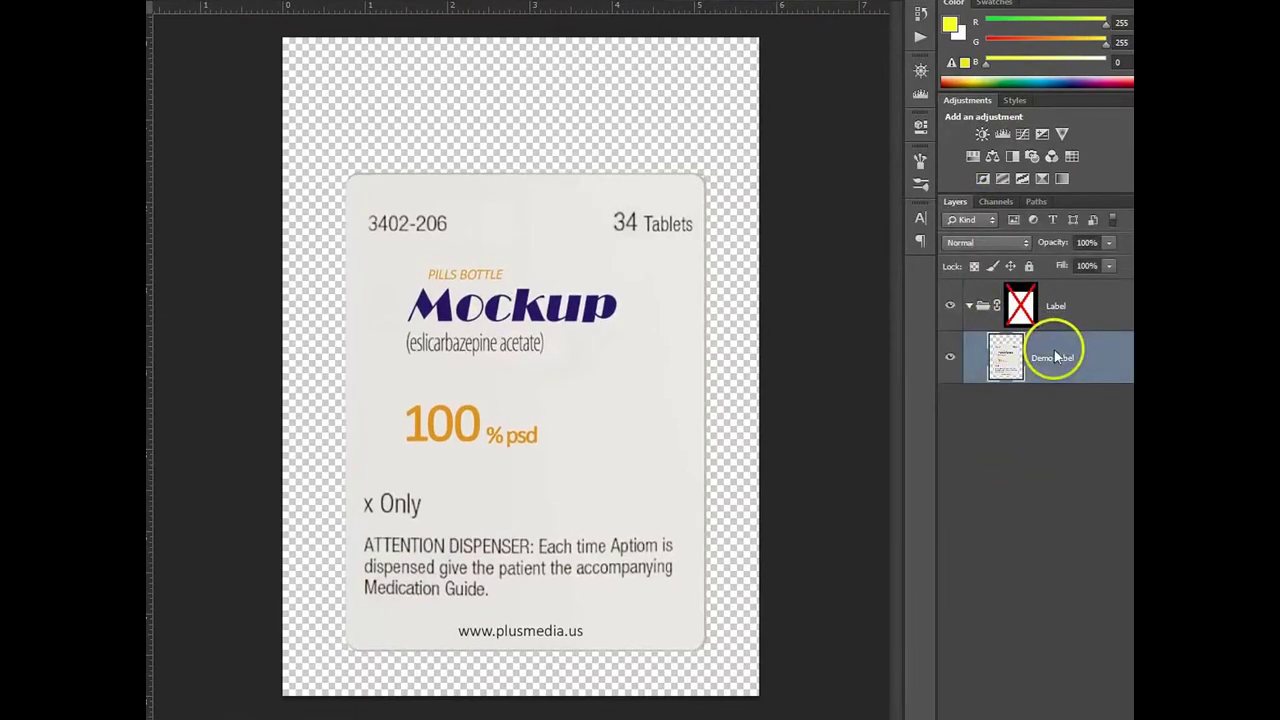
Preview the label with the Label group's mask switched on and off, and save and close the label contents
left_click(1051, 508)
left_click(1021, 315, "shift")
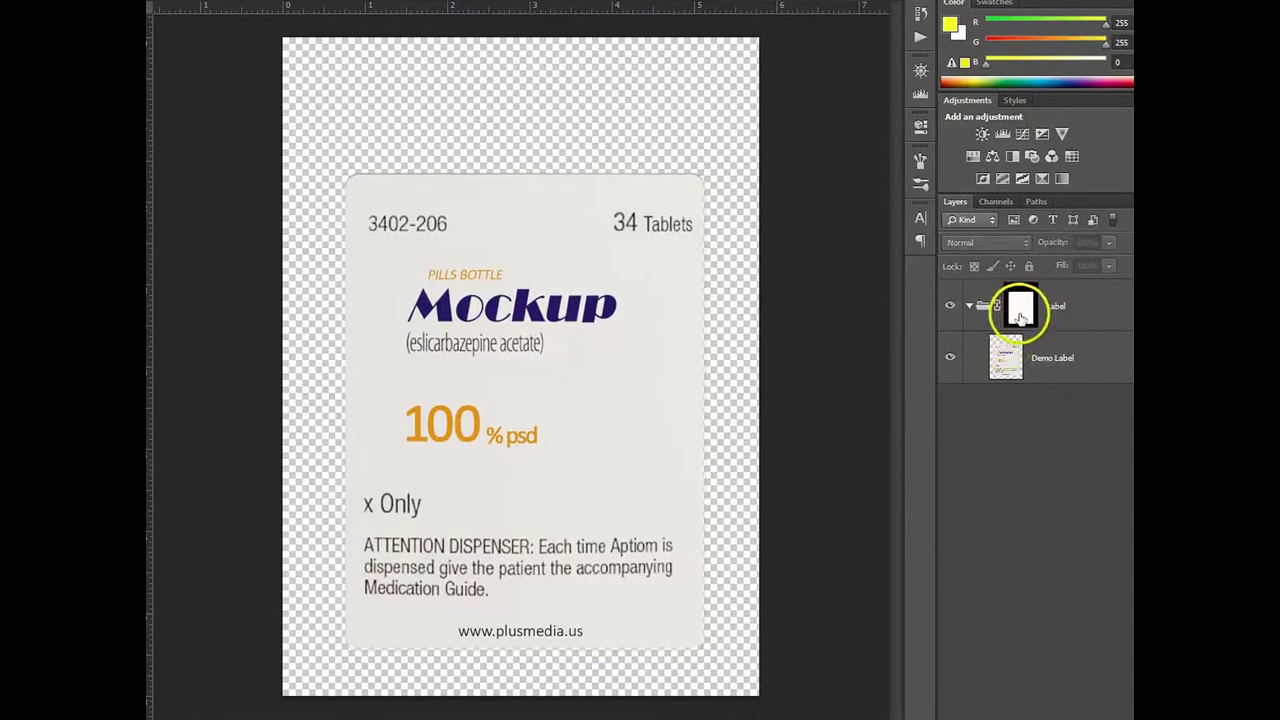
left_click(1021, 316, "shift")
left_click(1075, 372)
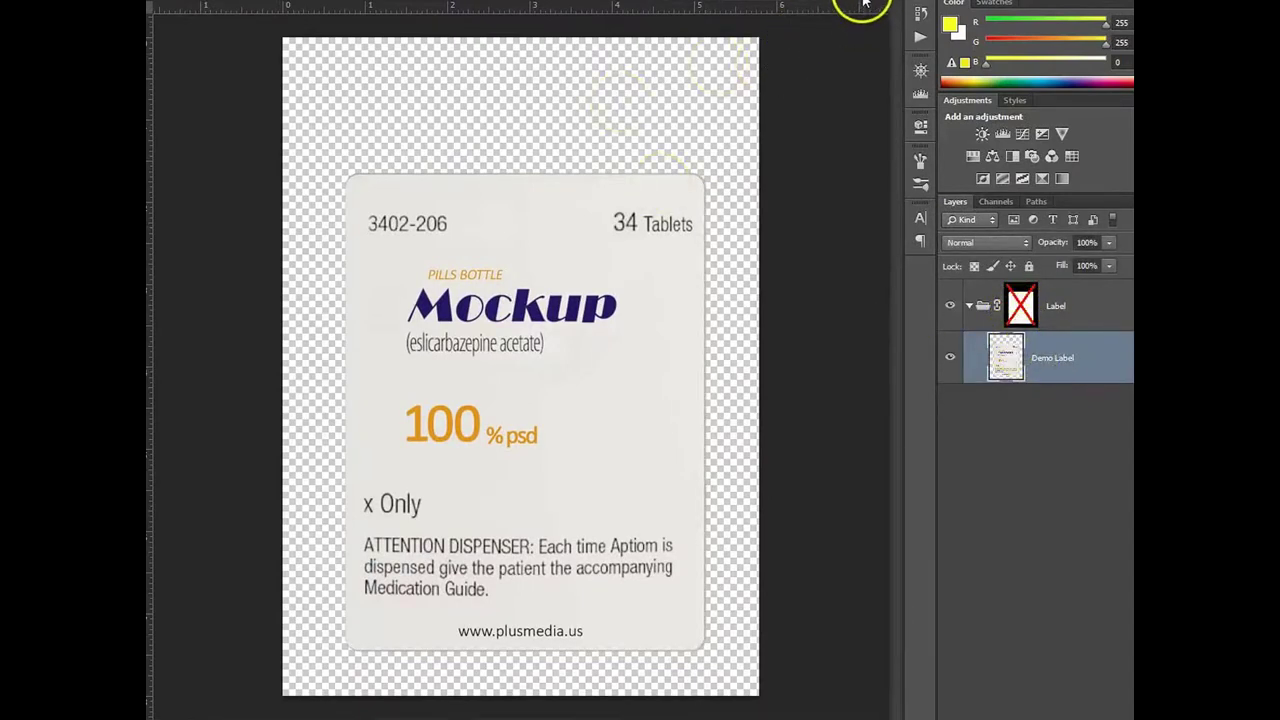
key("ctrl+w")
left_click(527, 232)
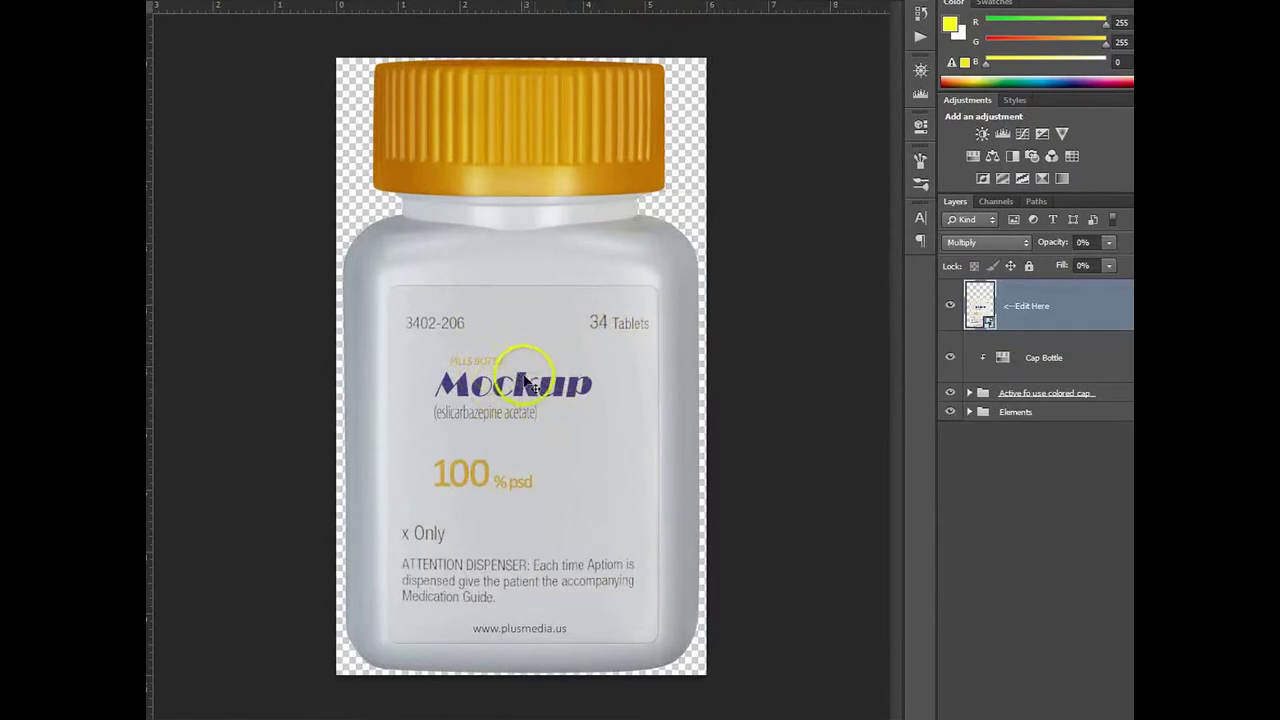
Reopen the Edit Here contents, nudge the Demo Label layer six steps up and two steps left, and close them with the change saved
double_click(981, 310)
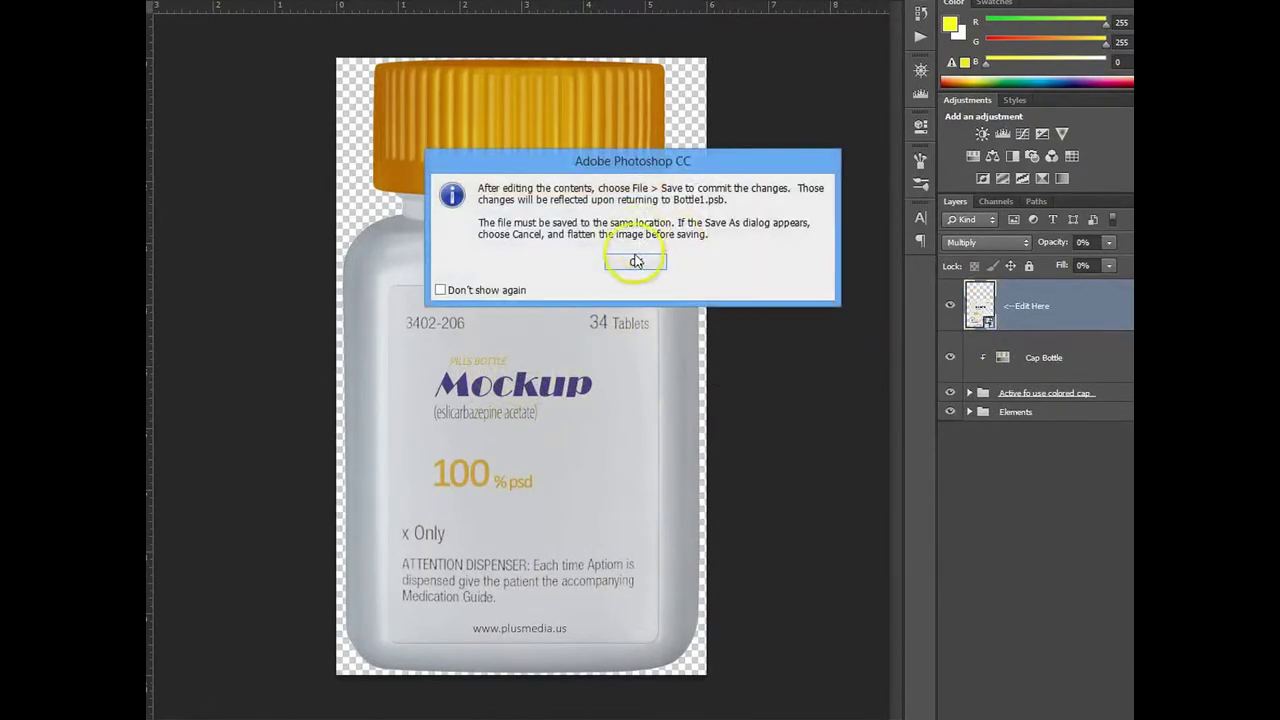
left_click(634, 259)
left_click(1001, 365)
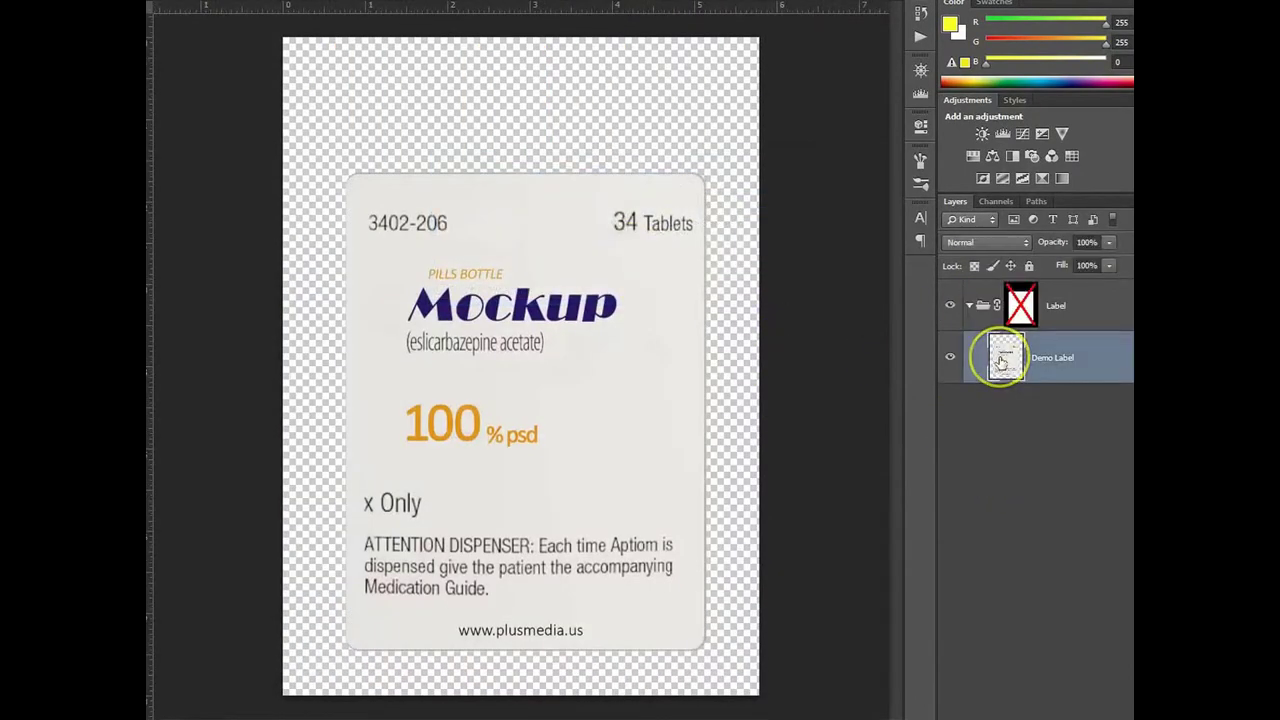
key("Up")
key("Up")
key("Up")
key("Up")
key("Up")
key("Up")
key("Left")
key("Left")
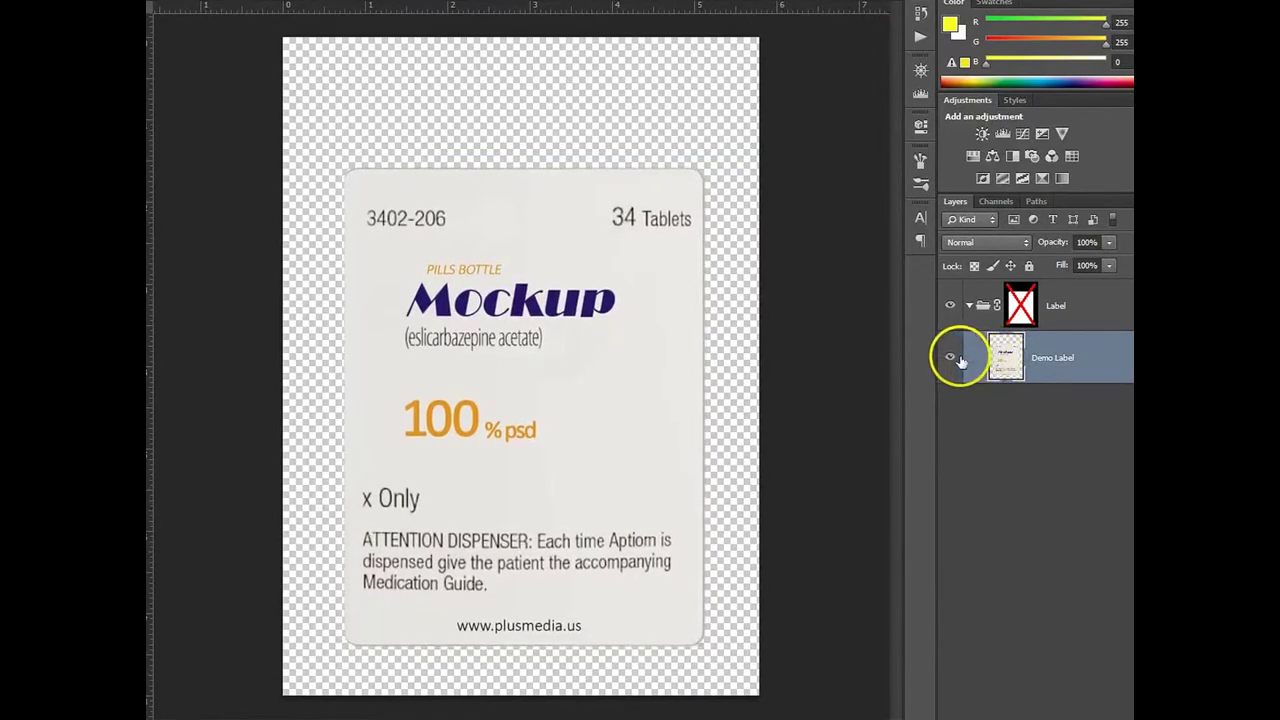
left_click(865, 5)
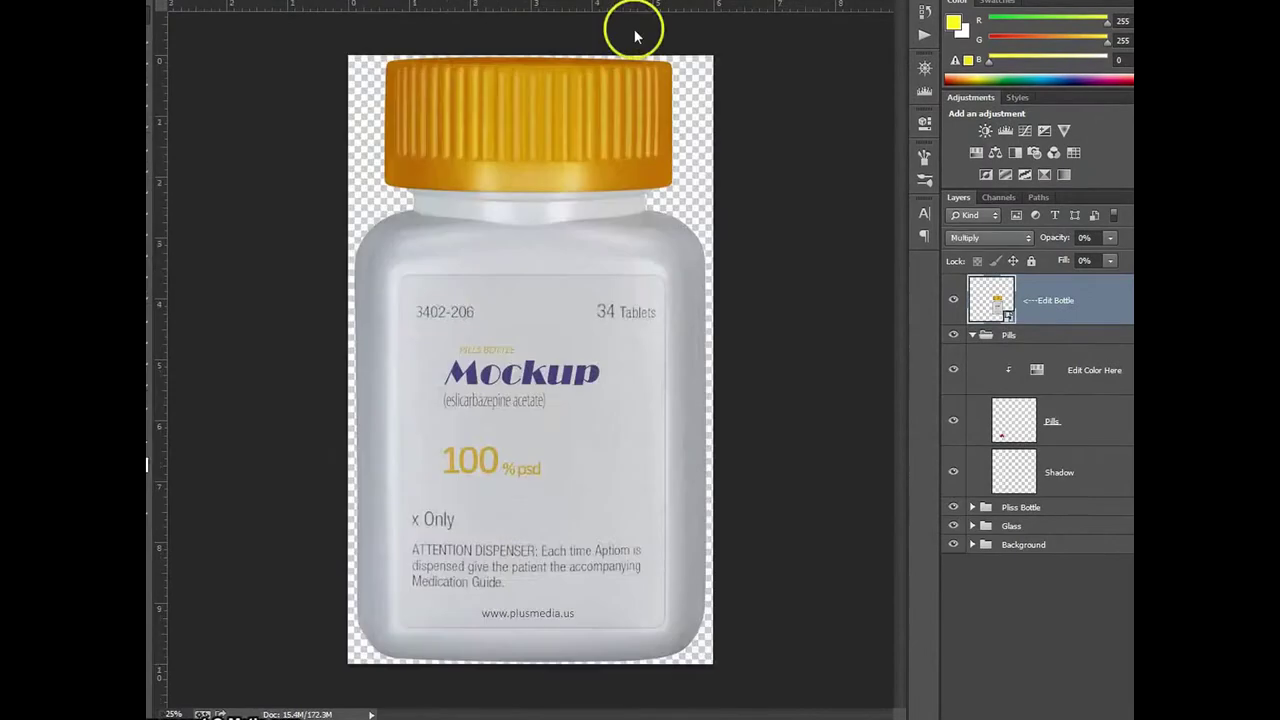
In the Edit Bottle contents, shift the Cap Bottle adjustment's hue to purple, and save and close the document
double_click(1005, 295)
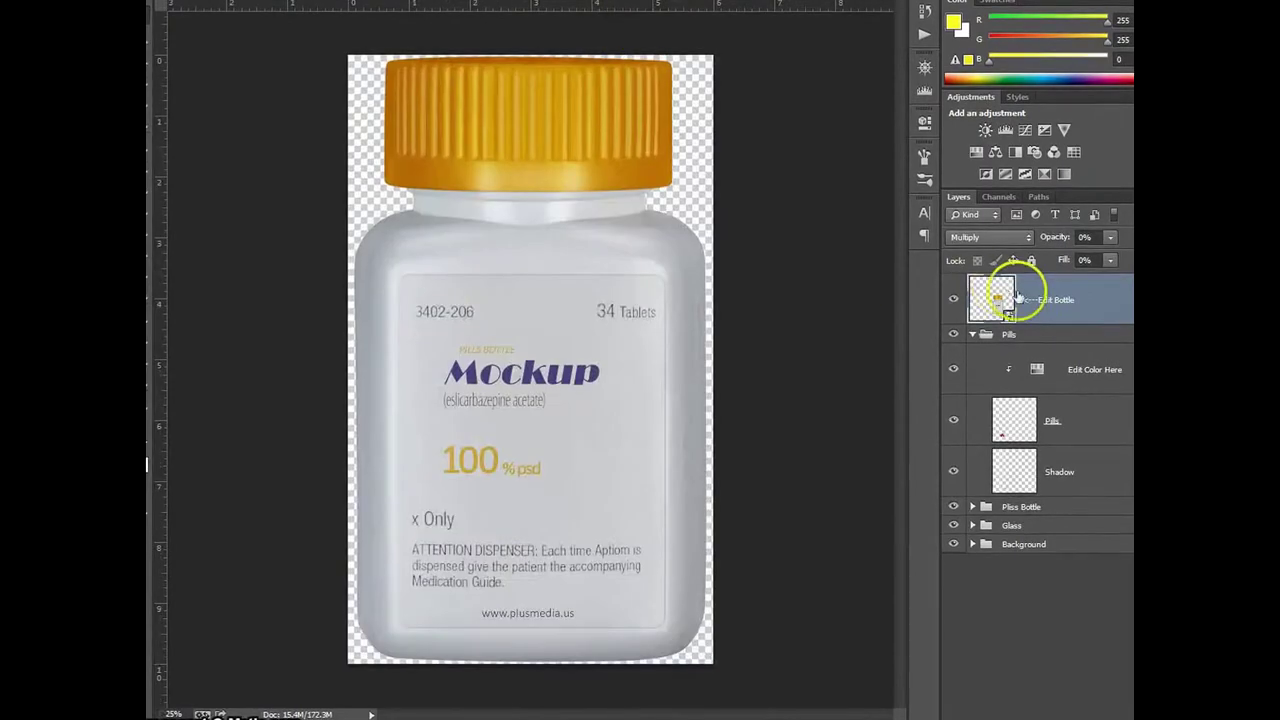
left_click(1020, 370)
double_click(1003, 348)
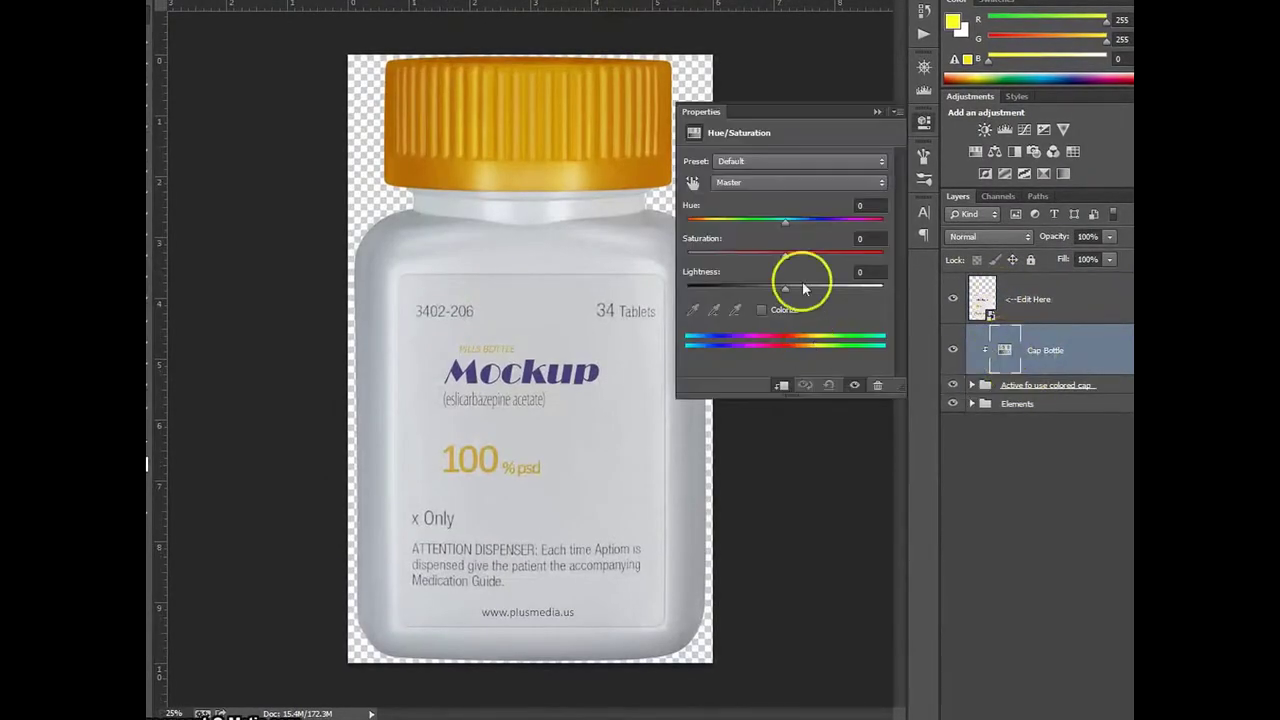
left_click_drag(786, 222, 703, 229)
left_click(877, 112)
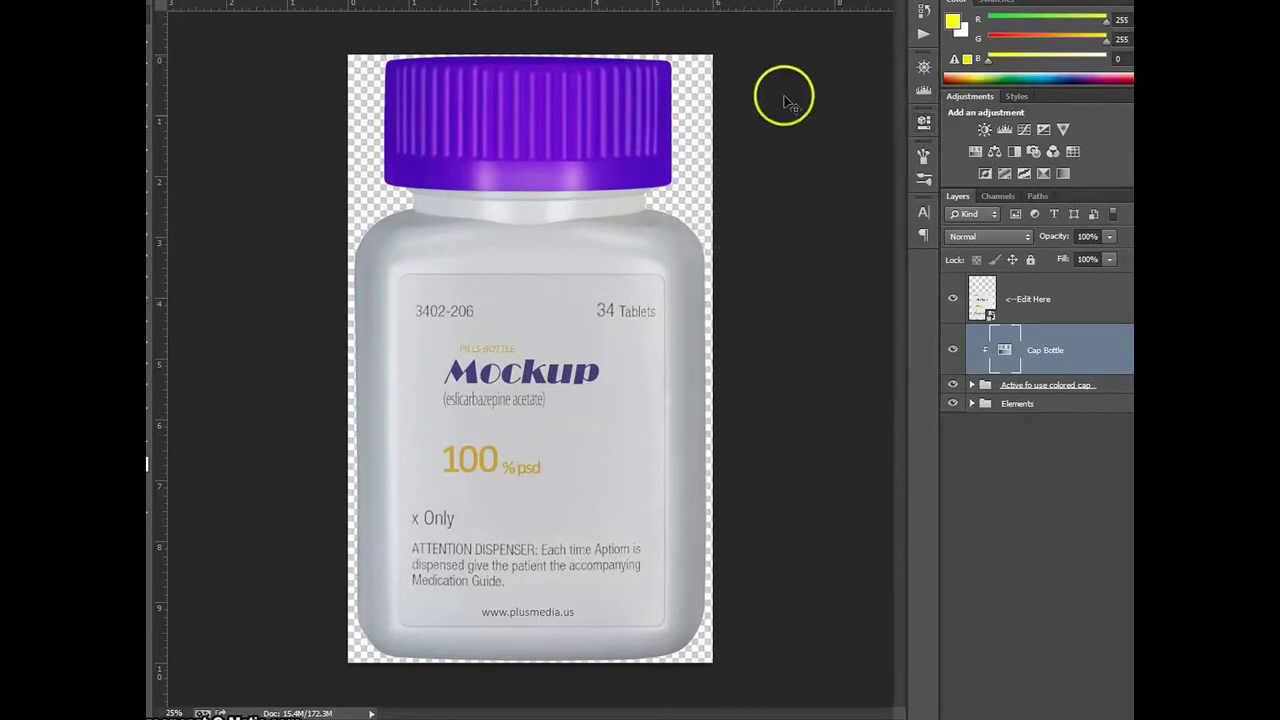
left_click(748, 2)
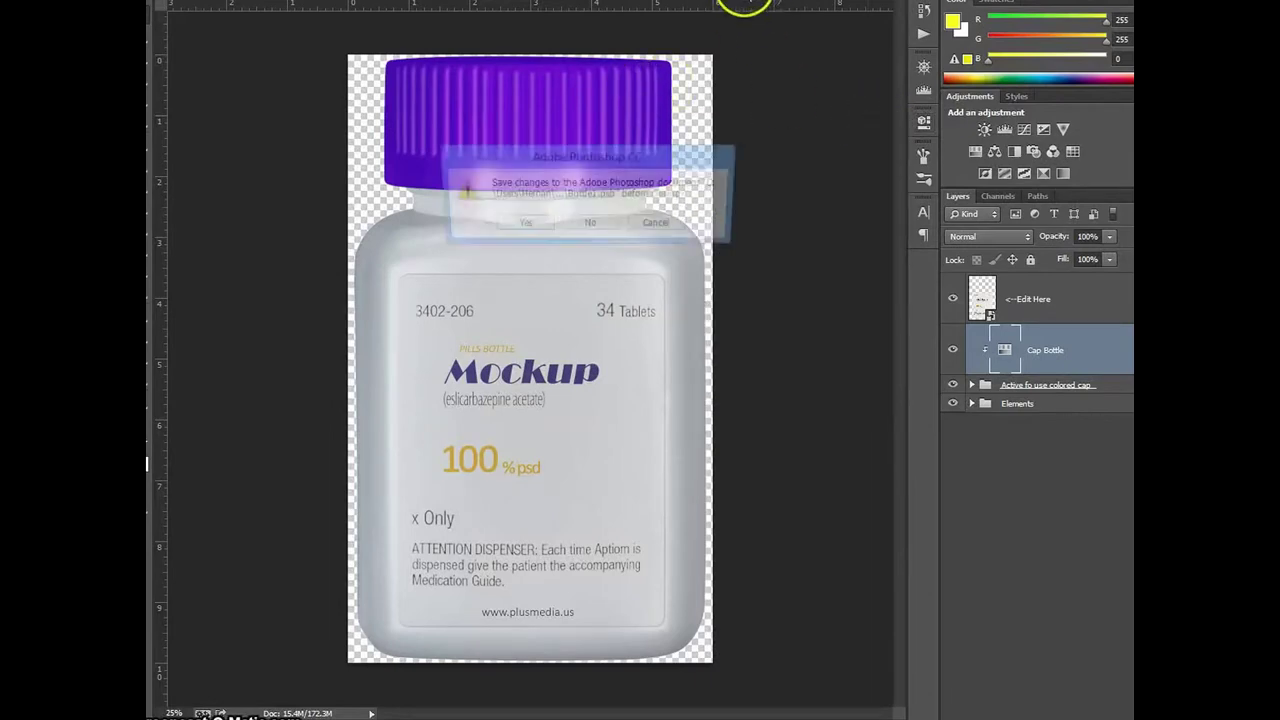
left_click(521, 225)
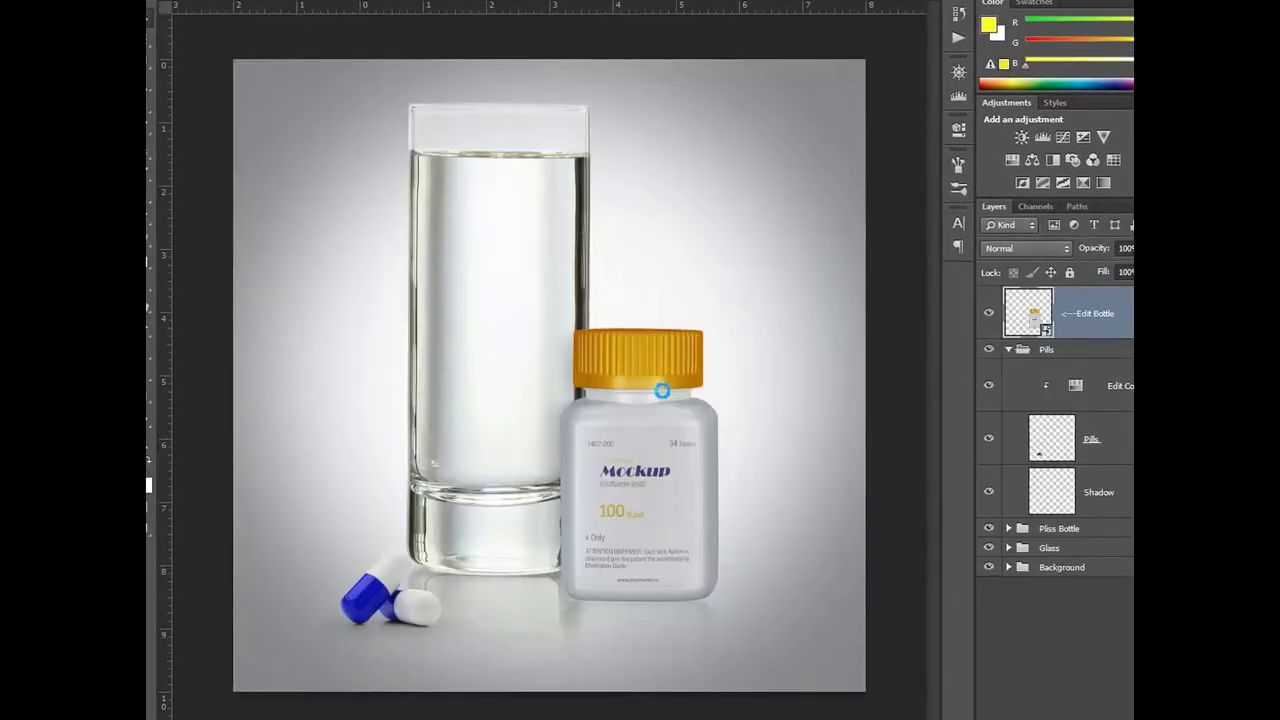
Shift the hue of the Pills group's Edit Color Here adjustment to purple to match the bottle cap
left_click(664, 370)
double_click(1072, 385)
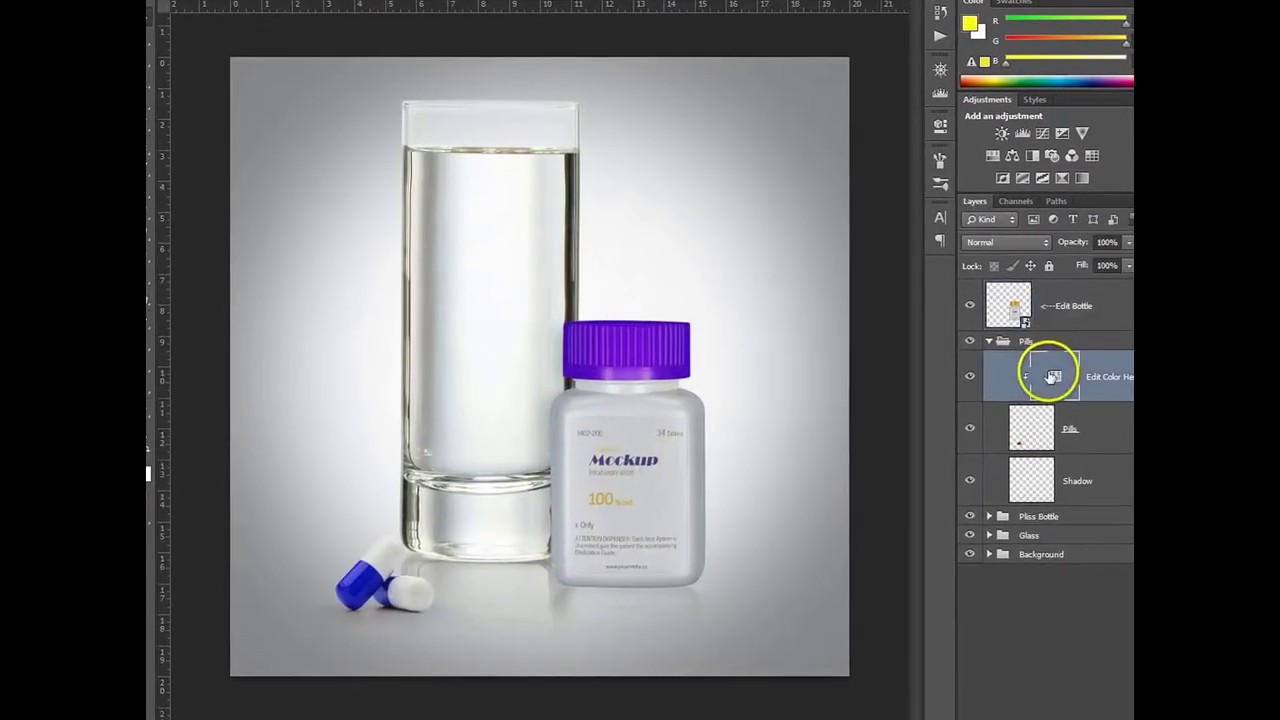
left_click_drag(718, 226, 718, 225)
left_click(878, 112)
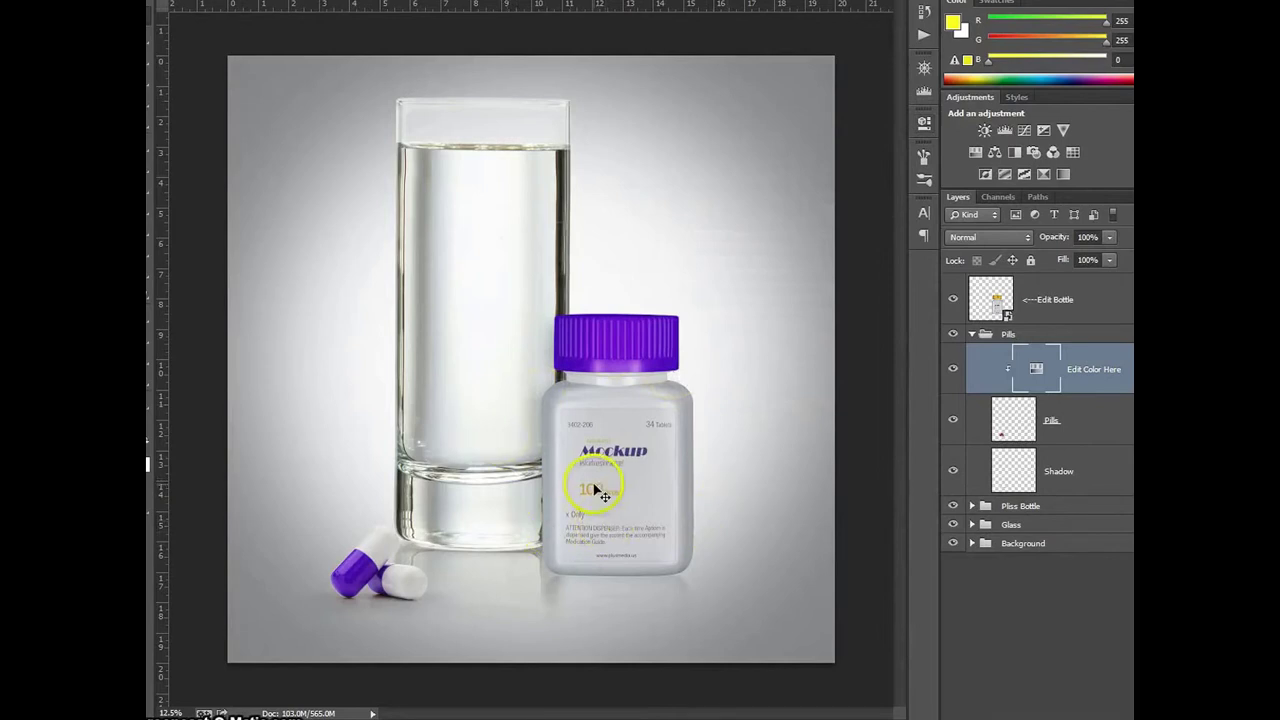
Preview the BG-3 background and switch the scene to BG-2 with BG-1 hidden, collapsing the Background group
left_click(973, 544)
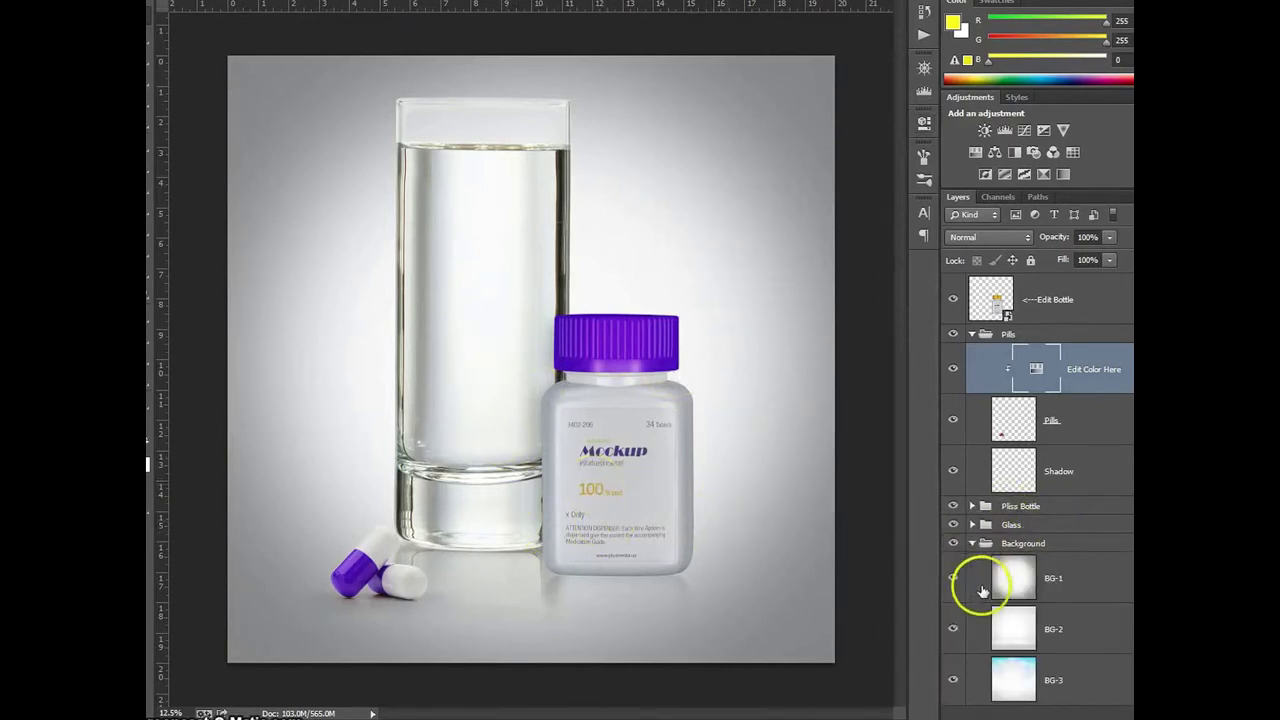
left_click(953, 629)
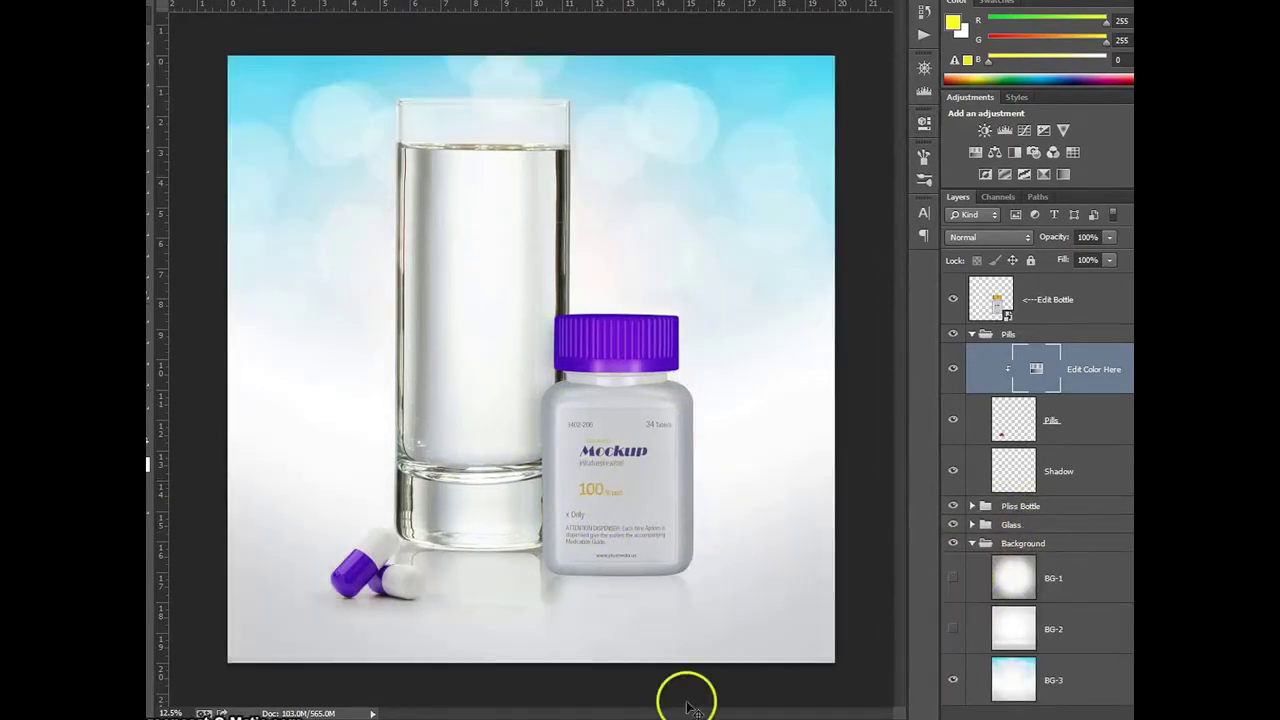
left_click(953, 629)
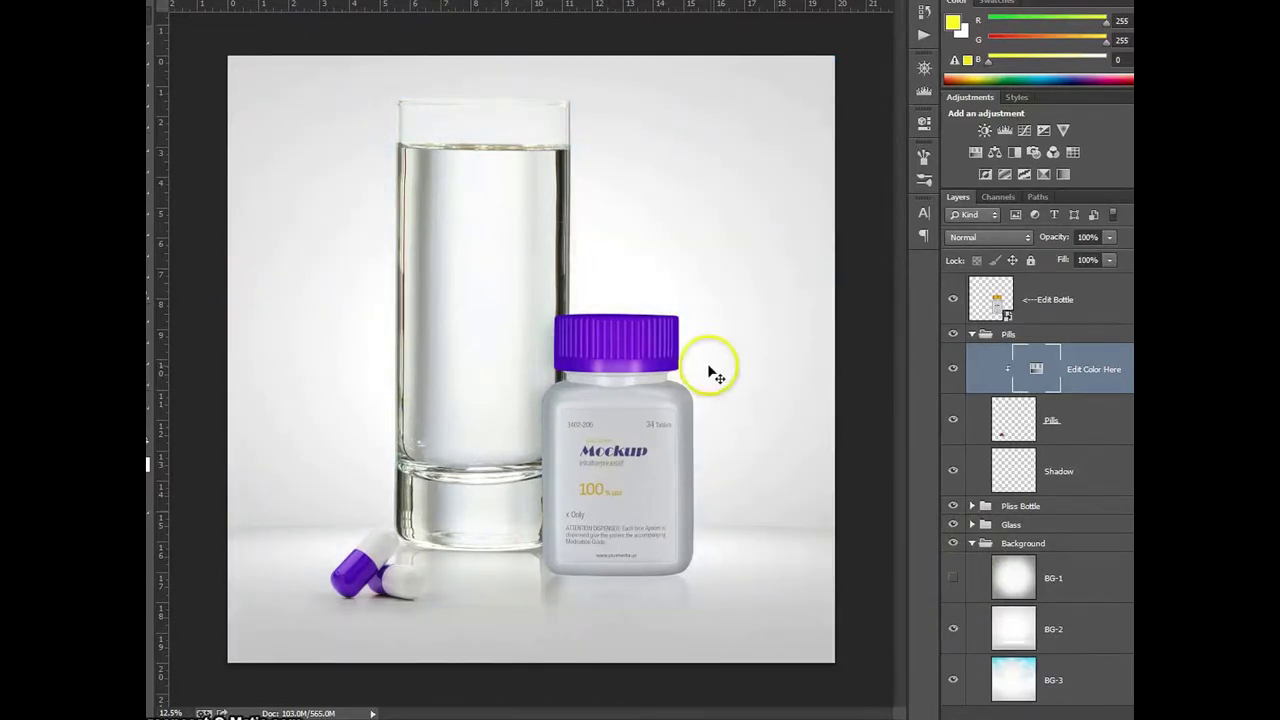
left_click(973, 546)
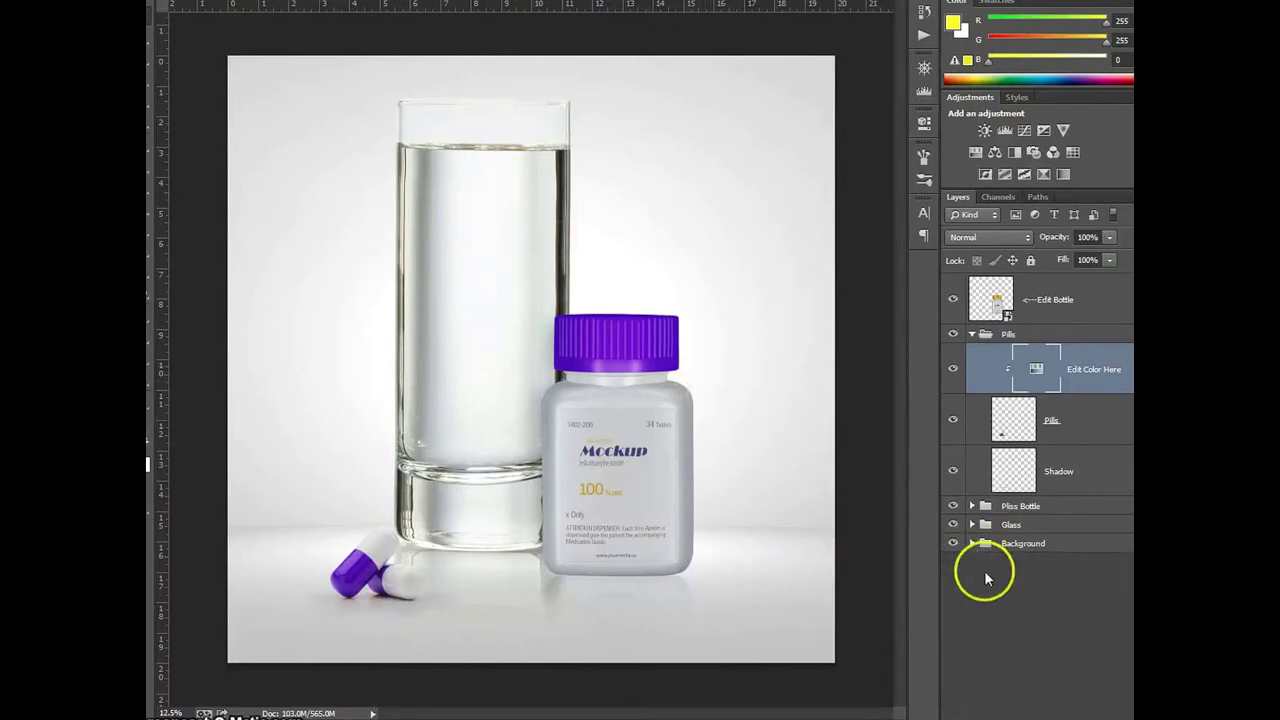
Deselect all layers and preview the scene without its background, with the Background group made visible again
left_click(986, 571)
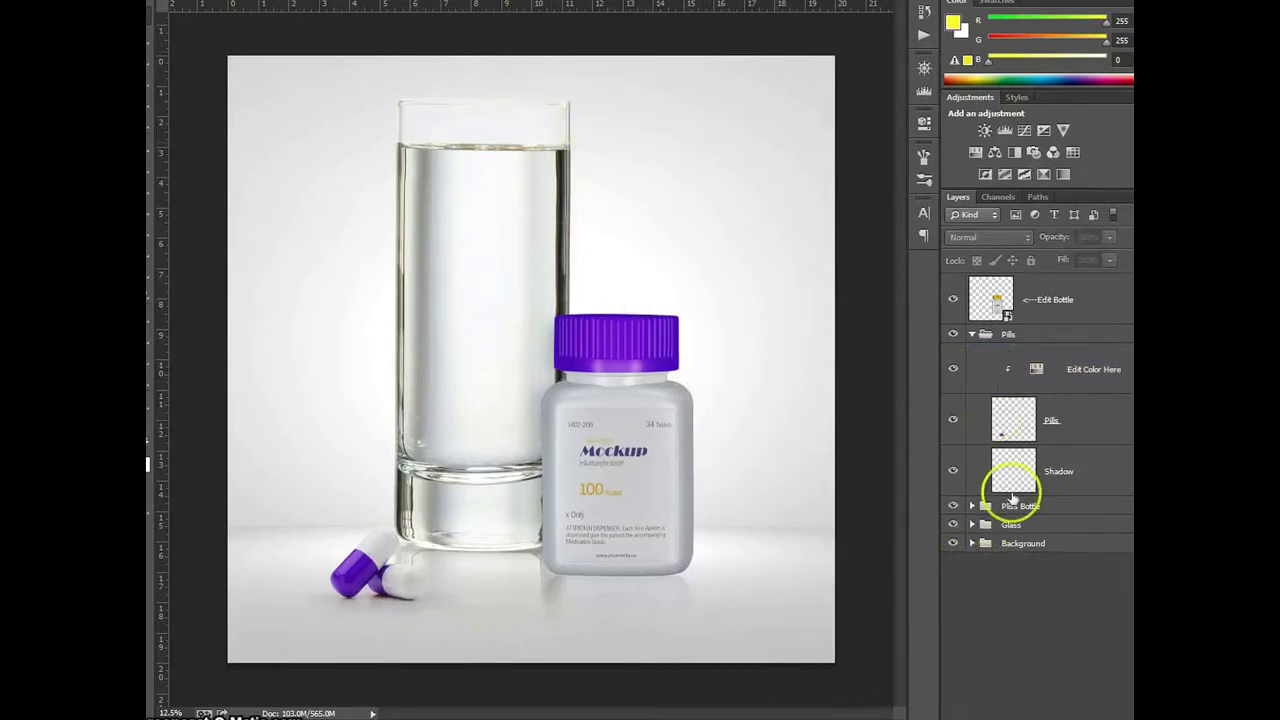
left_click(952, 544)
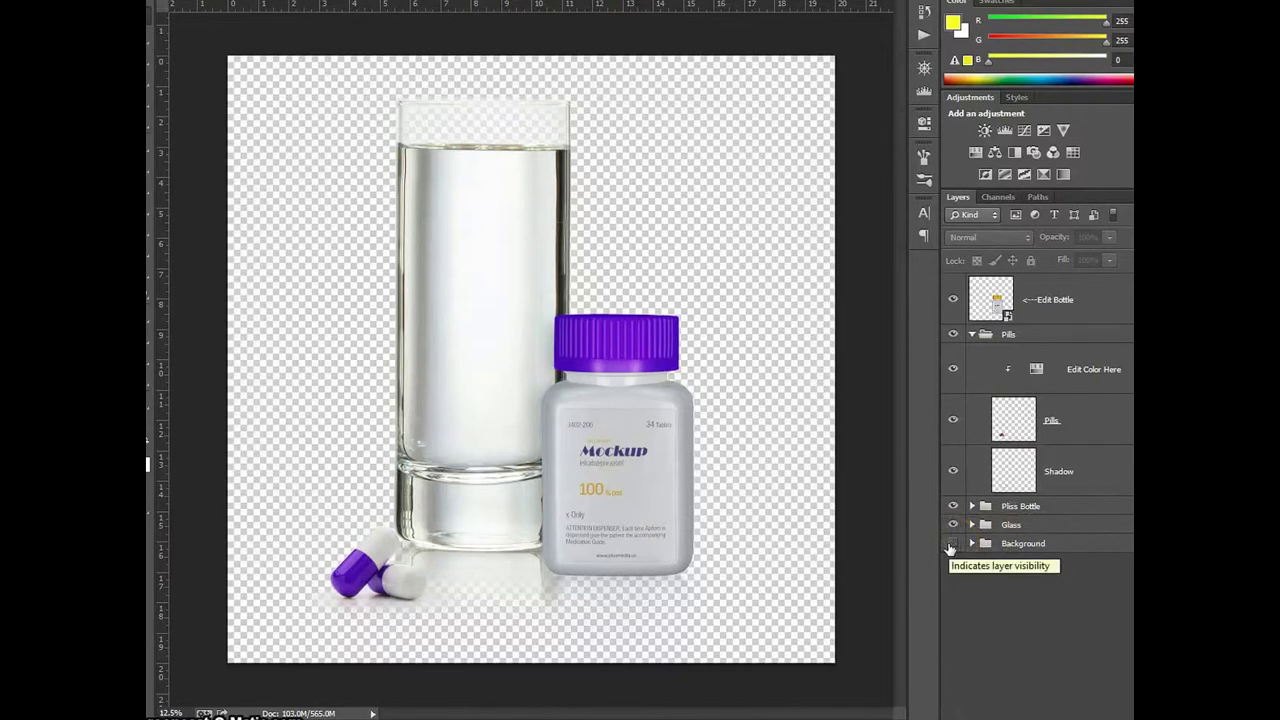
left_click(952, 544)
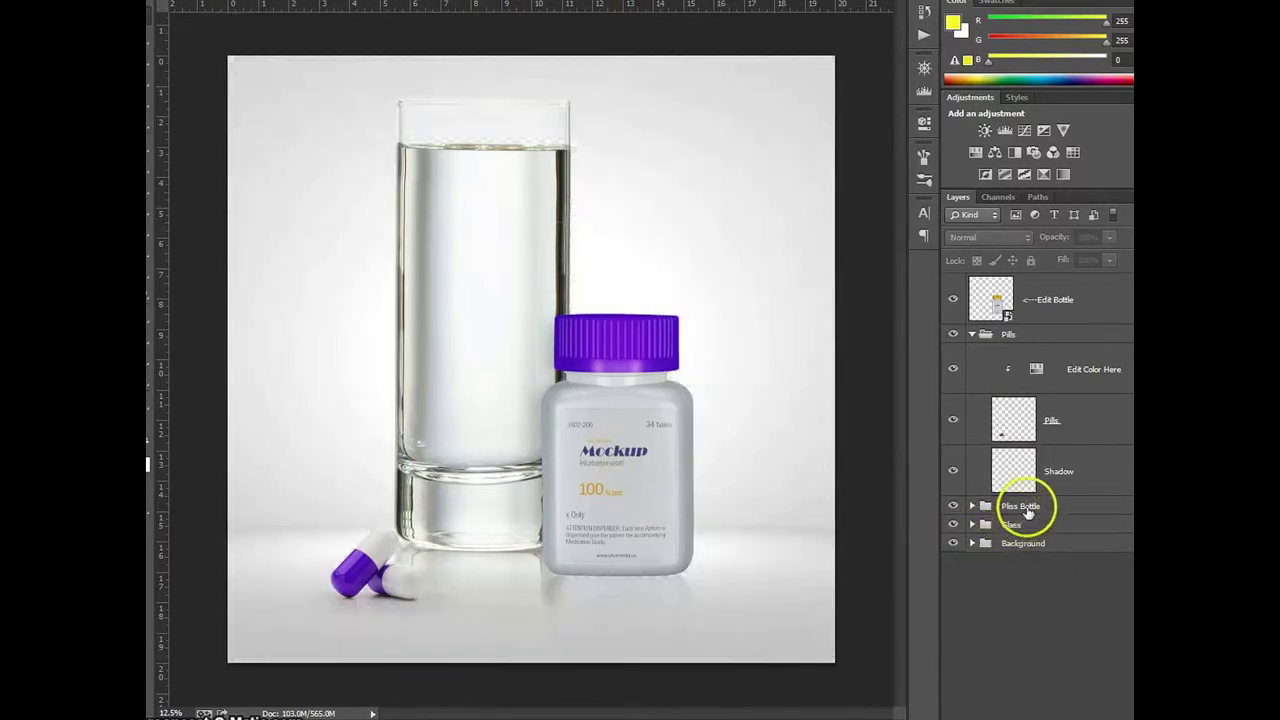
Scale the Pills, Pliss Bottle and Glass groups together to roughly three quarters of their size and move them lower in the scene
left_click(1017, 338)
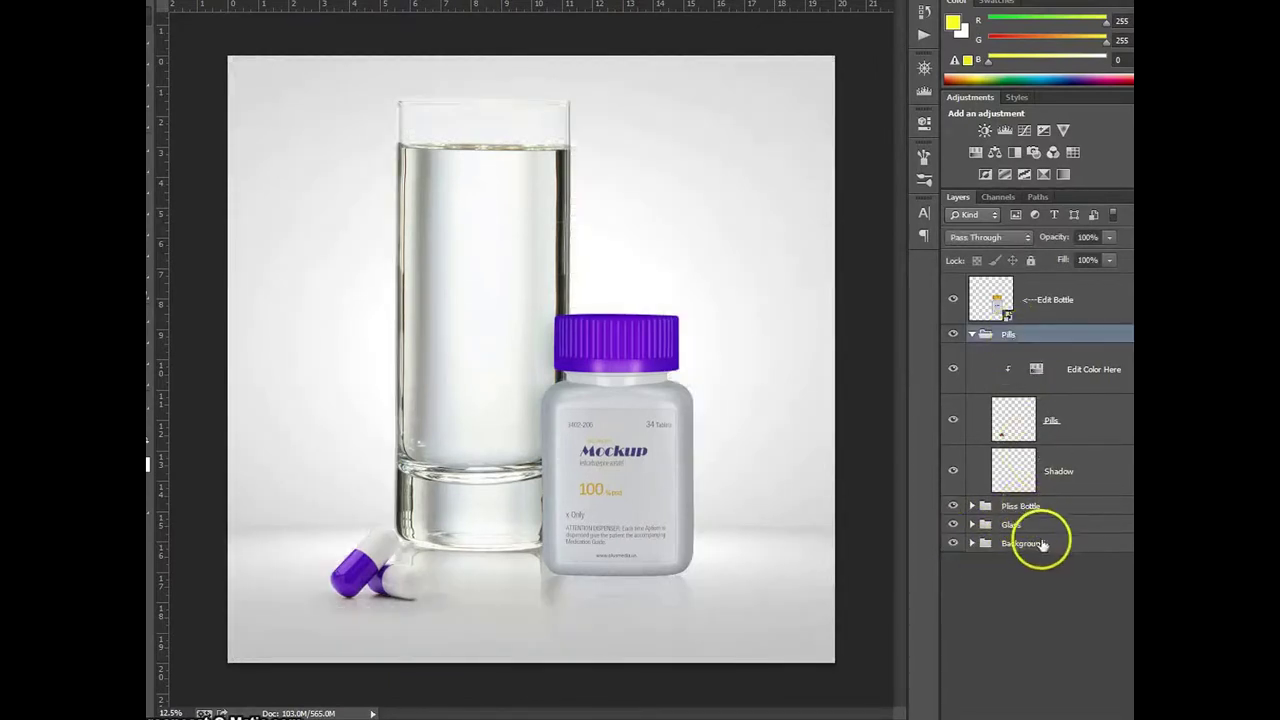
left_click(1030, 526, "shift")
key("ctrl+t")
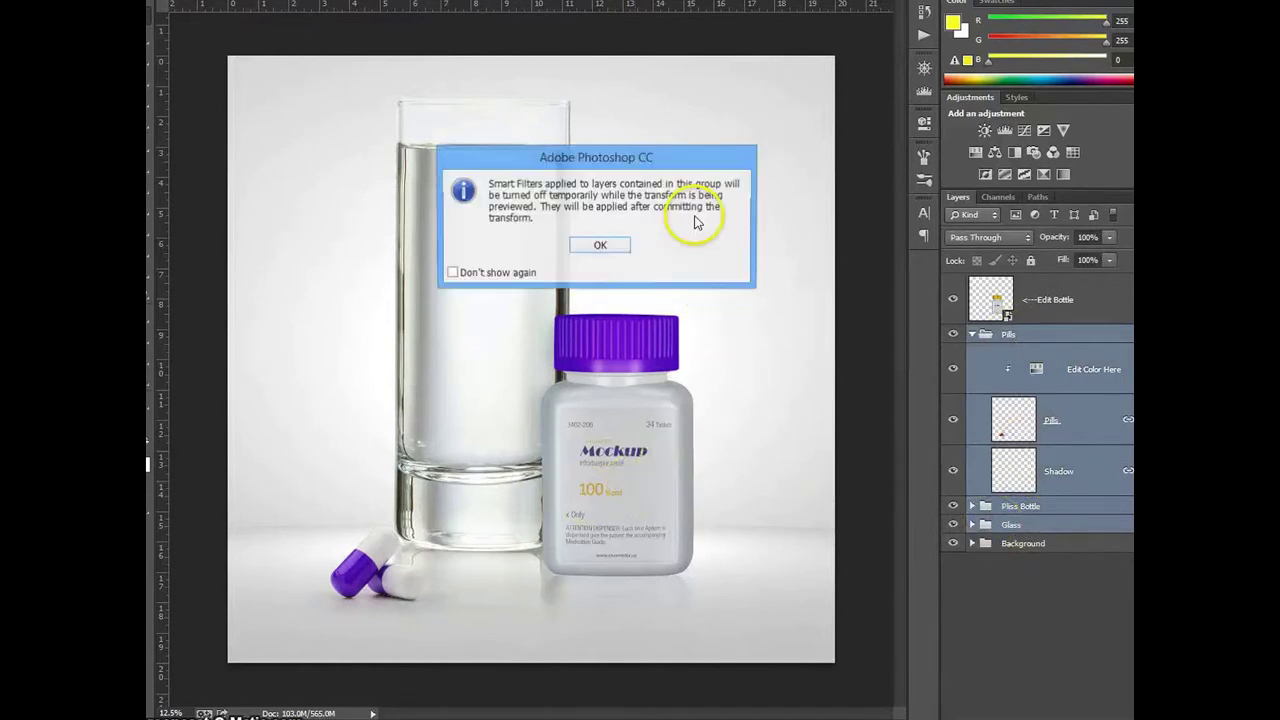
left_click(590, 250)
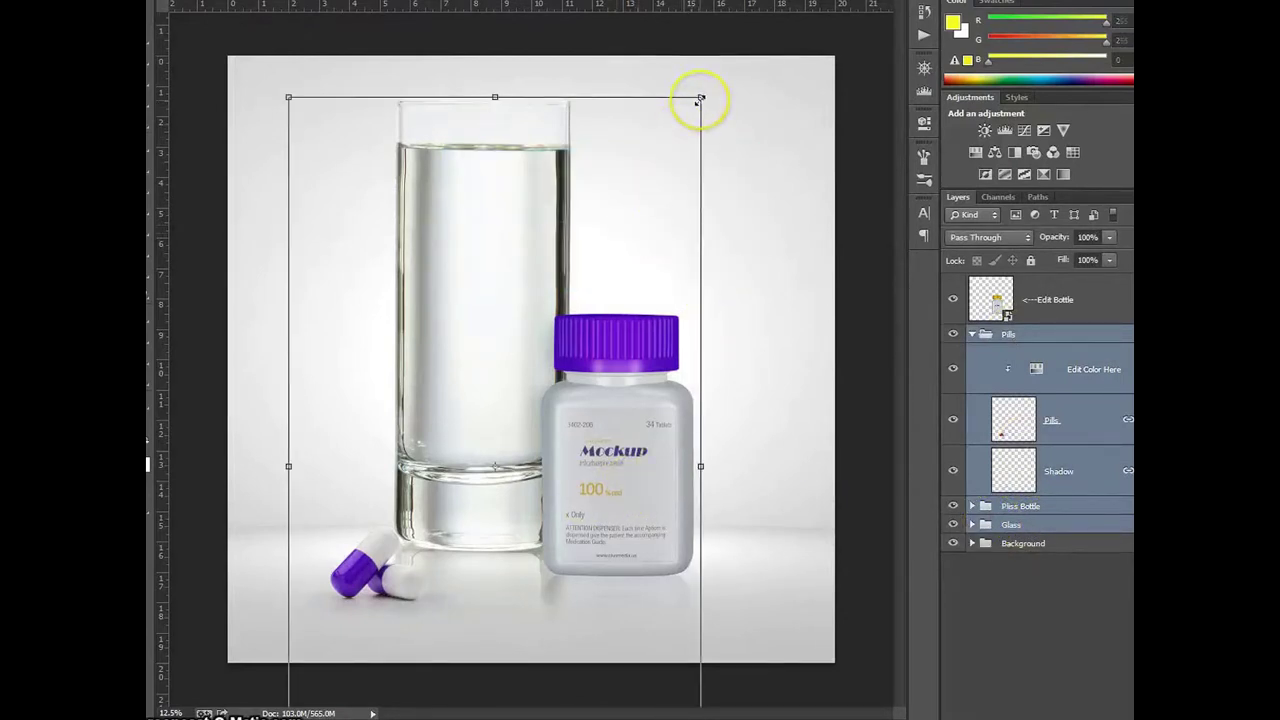
left_click_drag(700, 98, 612, 190)
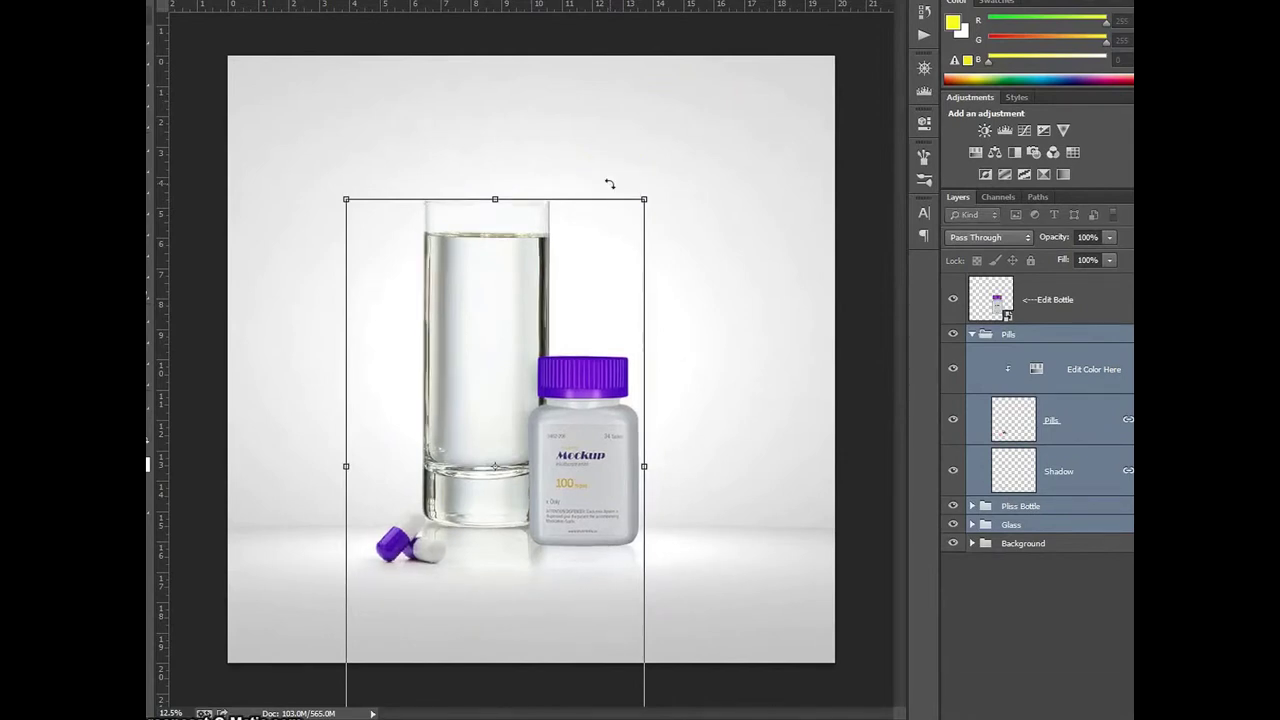
left_click_drag(588, 466, 602, 513)
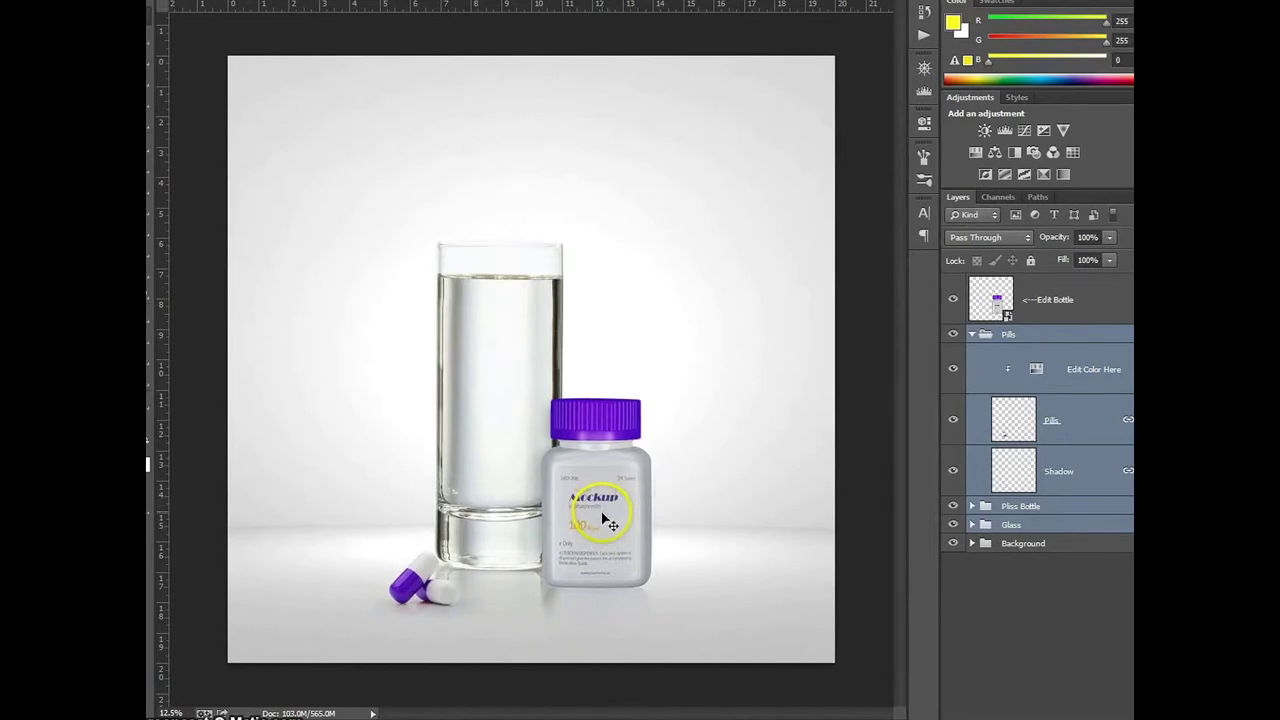
Bring up the demo label document and open the checkered mockup with the pills box and the two-sided pills bottle
left_click(494, 5)
left_click(601, 228)
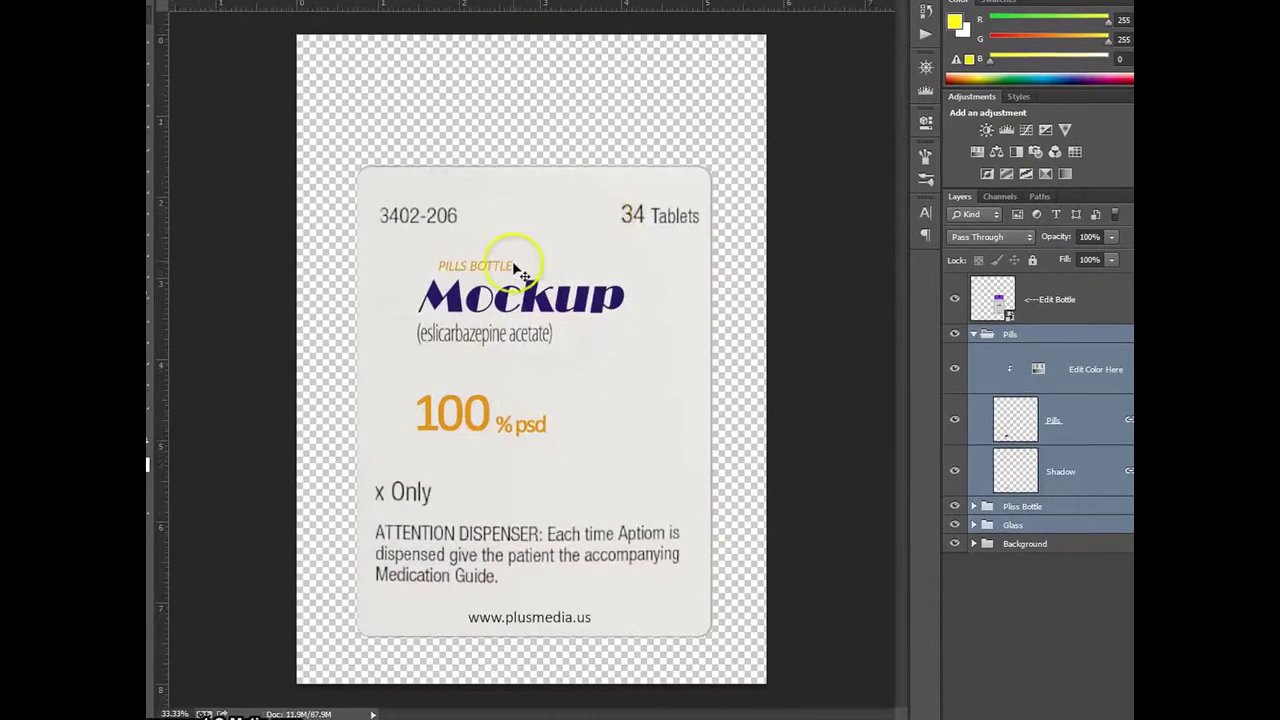
key("alt+f")
key("o")
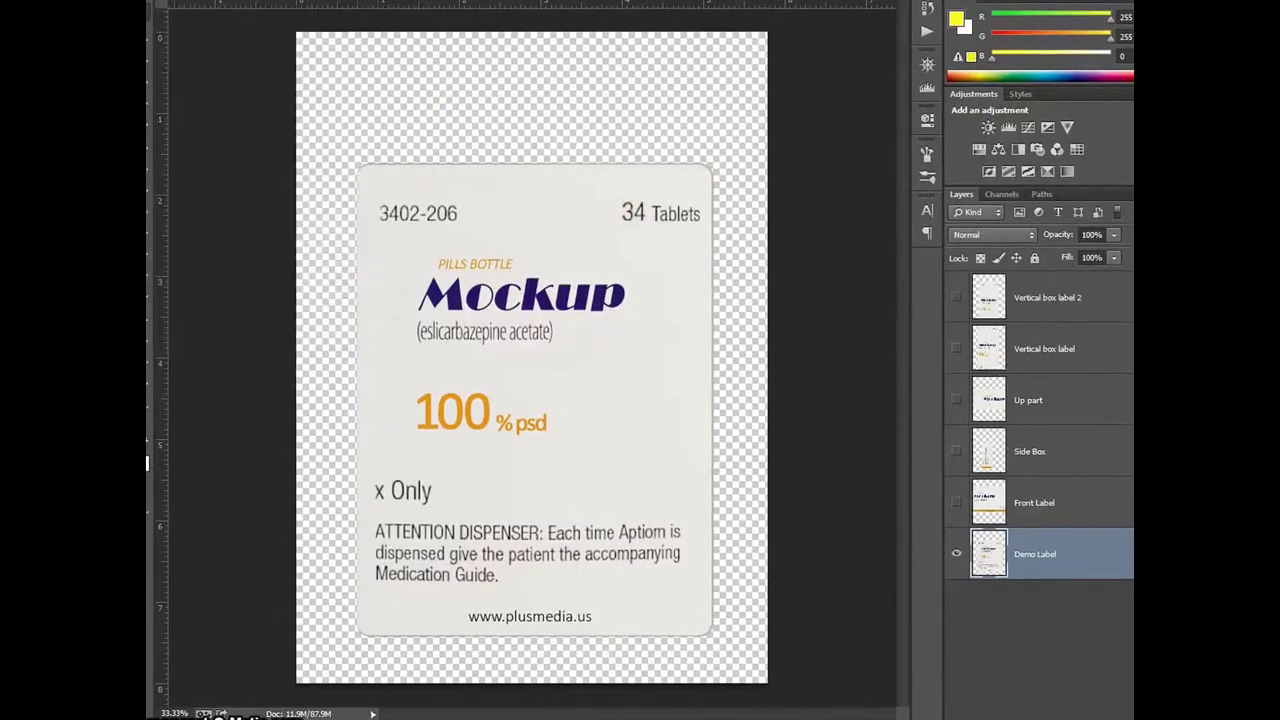
double_click(492, 68)
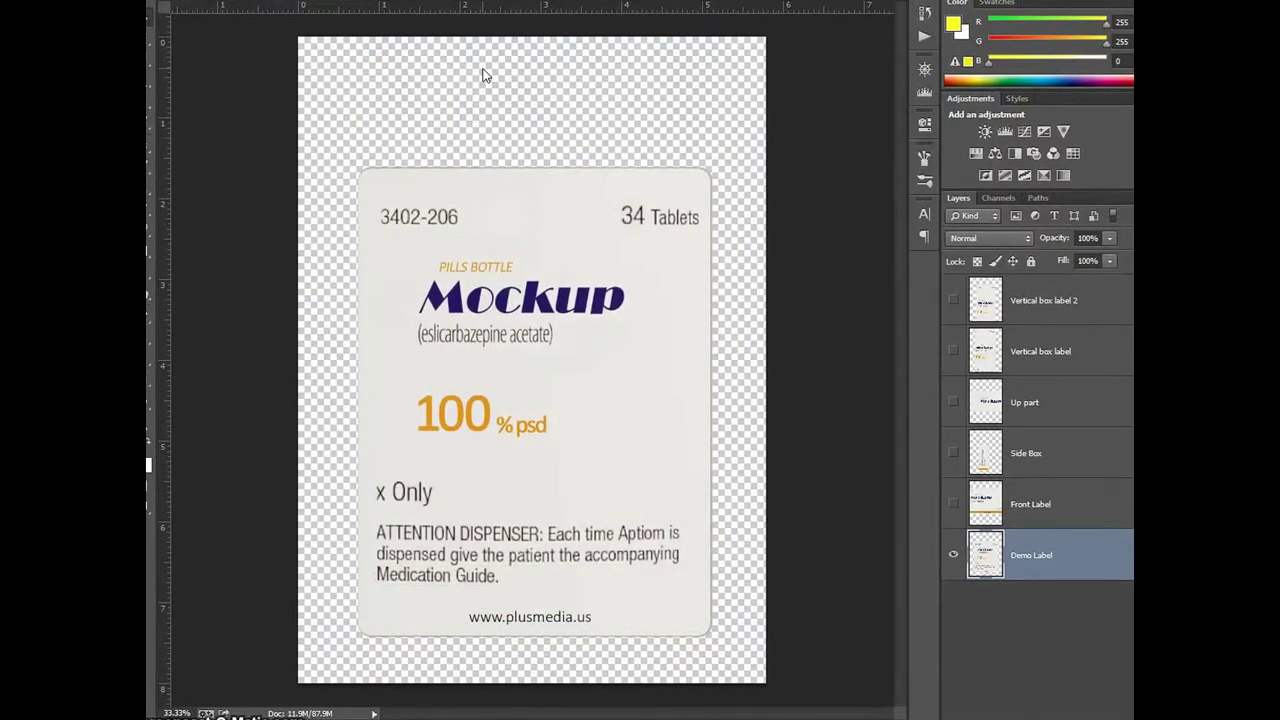
left_click(534, 210)
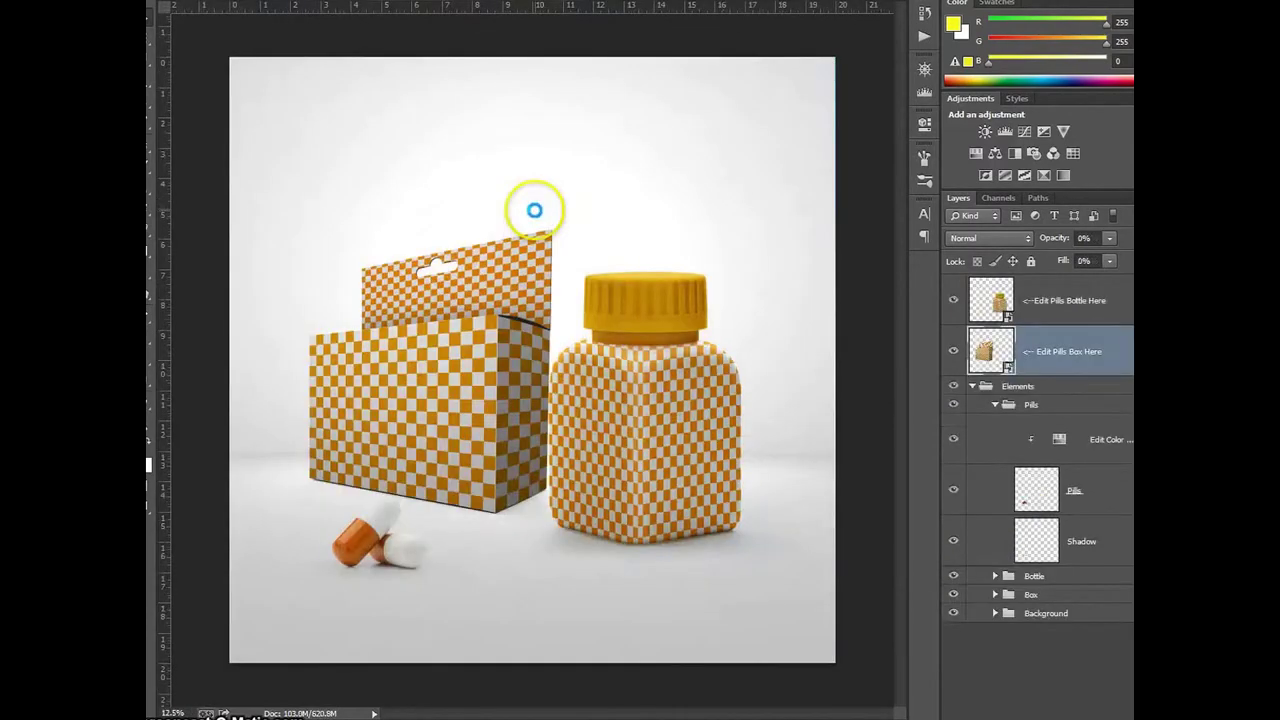
Open the Edit Pills Bottle Here contents and, inside them, the bottle neck's smart object contents
double_click(995, 300)
left_click(655, 258)
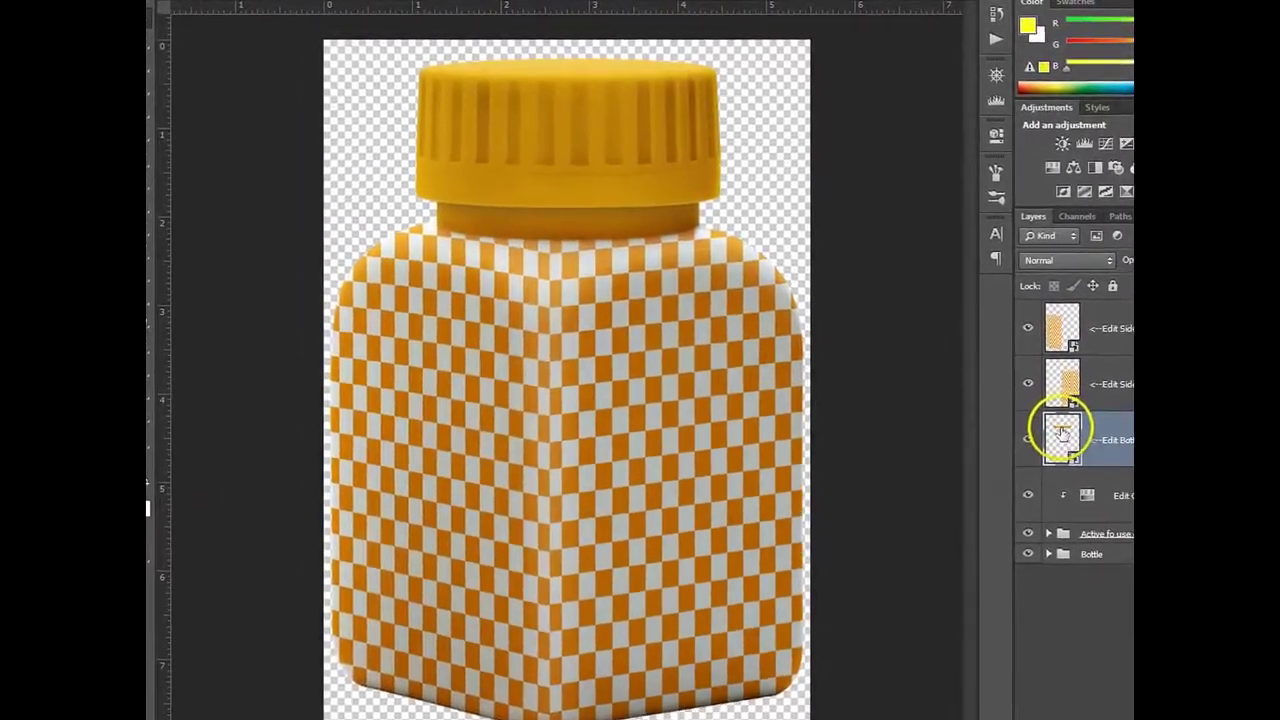
double_click(1063, 432)
left_click(725, 295)
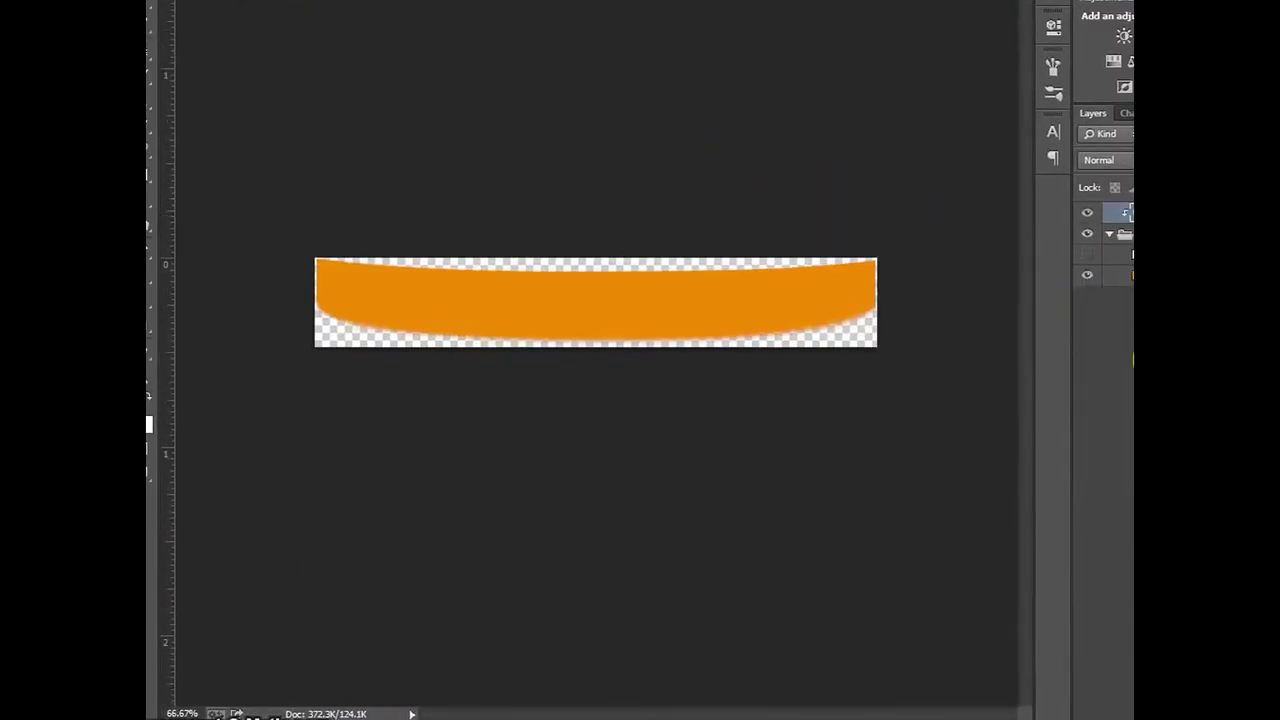
Try a hue shift on the bottle neck's Hue/Saturation adjustment and reset the hue to 0
double_click(1124, 213)
left_click_drag(884, 148, 826, 148)
type("0")
key("Return")
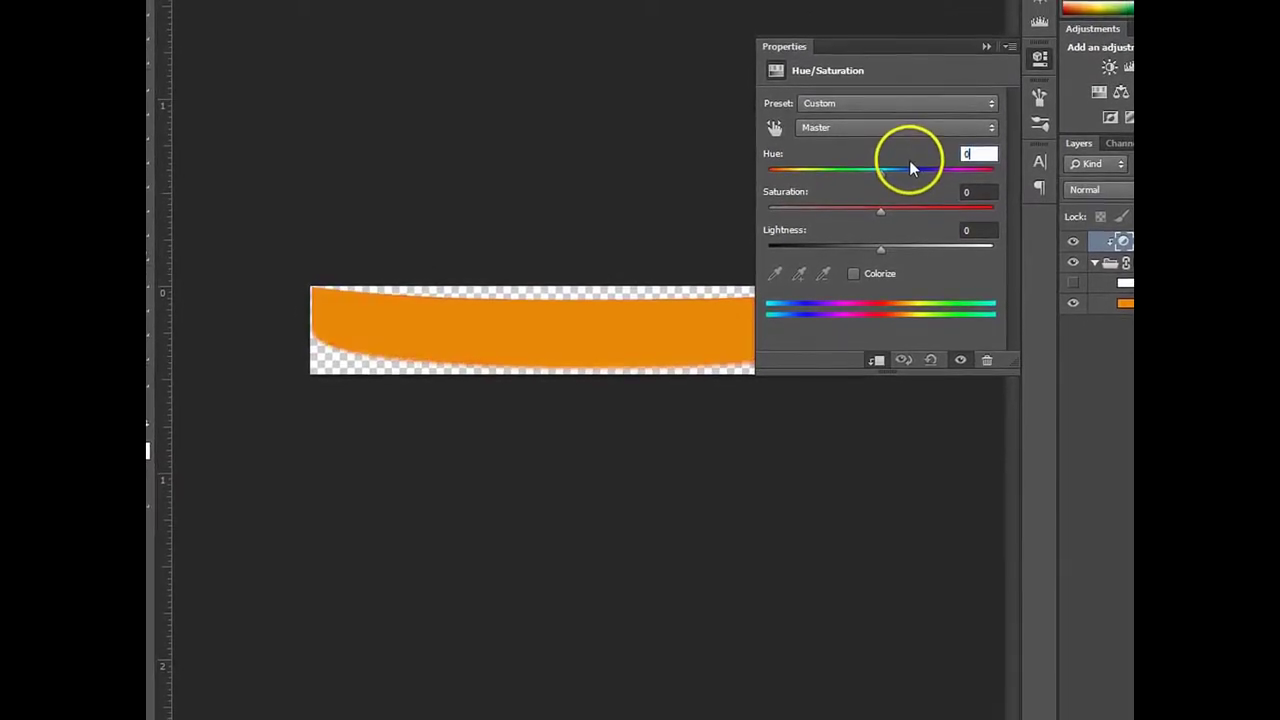
left_click(985, 47)
Show the white color layer in Neck Bottle.psb, and save and close the document
left_click(1074, 319)
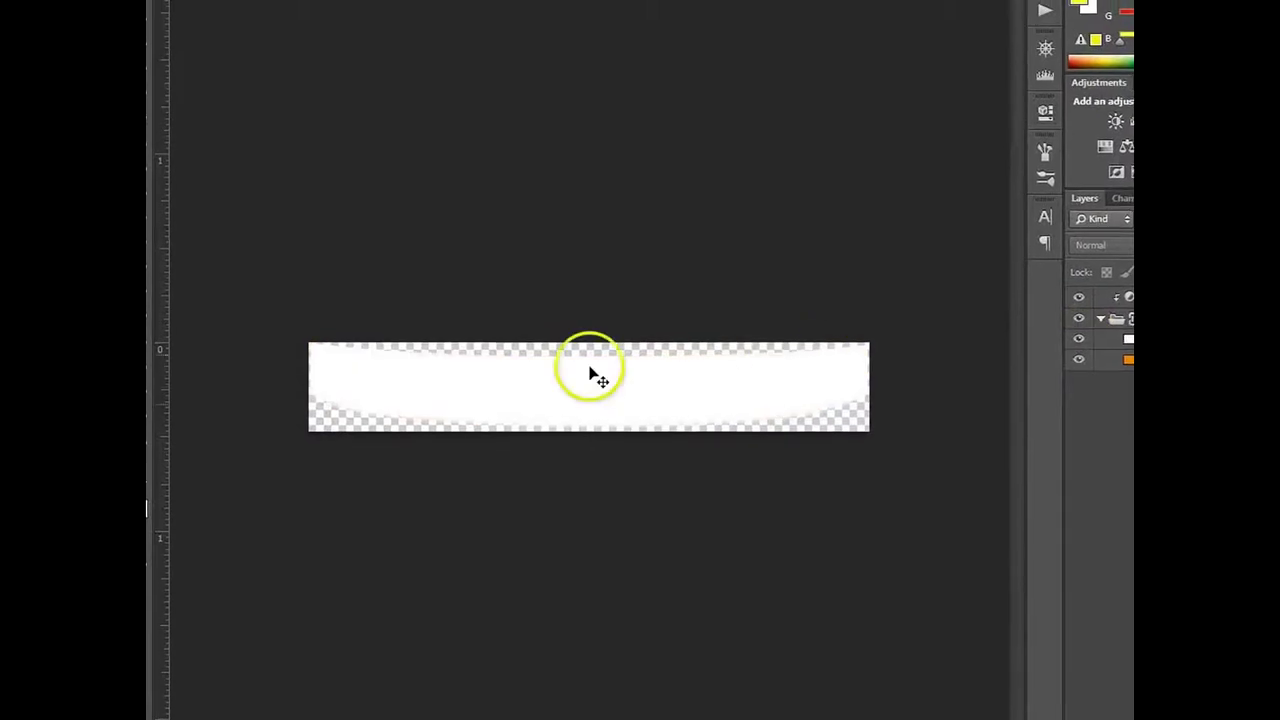
left_click(979, 0)
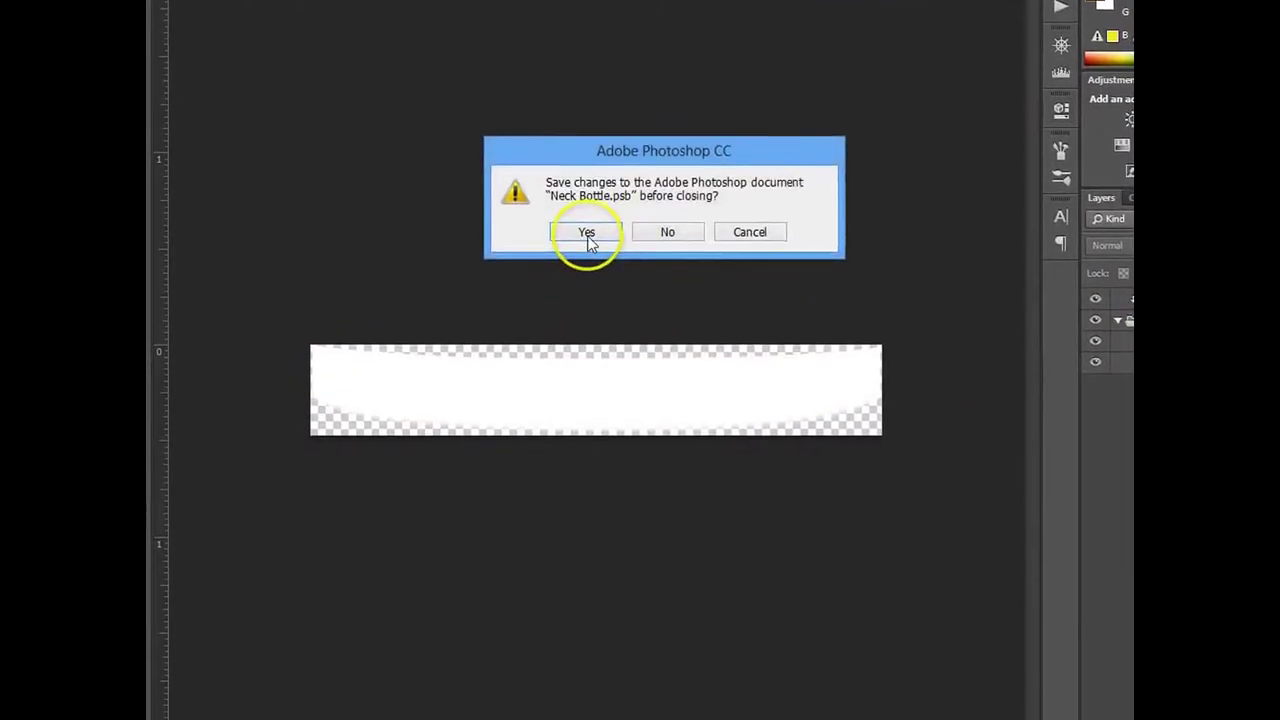
left_click(586, 254)
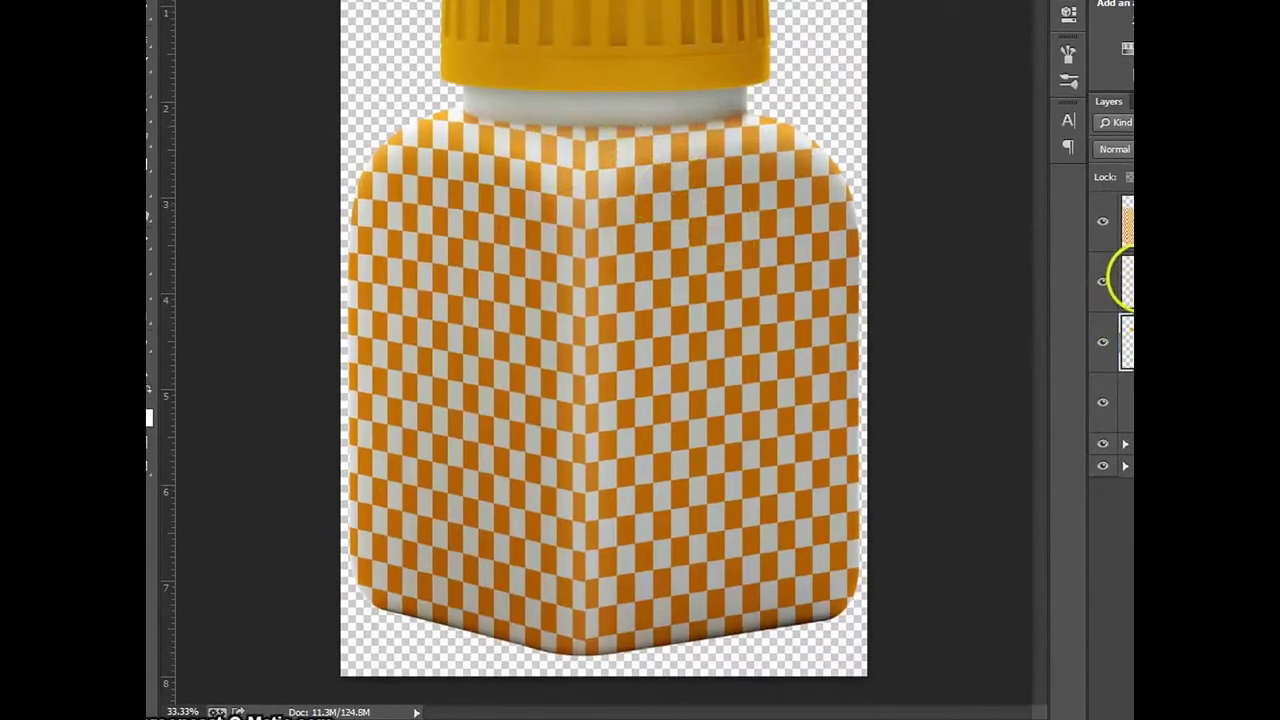
Open the topmost Edit Side smart object's contents and place the Demo Label artwork from the label document over the checkered layer
double_click(1124, 222)
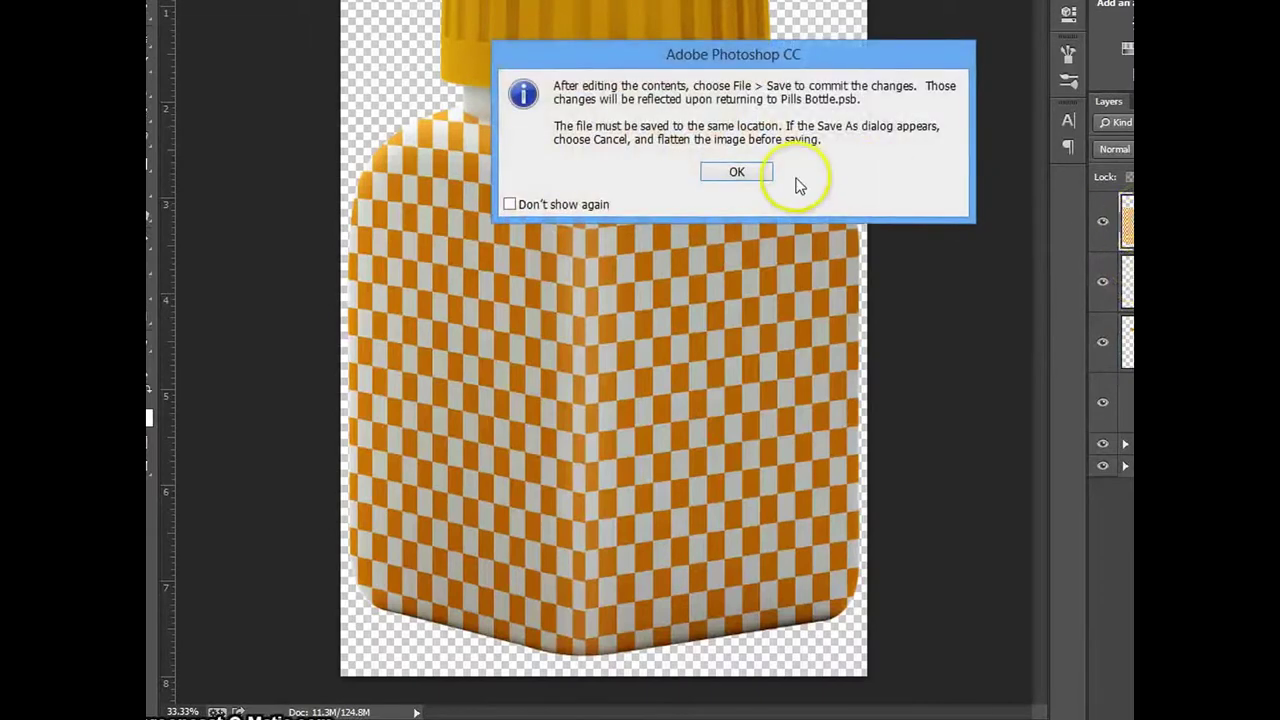
left_click(746, 172)
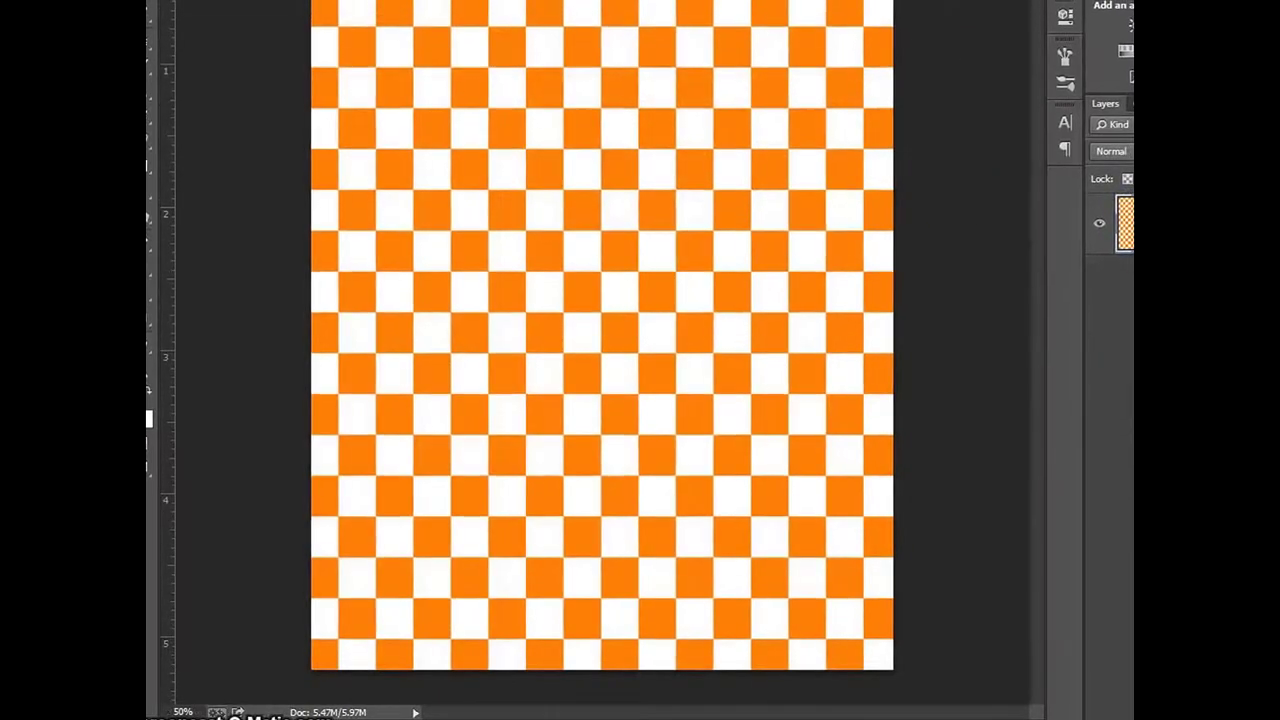
key("ctrl+Tab")
mouse_move(557, 183)
left_mouse_down()
mouse_move(792, 0)
mouse_move(827, 0)
mouse_move(489, 296)
mouse_move(510, 290)
mouse_move(575, 190)
mouse_move(572, 172)
left_mouse_up()
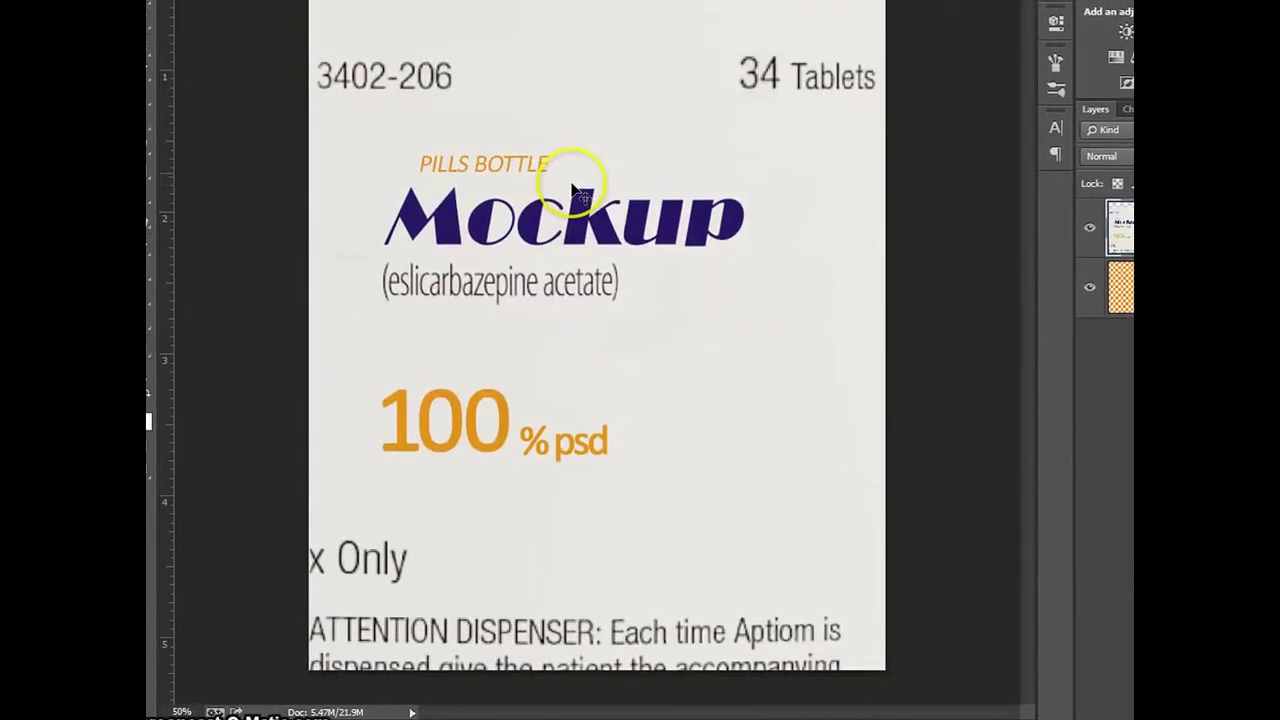
Scale the label to about 2.75 by 3.64 in, hide the checkered layer, and position the label low on the canvas
key("ctrl+t")
left_click_drag(898, 2, 777, 148)
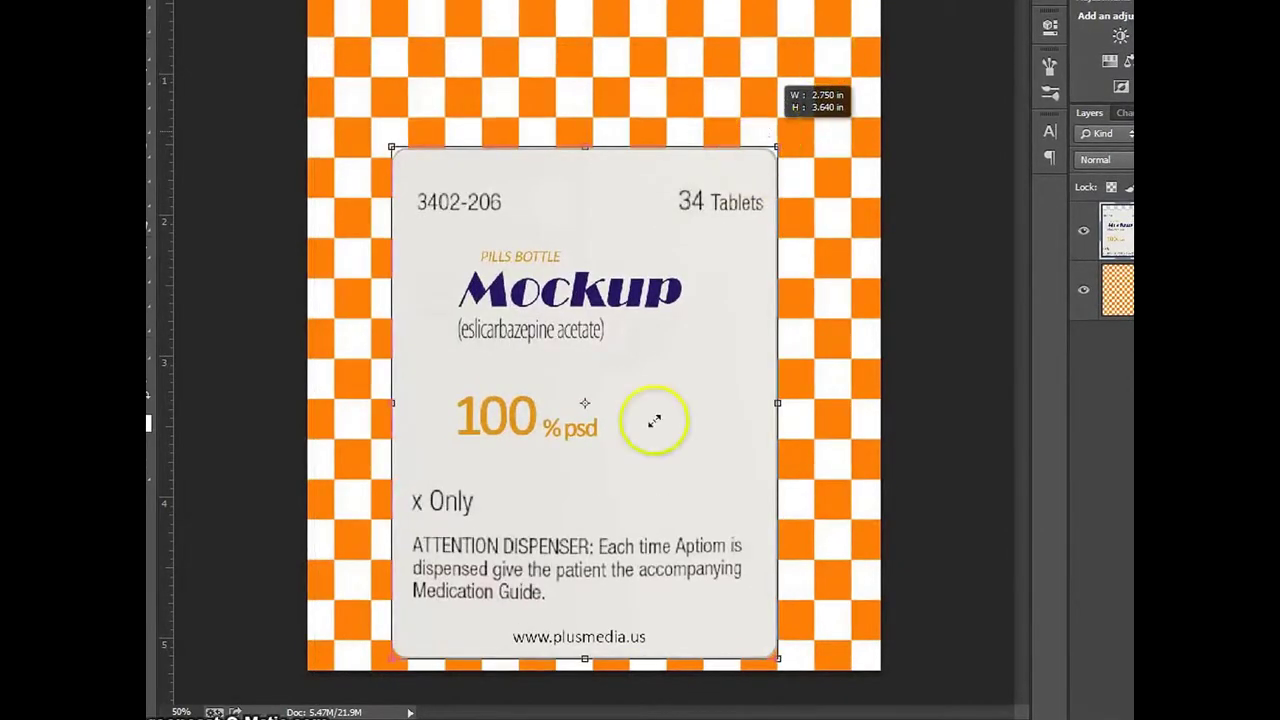
left_click_drag(679, 397, 688, 400)
left_click(1077, 292)
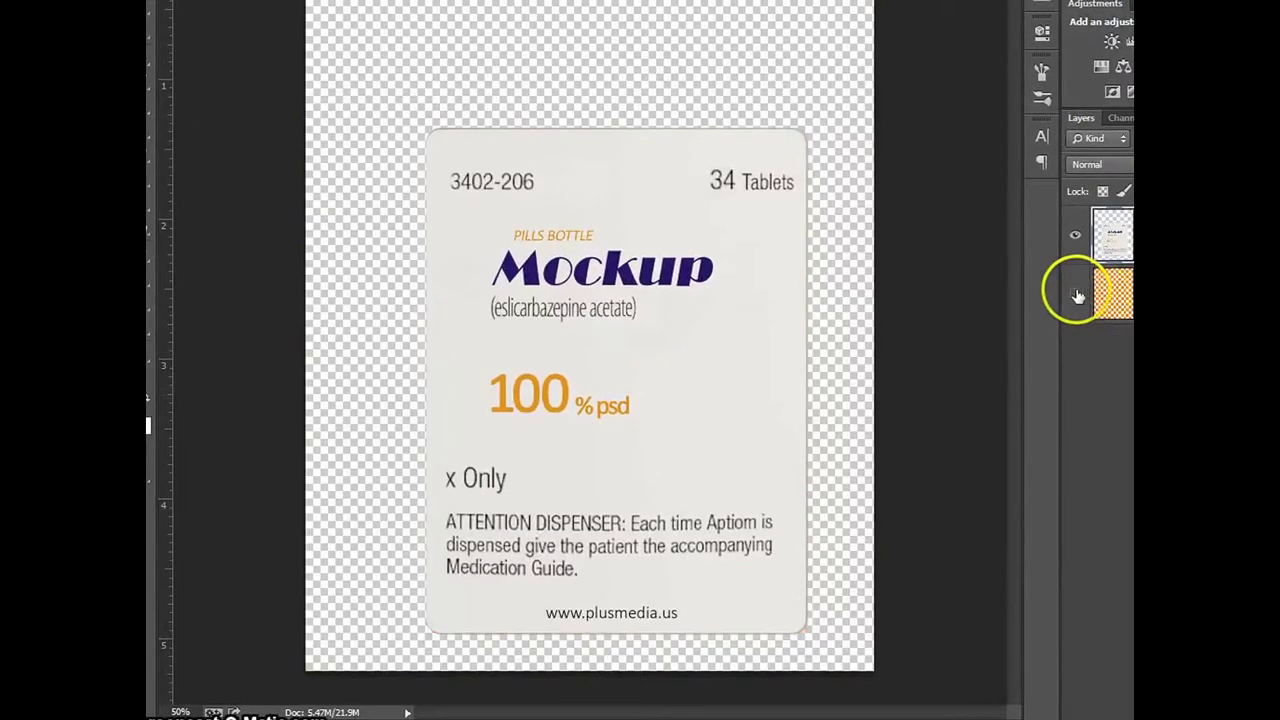
left_click_drag(729, 337, 722, 333)
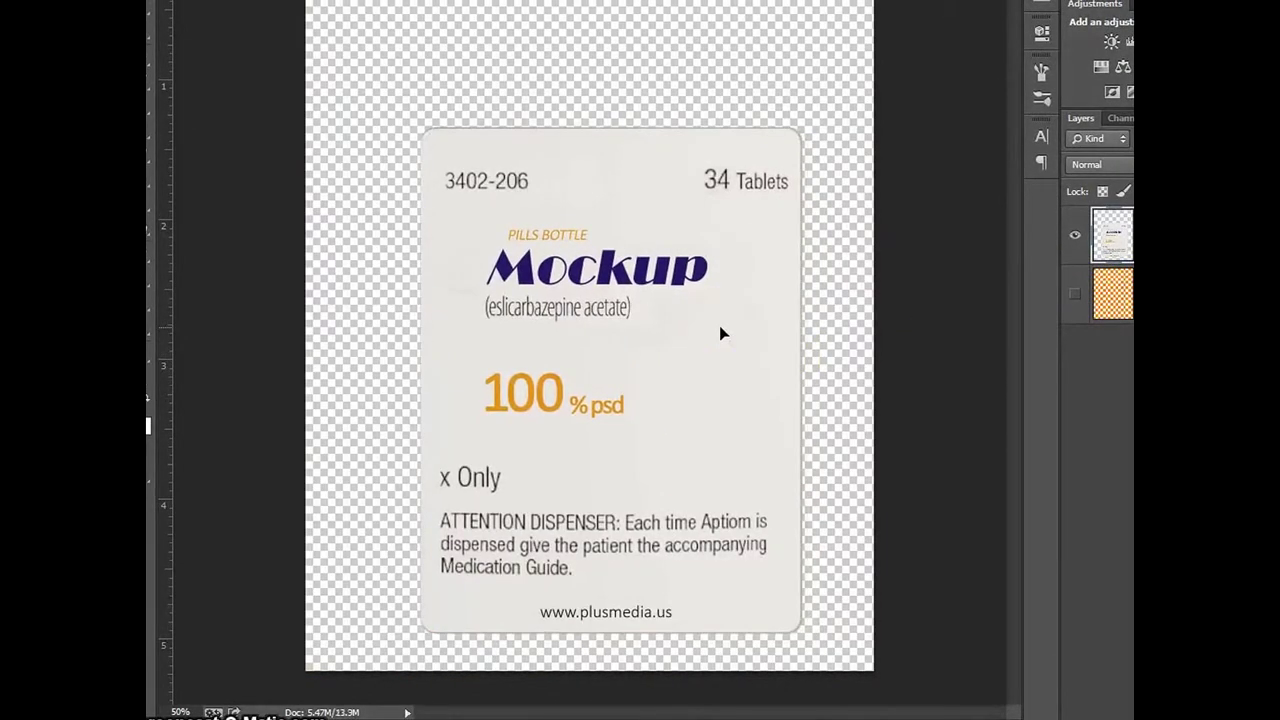
Delete the checkered layer from the side contents, copy the label artwork, and save and close the document
left_click(800, 23)
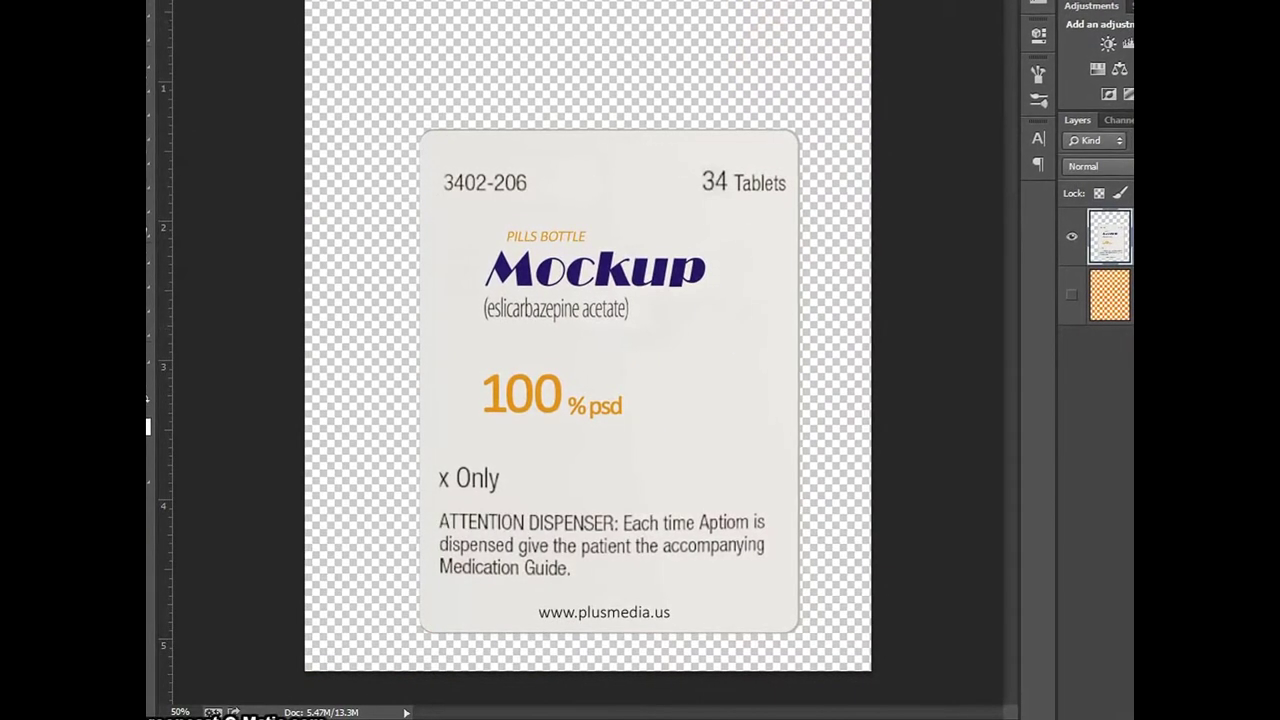
key("ctrl+w")
left_click(745, 291)
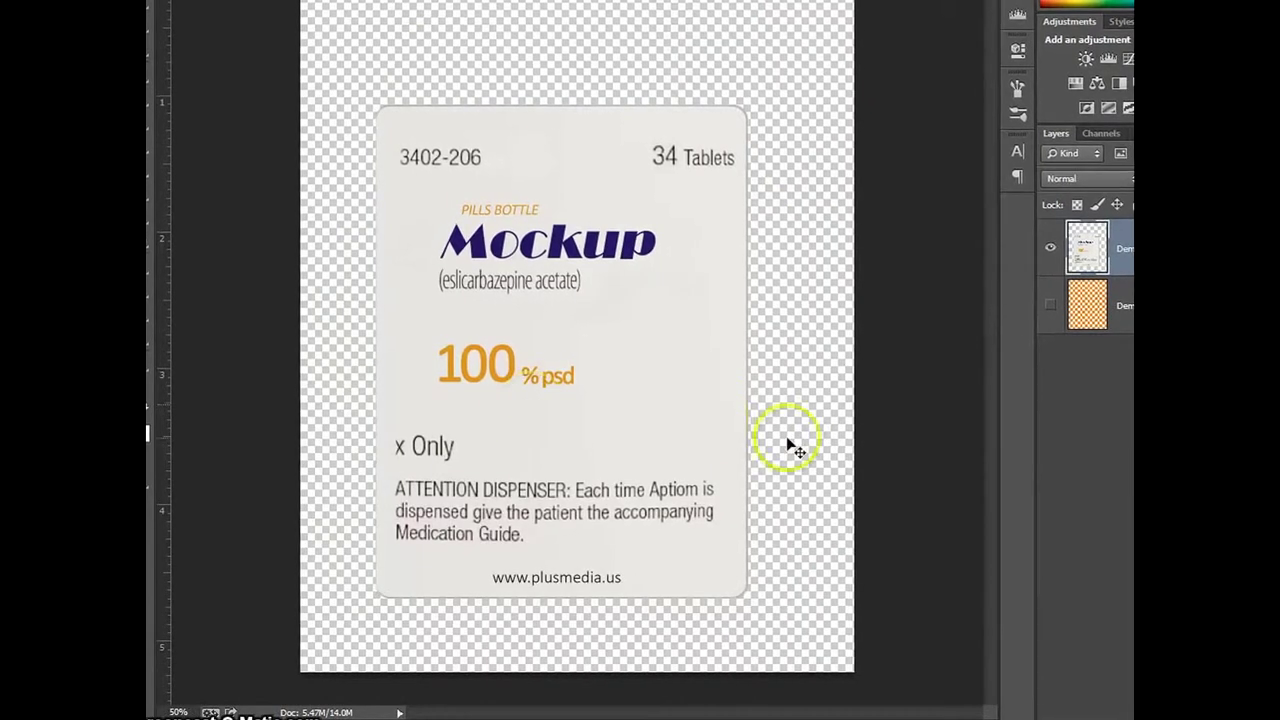
left_click(1115, 306)
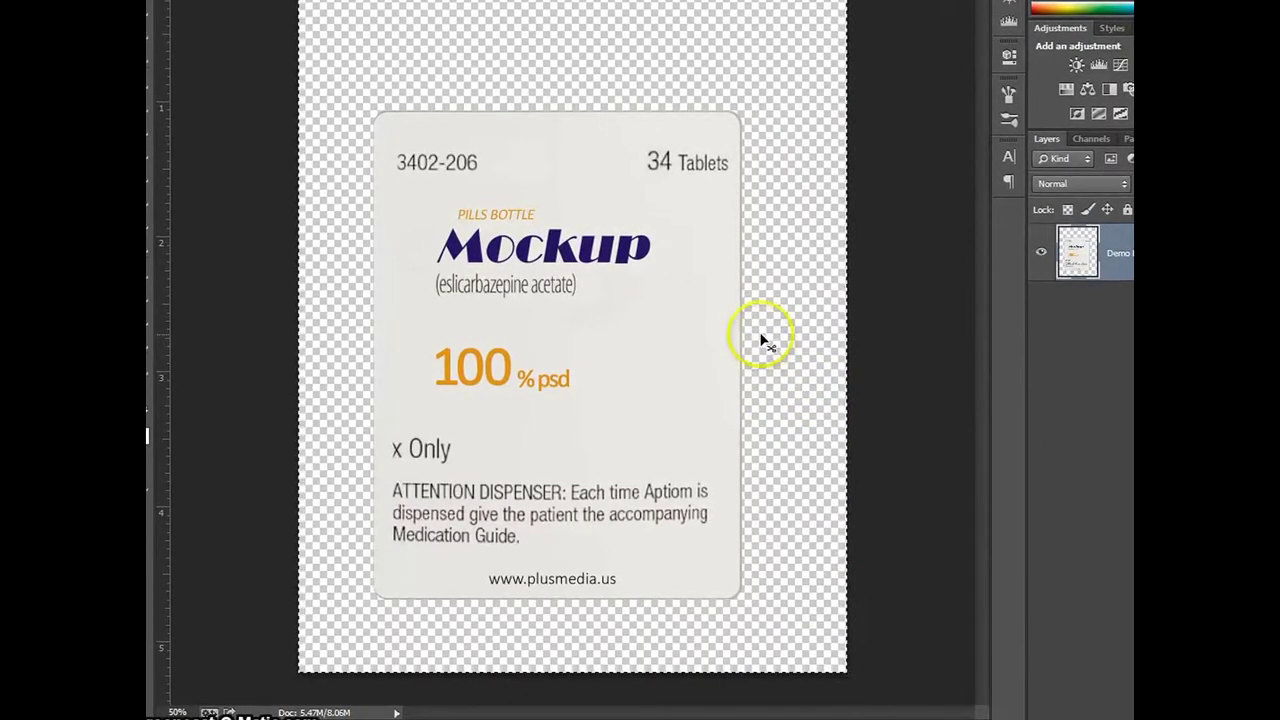
key("ctrl+w")
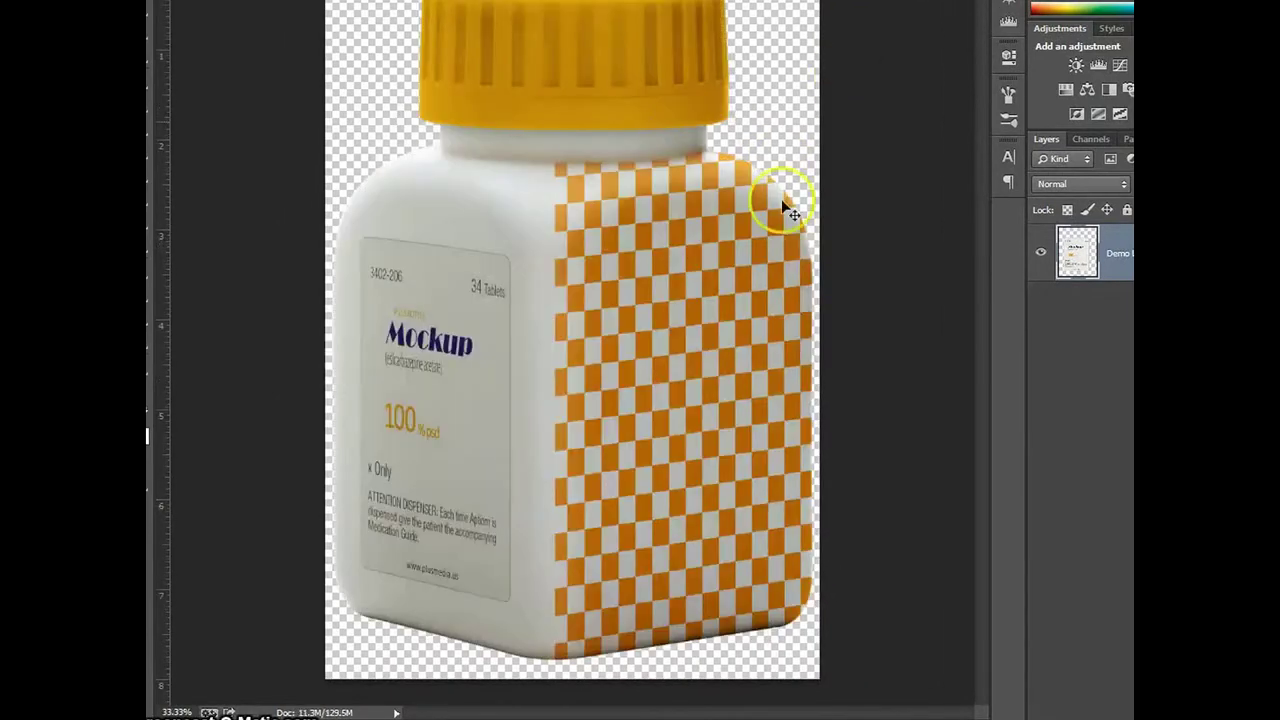
In the second Edit Side contents, paste the label, replace the checkered Demo Label layer with it, and move it slightly lower and to the right
double_click(1093, 316)
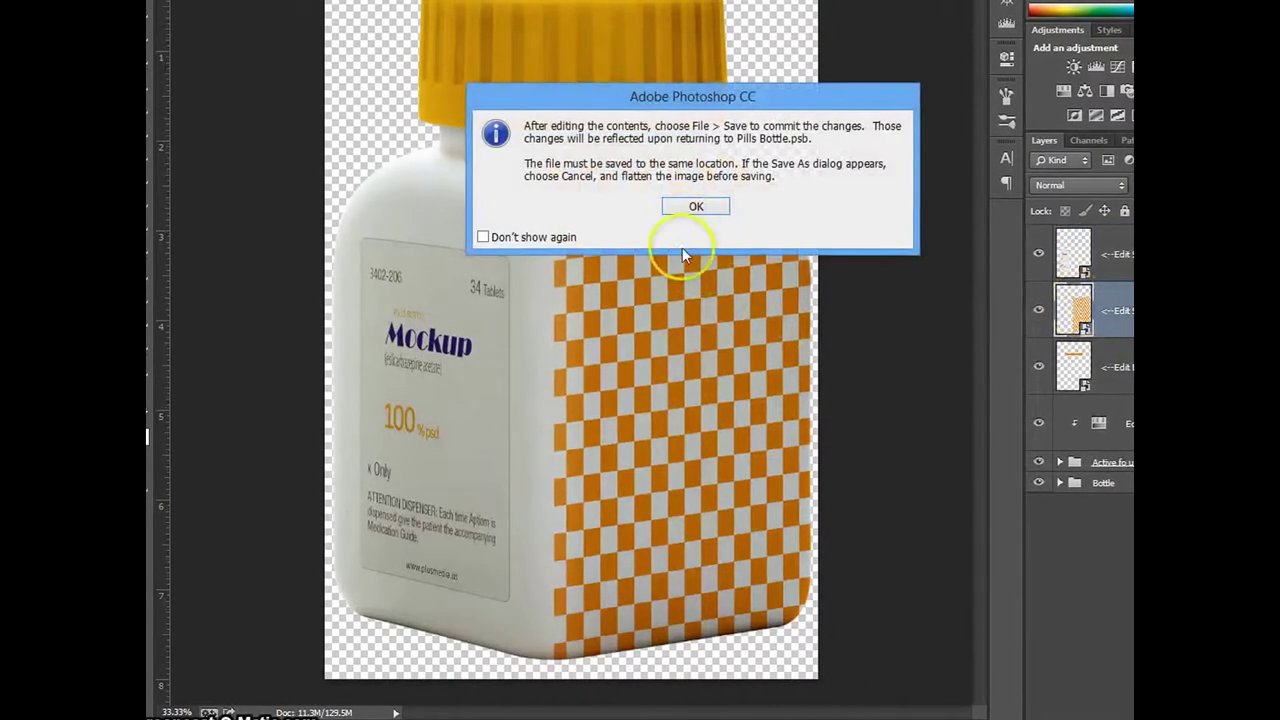
left_click(686, 212)
key("ctrl+v")
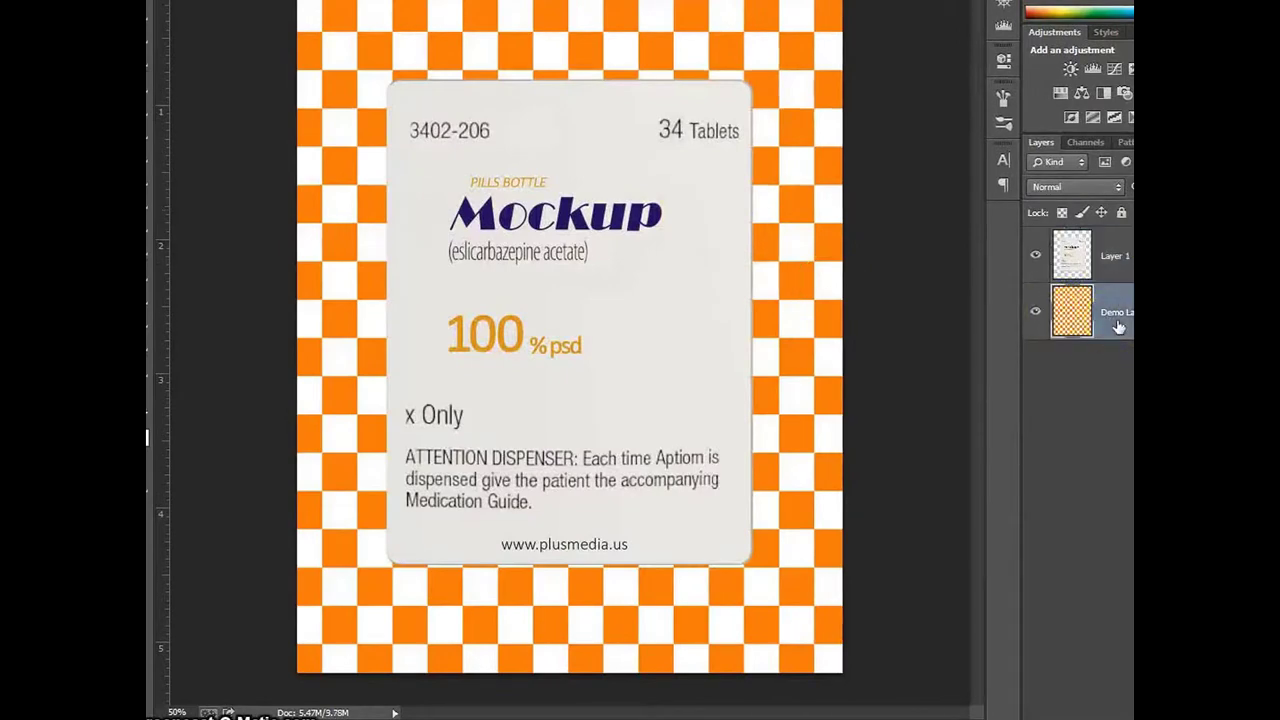
key("Delete")
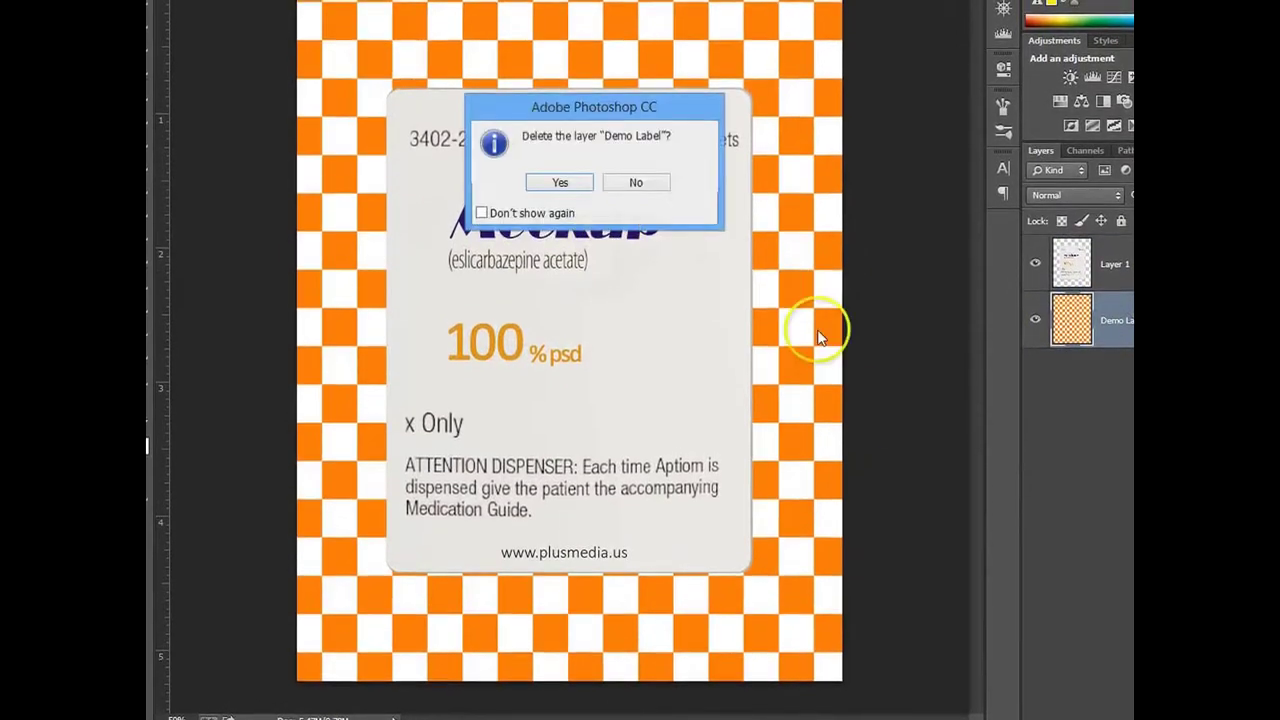
left_click(563, 189)
left_click_drag(594, 214, 622, 253)
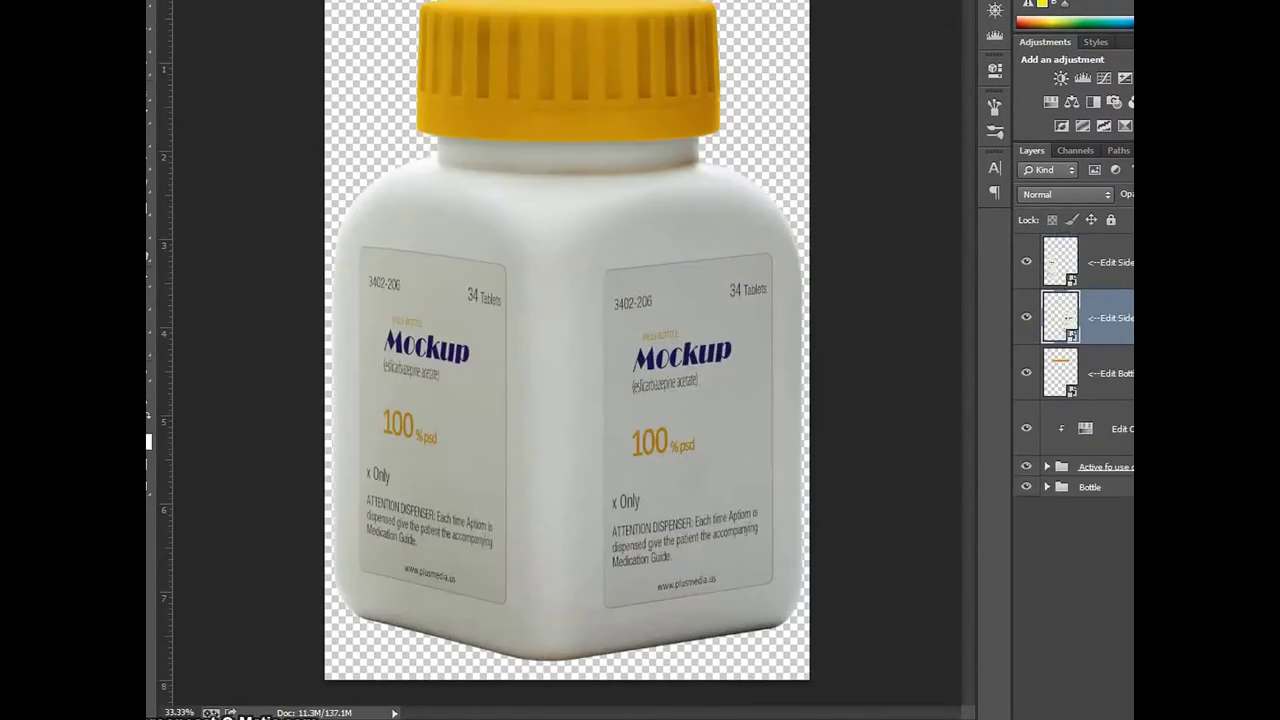
Try the bottle cap in blue with a hue of +160, and set the cap's hue to 0
key("ctrl+Tab")
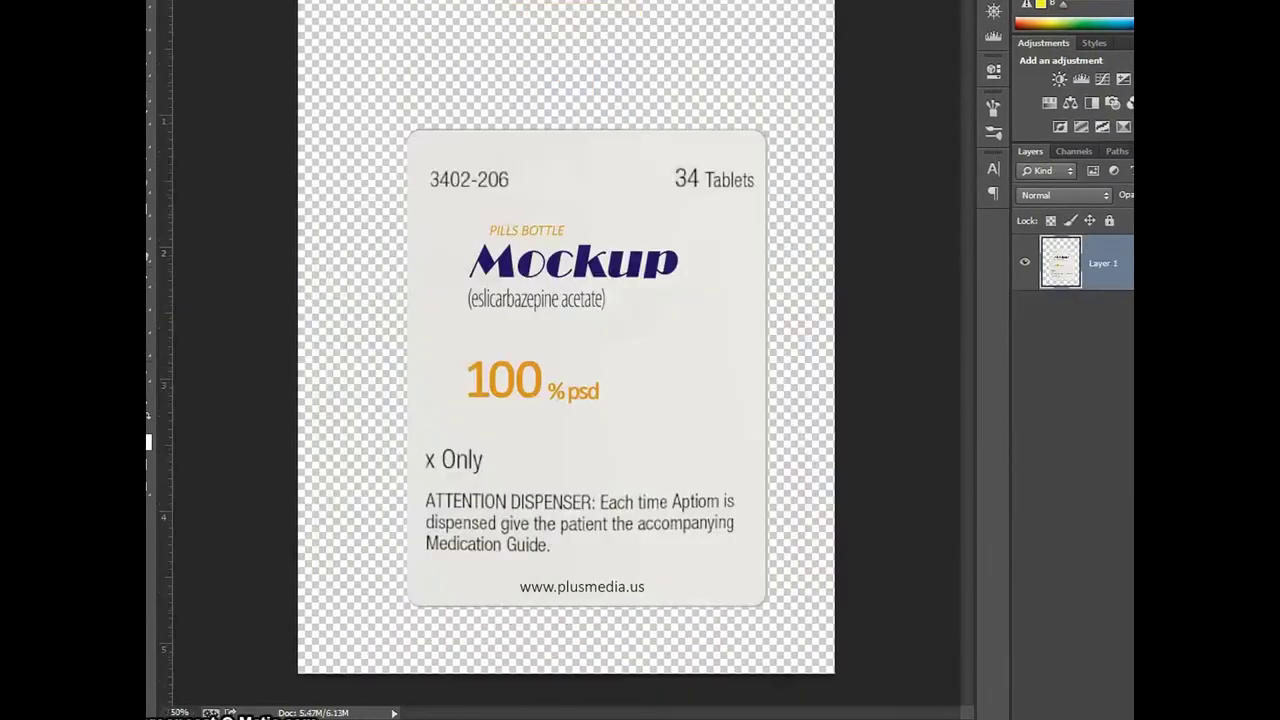
key("ctrl+Tab")
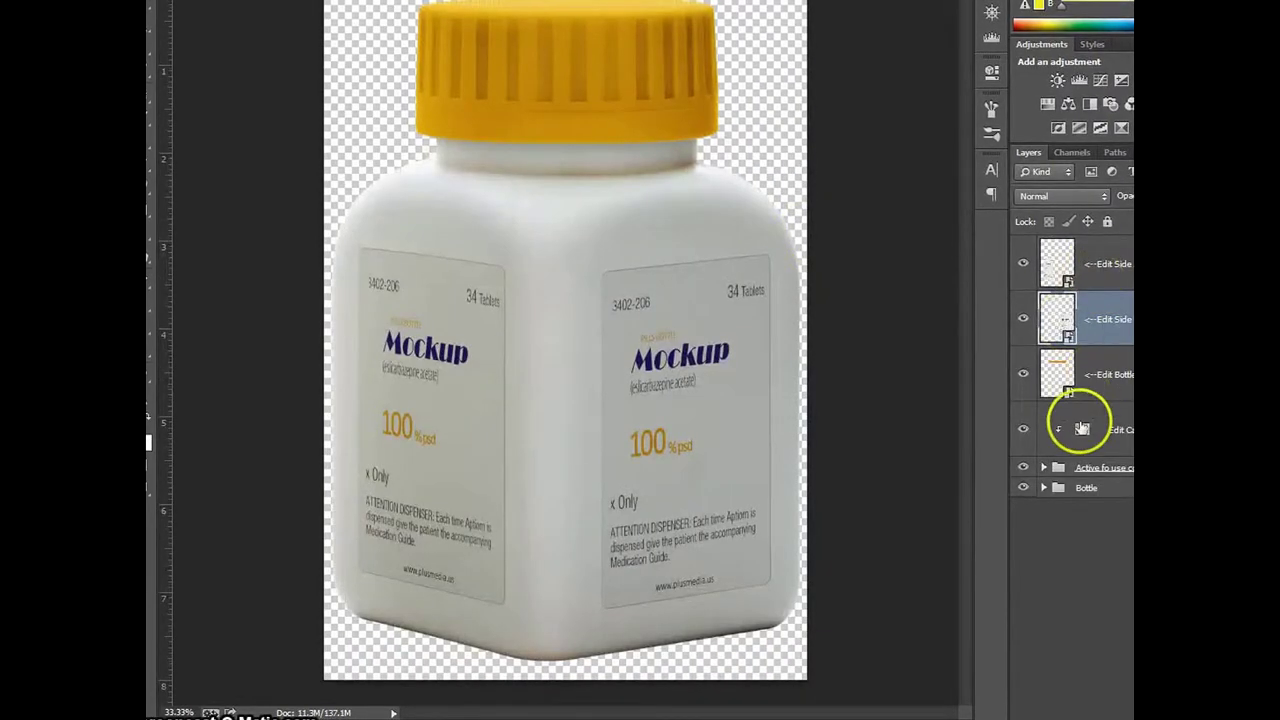
double_click(1081, 430)
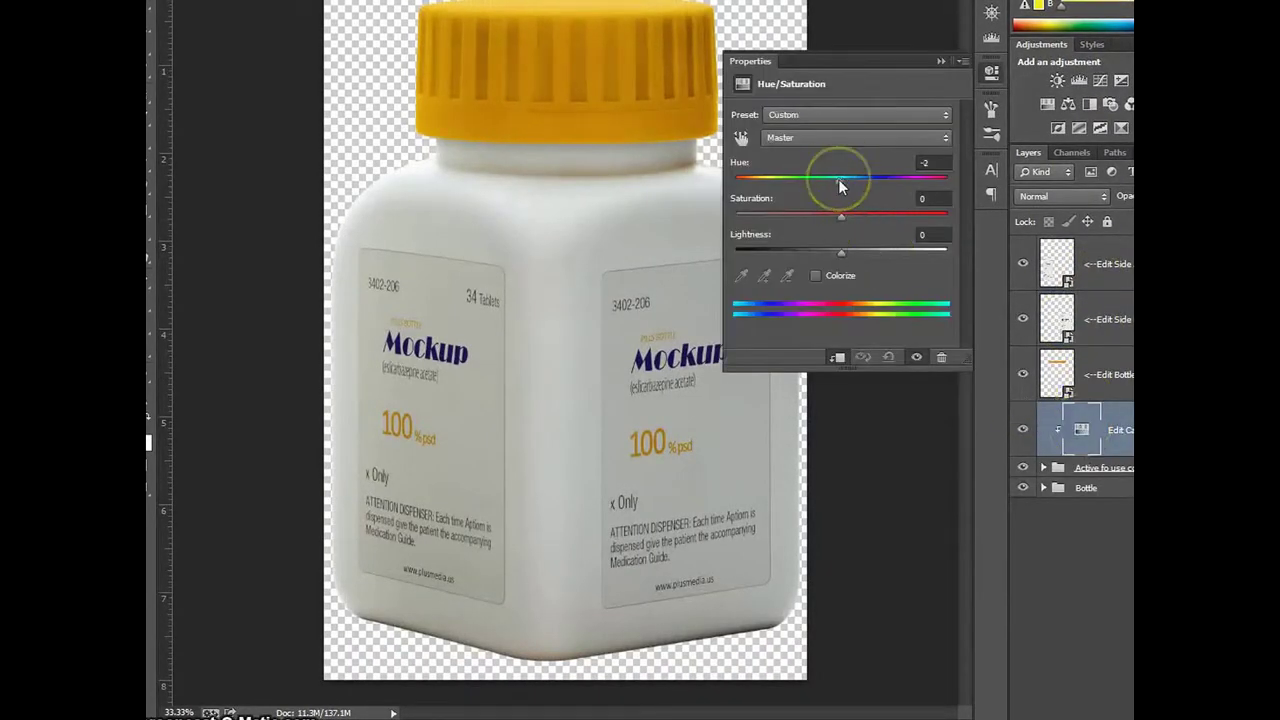
left_click_drag(839, 181, 937, 181)
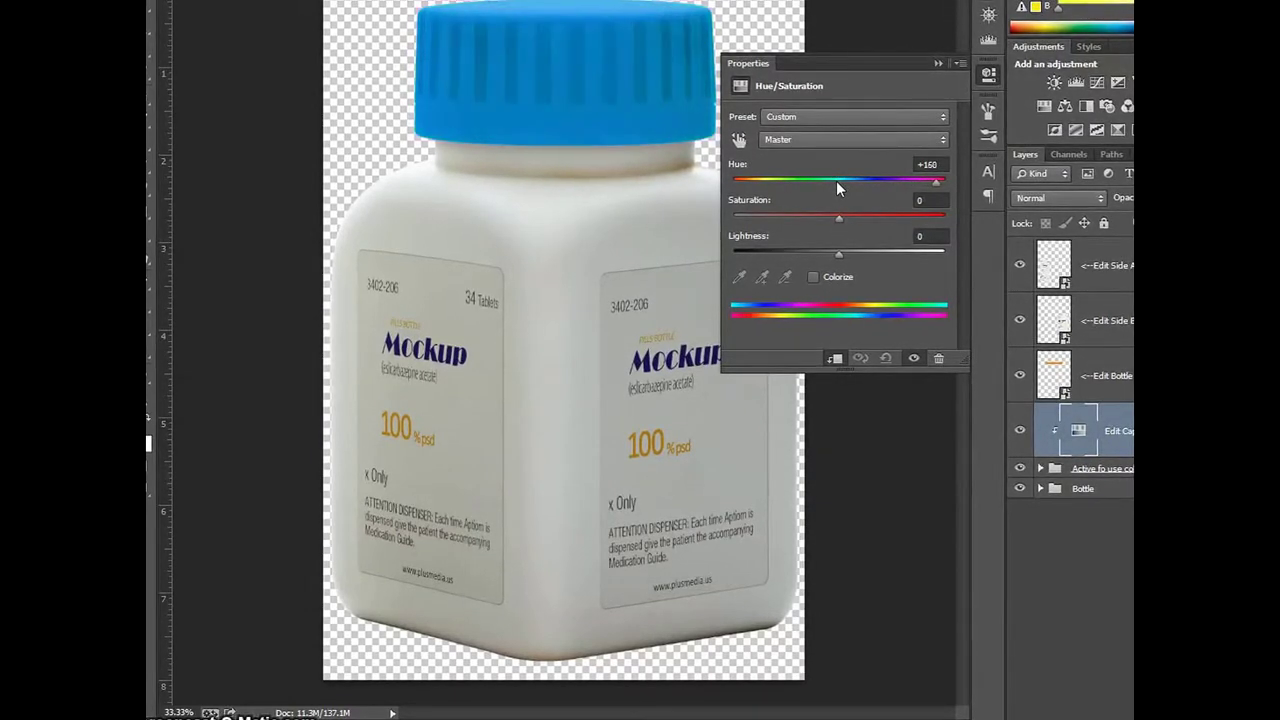
left_click(937, 201)
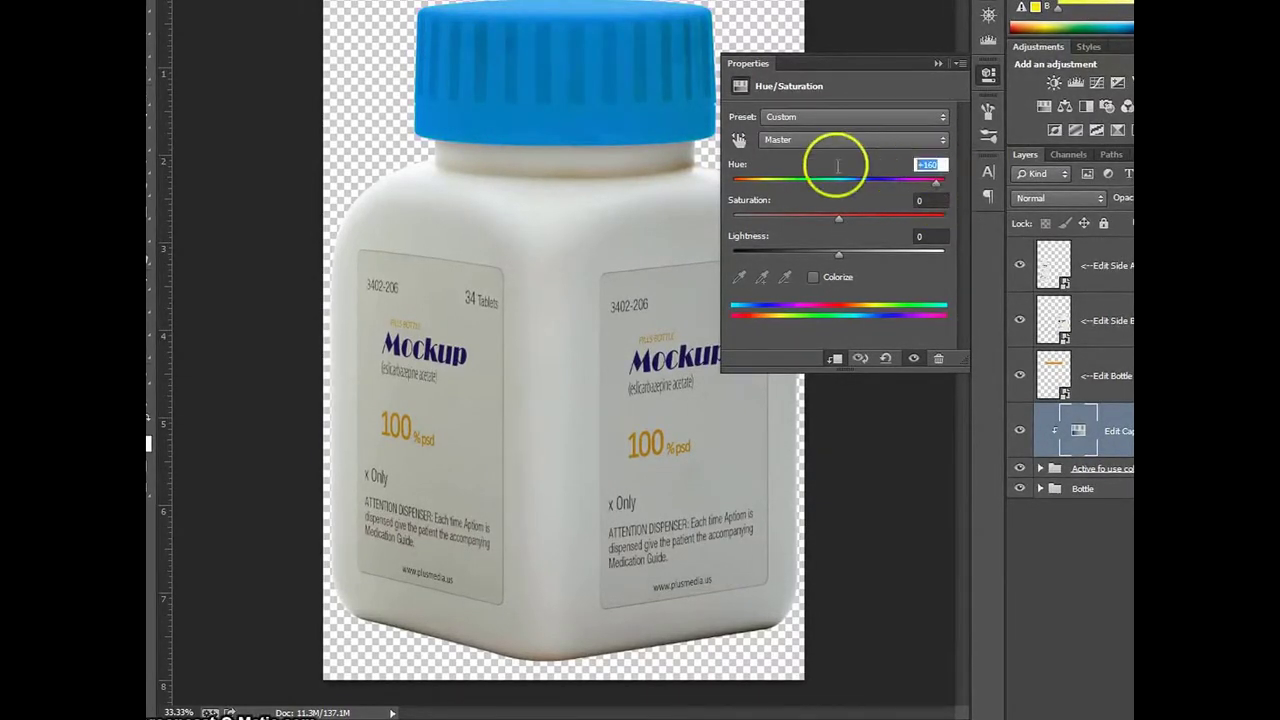
type("0")
left_click(936, 63)
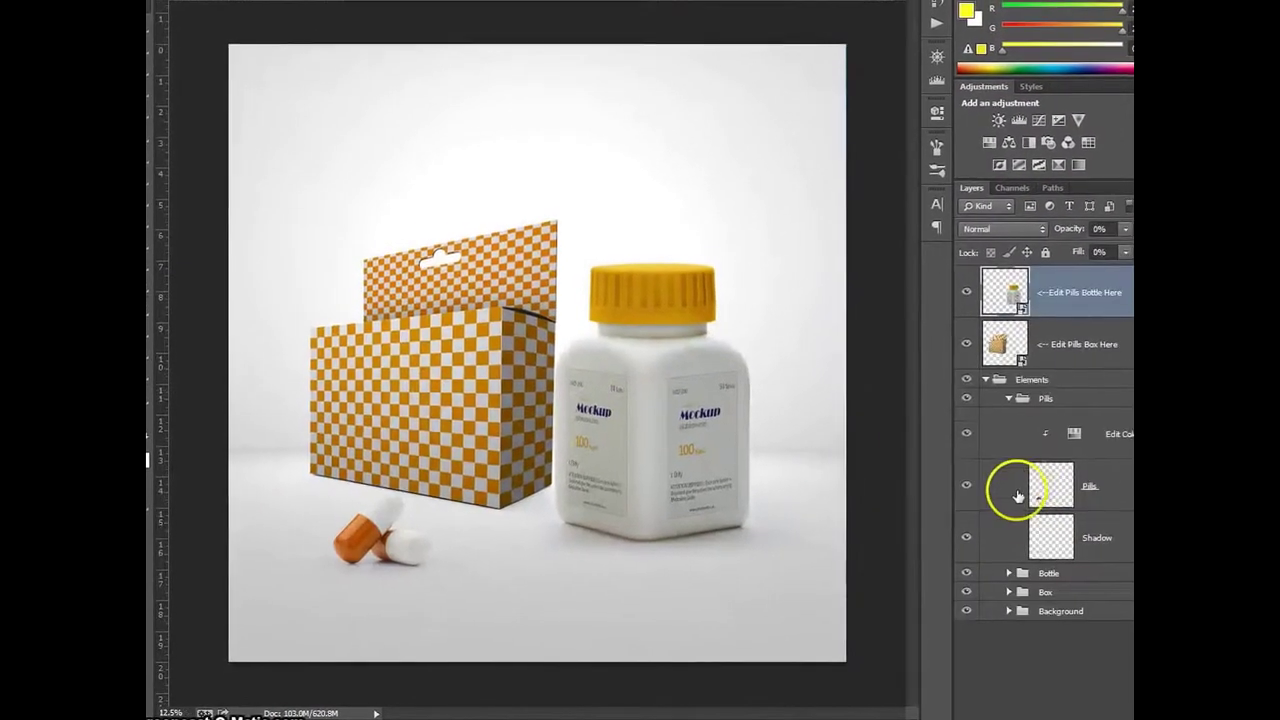
Open the pills box smart object's contents, and open the contents of its Edit Front layer
double_click(995, 348)
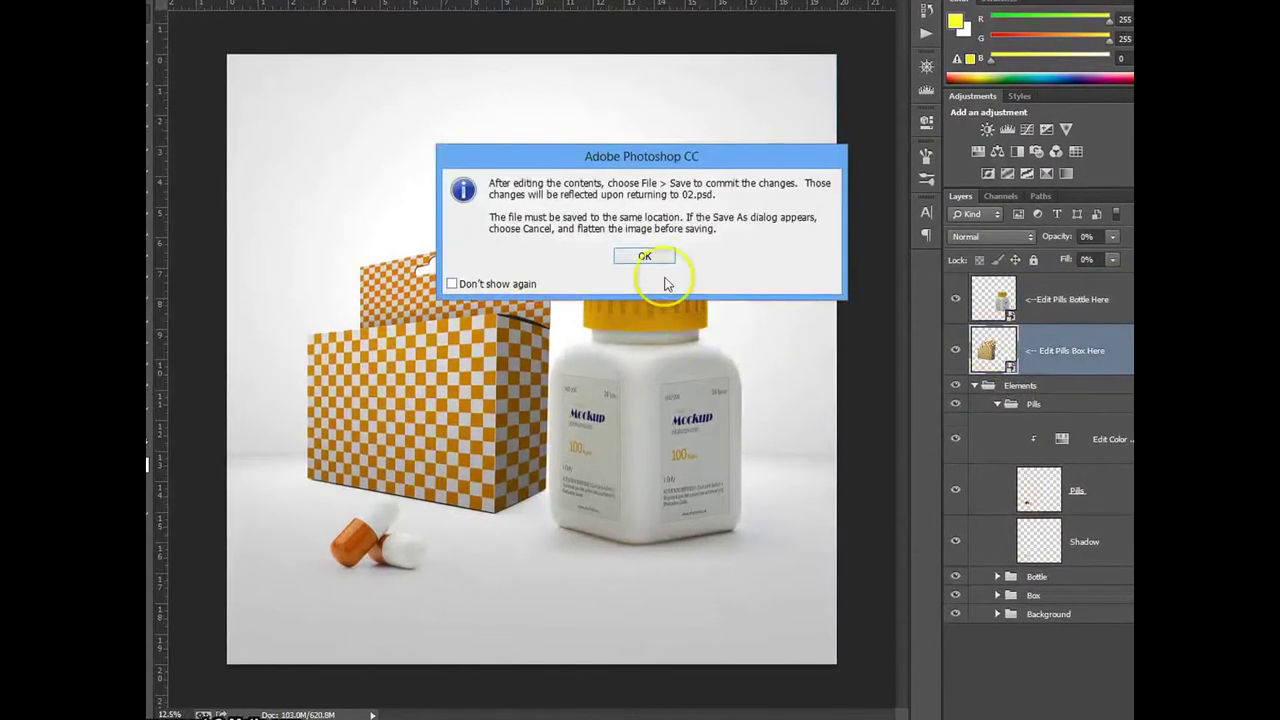
left_click(653, 259)
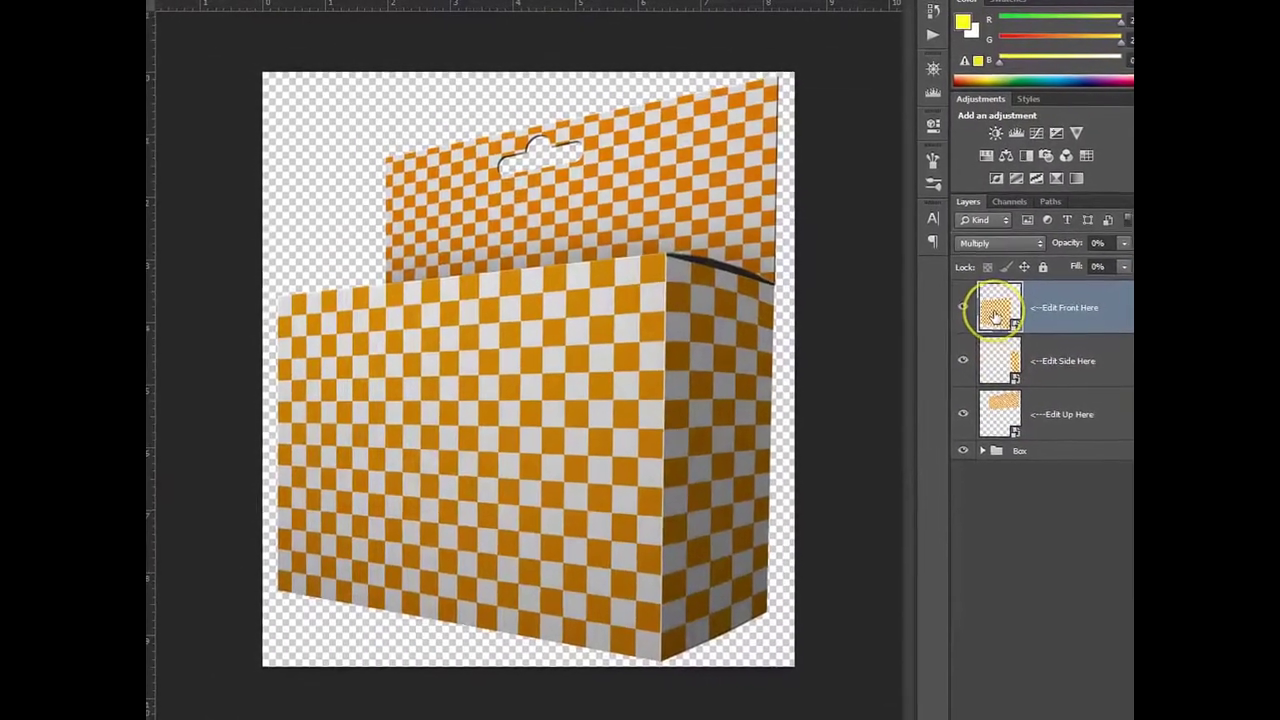
double_click(1025, 322)
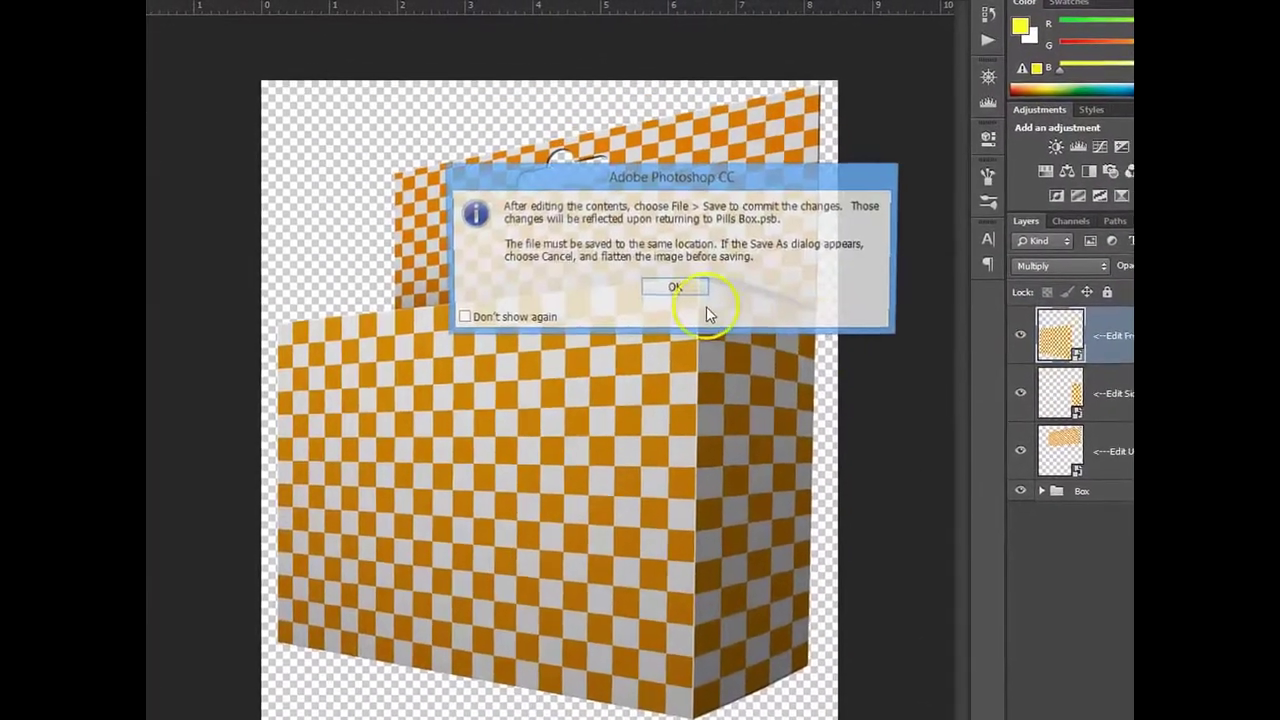
left_click(677, 298)
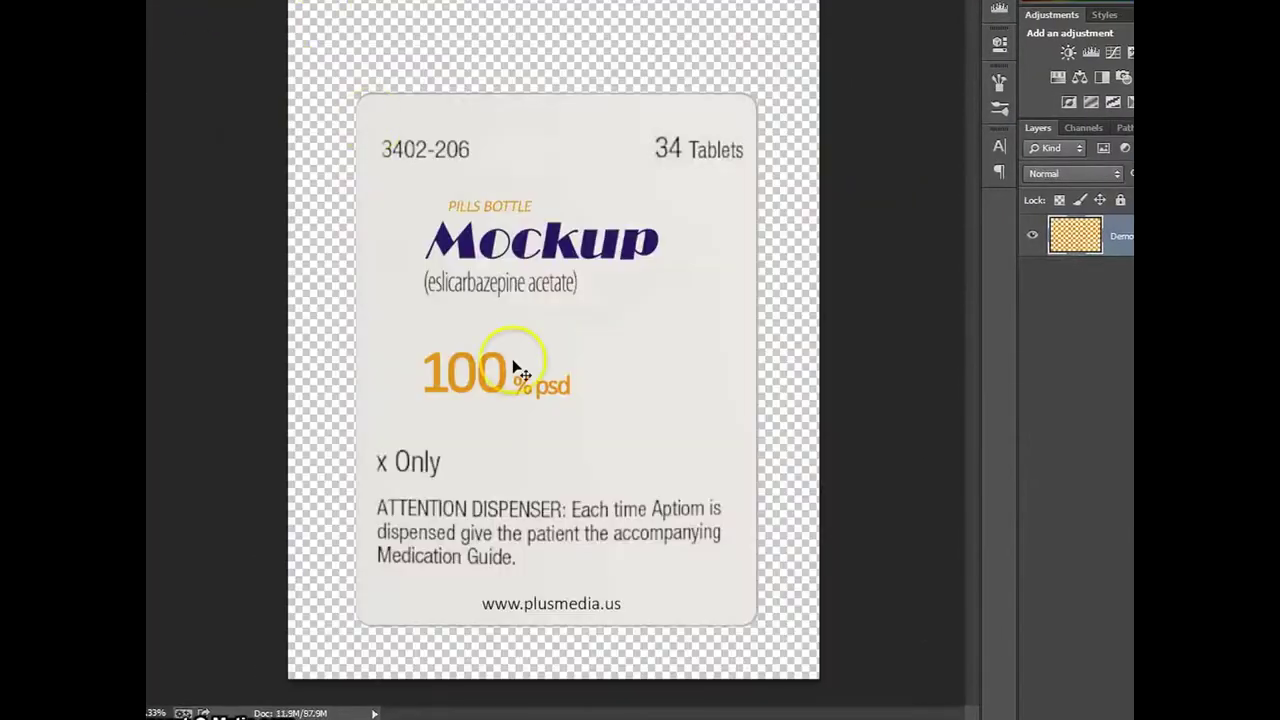
Show the Front Label layer in the label document and place it over the checkered layer of the box front, covering the whole canvas
left_click(1120, 475)
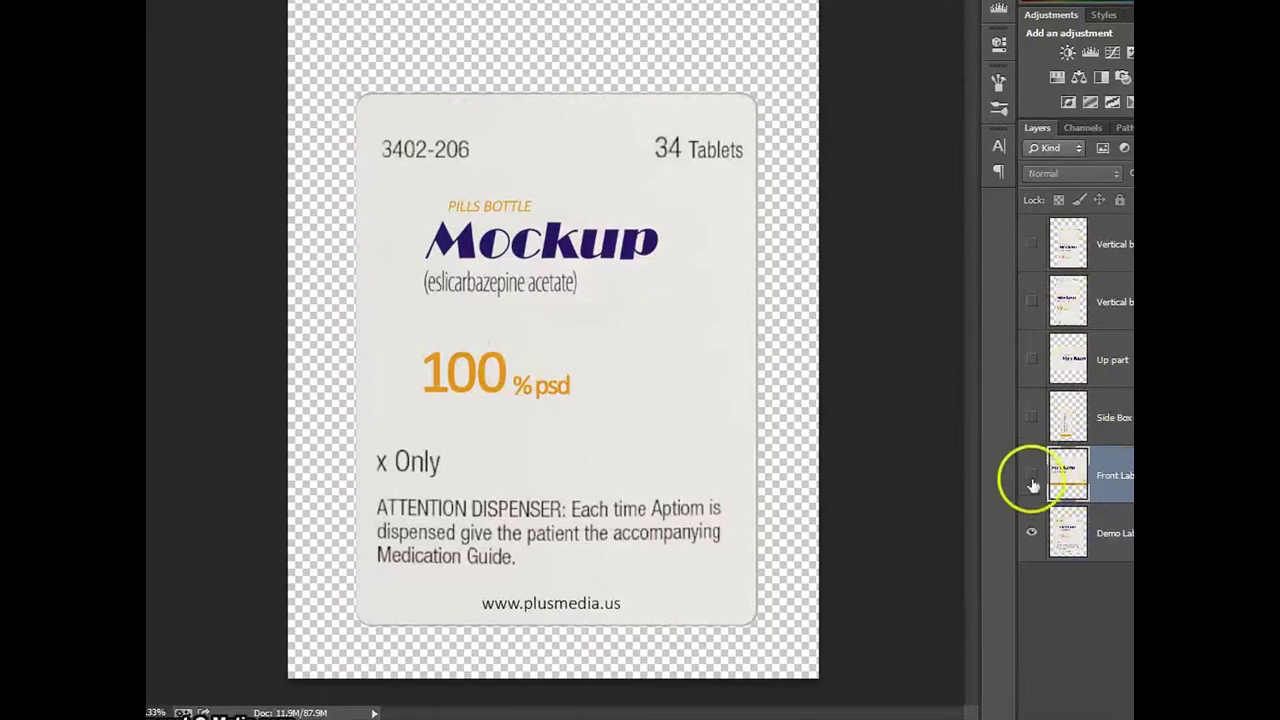
left_click(1031, 475)
left_click_drag(523, 200, 540, 261)
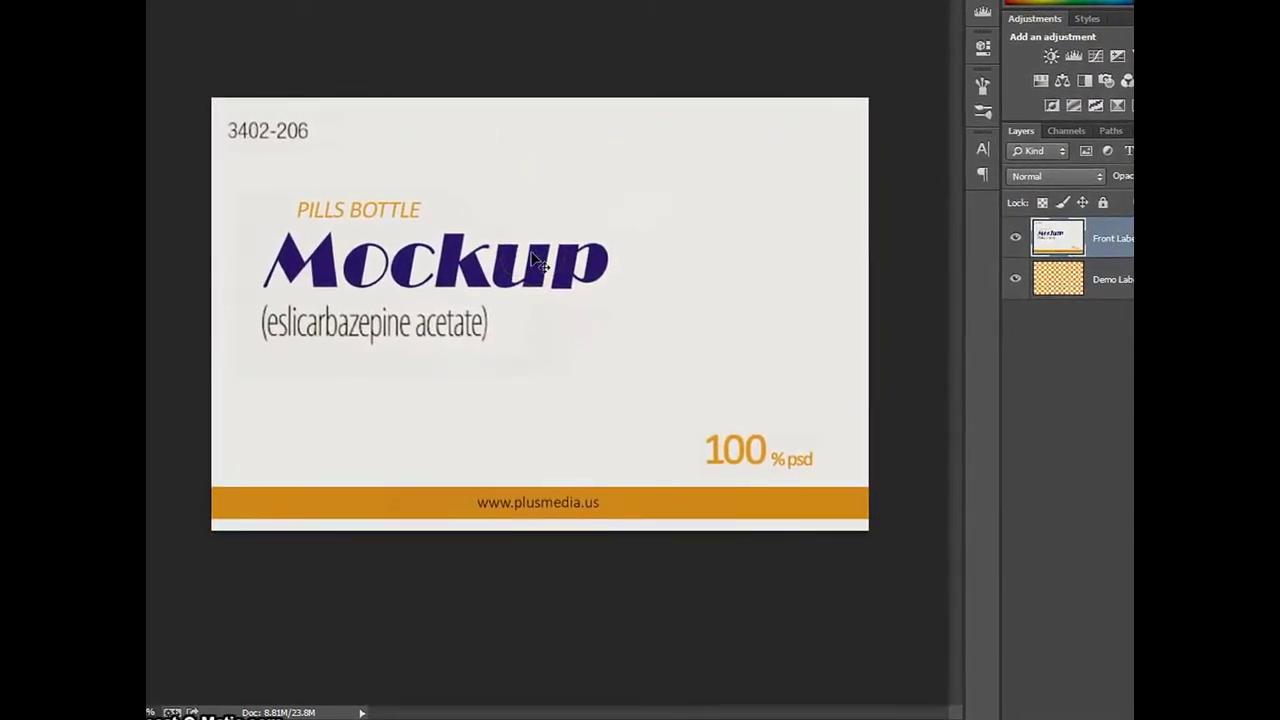
key("ctrl+t")
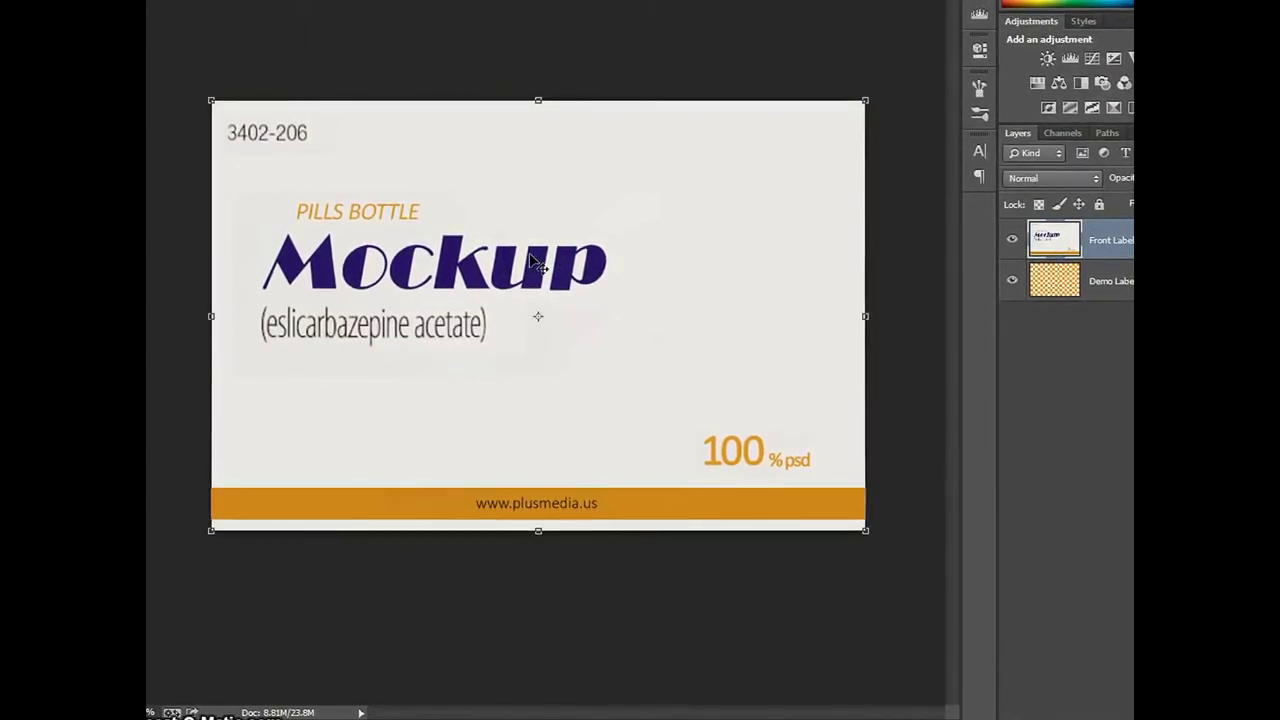
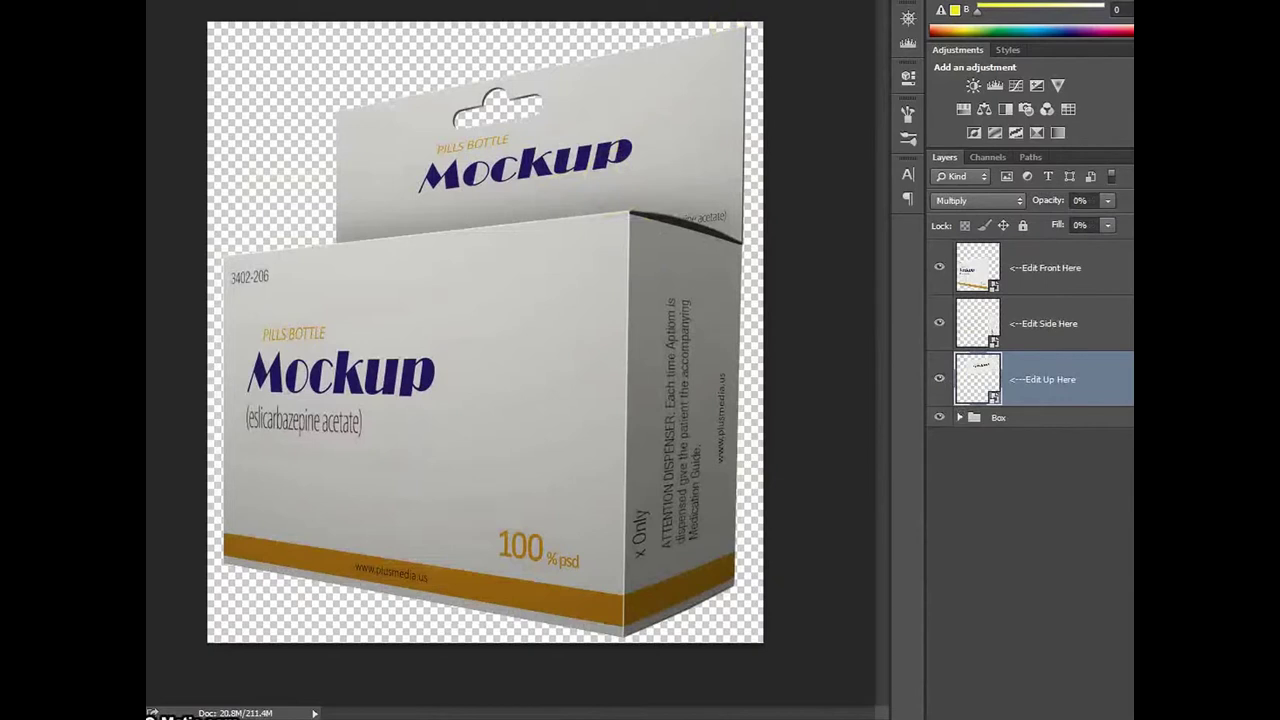
Save the edited box contents and return to the 02.psd scene
left_click(476, 188)
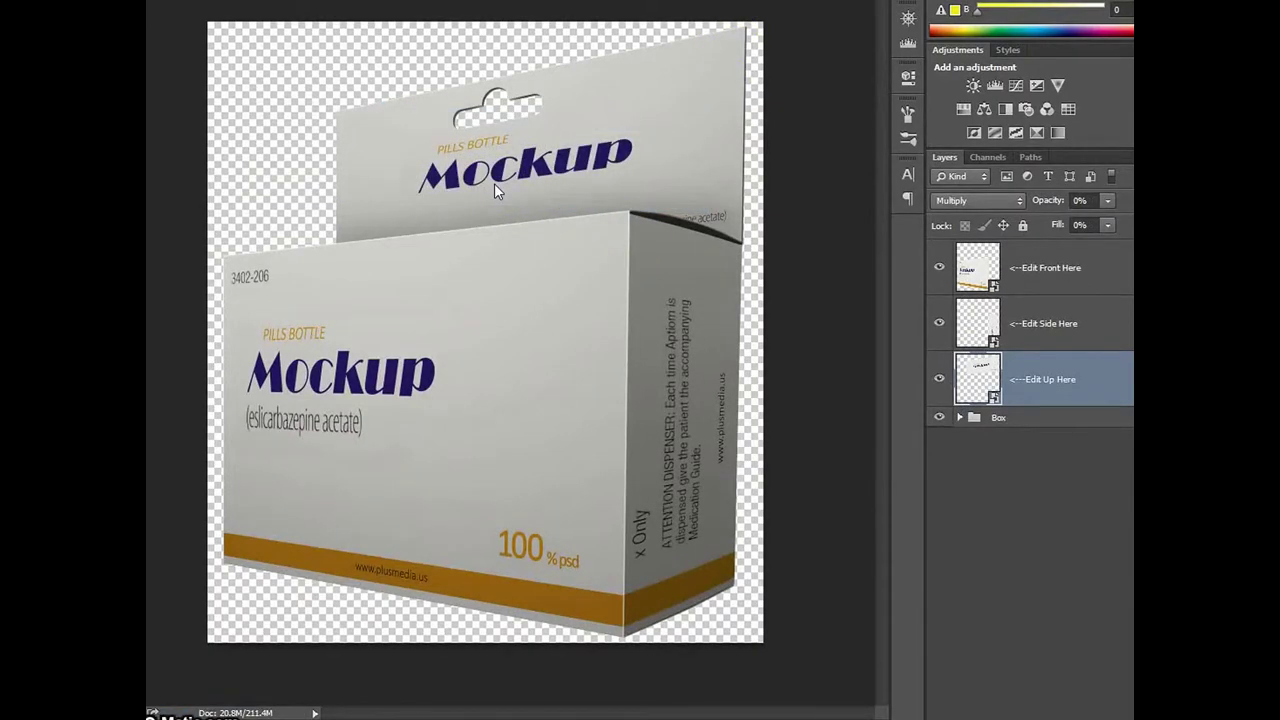
double_click(494, 183)
left_click(457, 3)
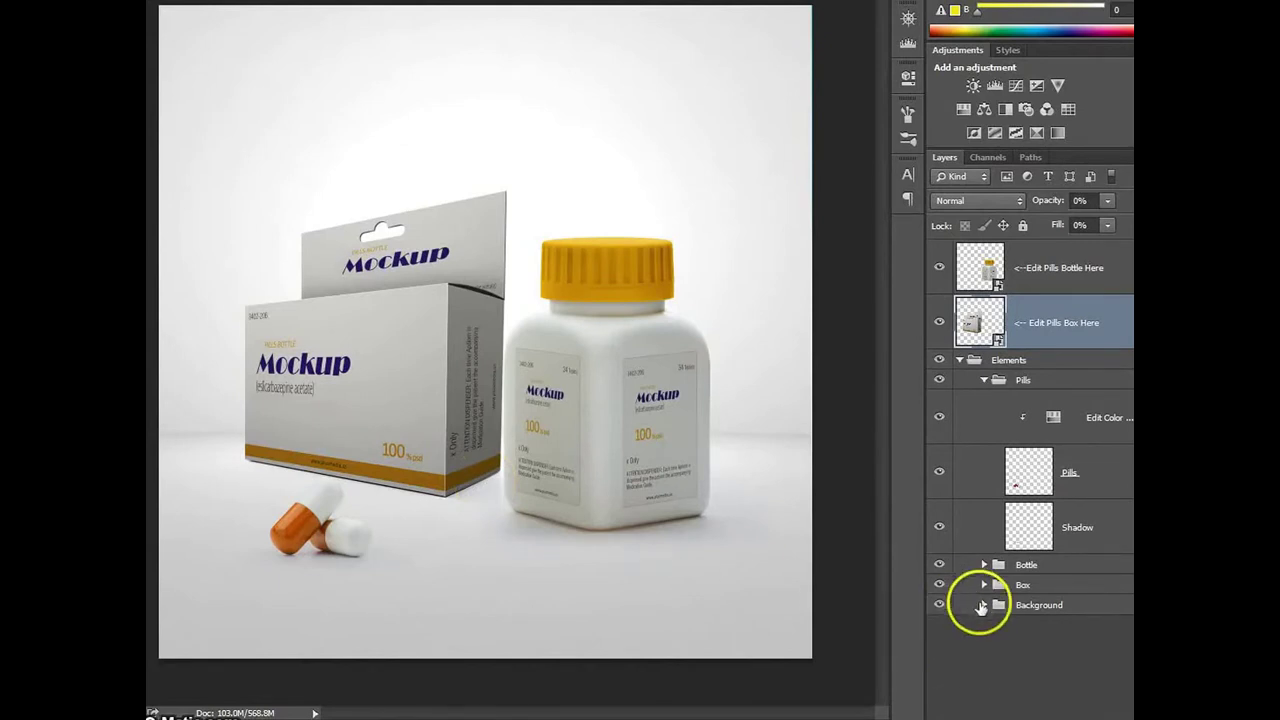
Expand the Background group, hide BG-2 to use the blue BG-3 backdrop, and briefly compare it with BG-1
left_click(992, 606)
left_click(984, 605)
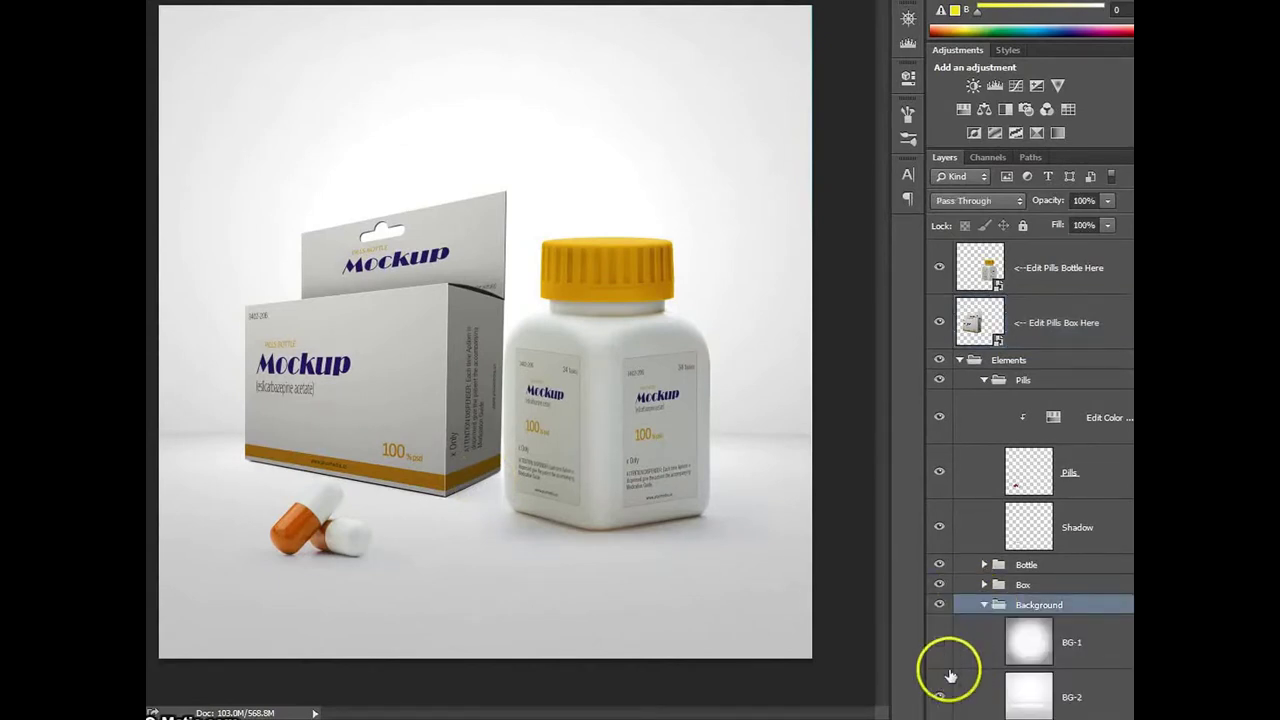
scroll(945, 660, "down", 1)
left_click(940, 645)
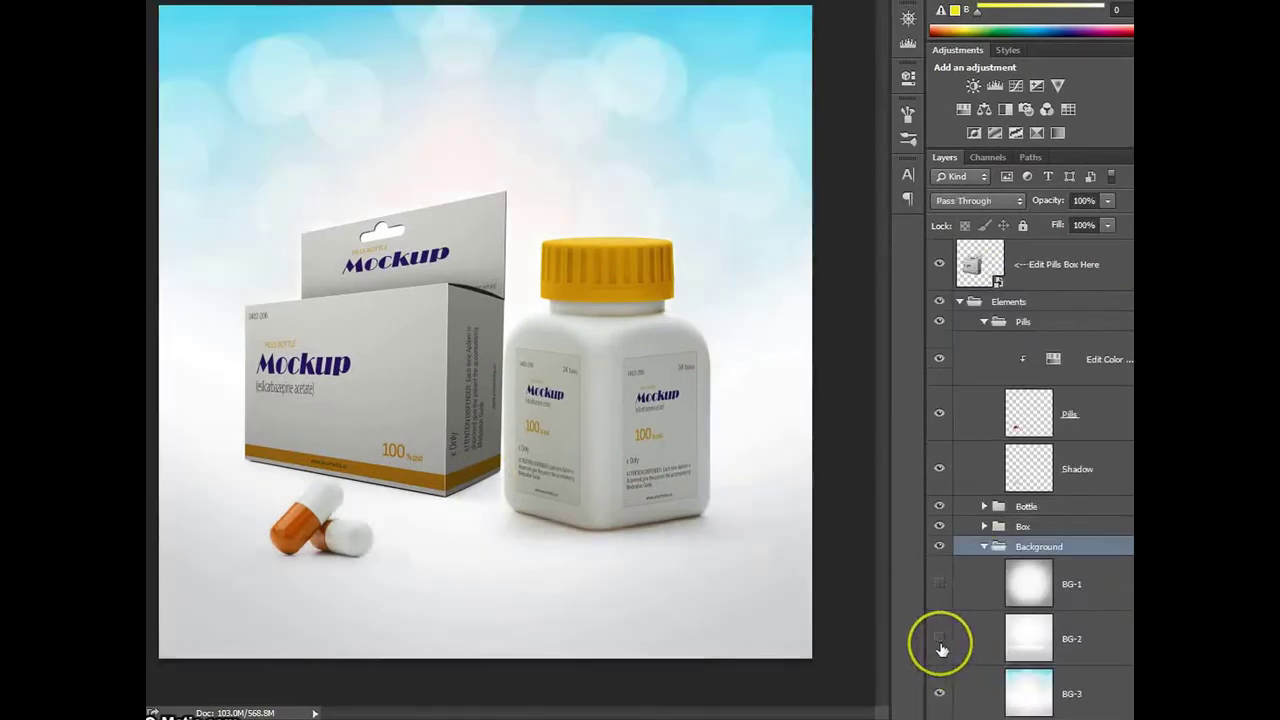
left_click(940, 590)
left_click(940, 590)
Recolor the orange capsules to magenta by changing the hue in the Pills group's Edit Color adjustment
left_click(1012, 424)
double_click(1002, 362)
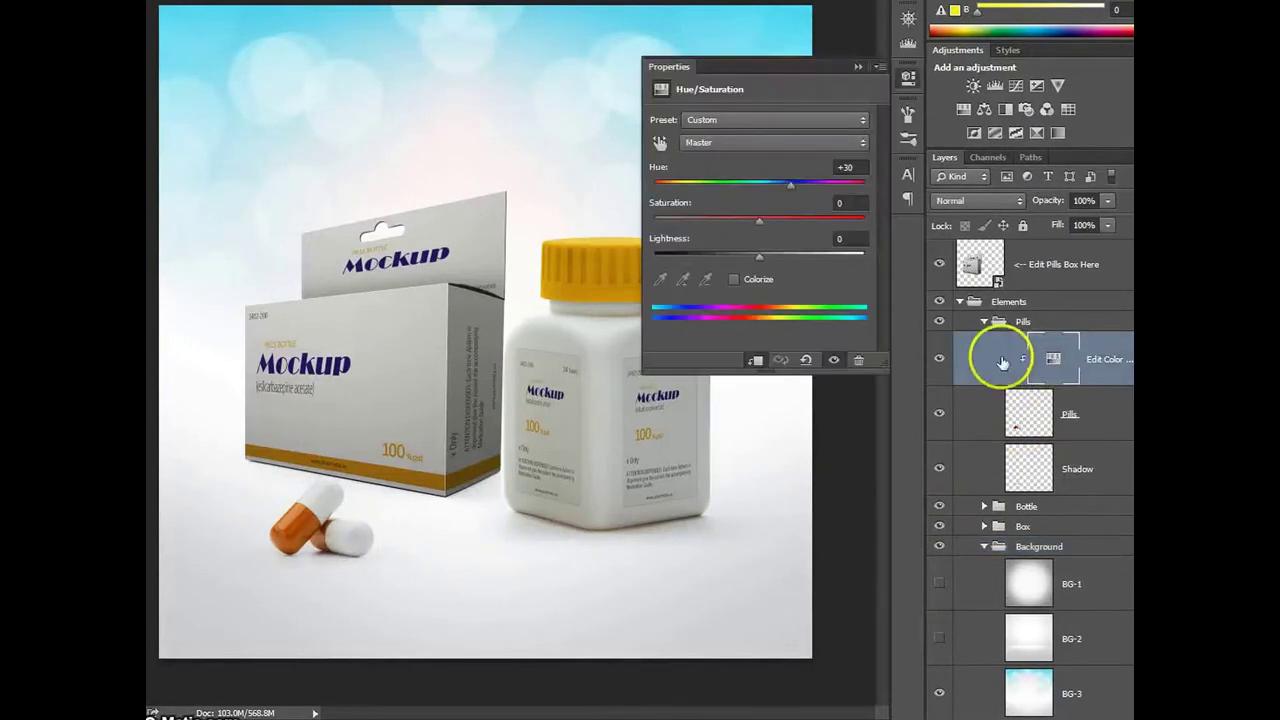
left_click_drag(786, 186, 716, 190)
left_click(850, 67)
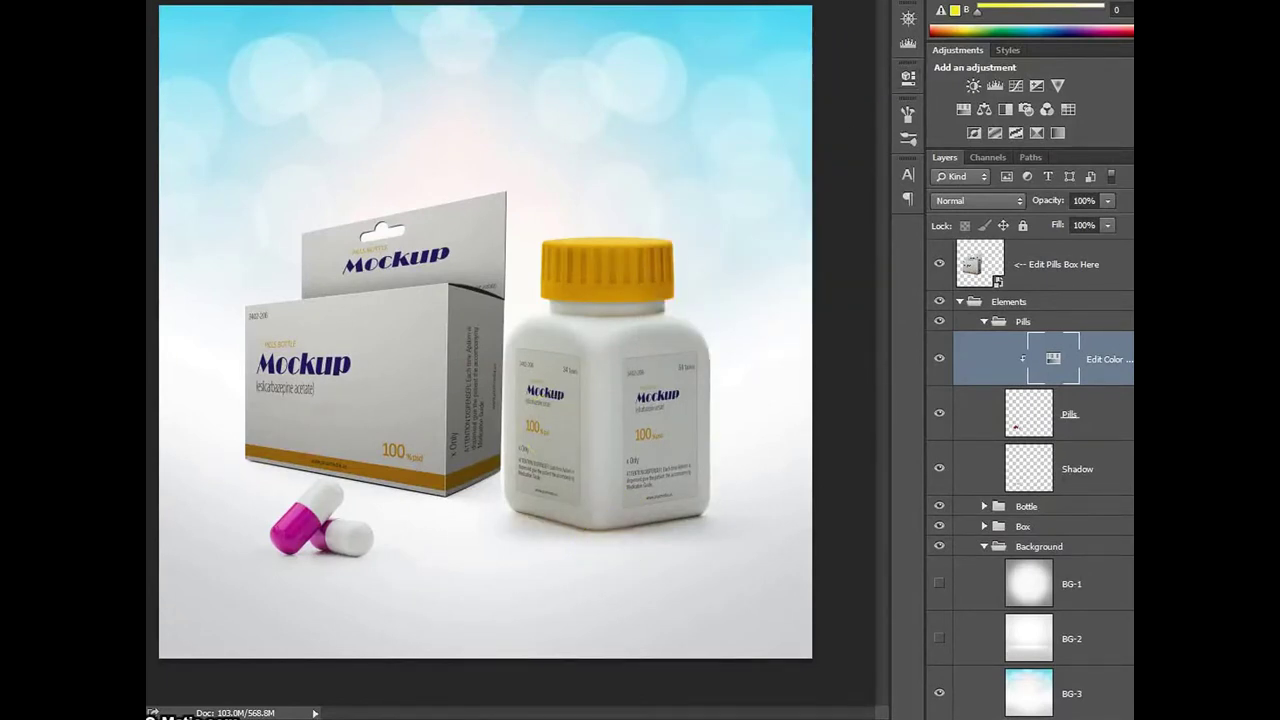
Close 02.psd without saving and open the 03.psd mockup
key("ctrl+w")
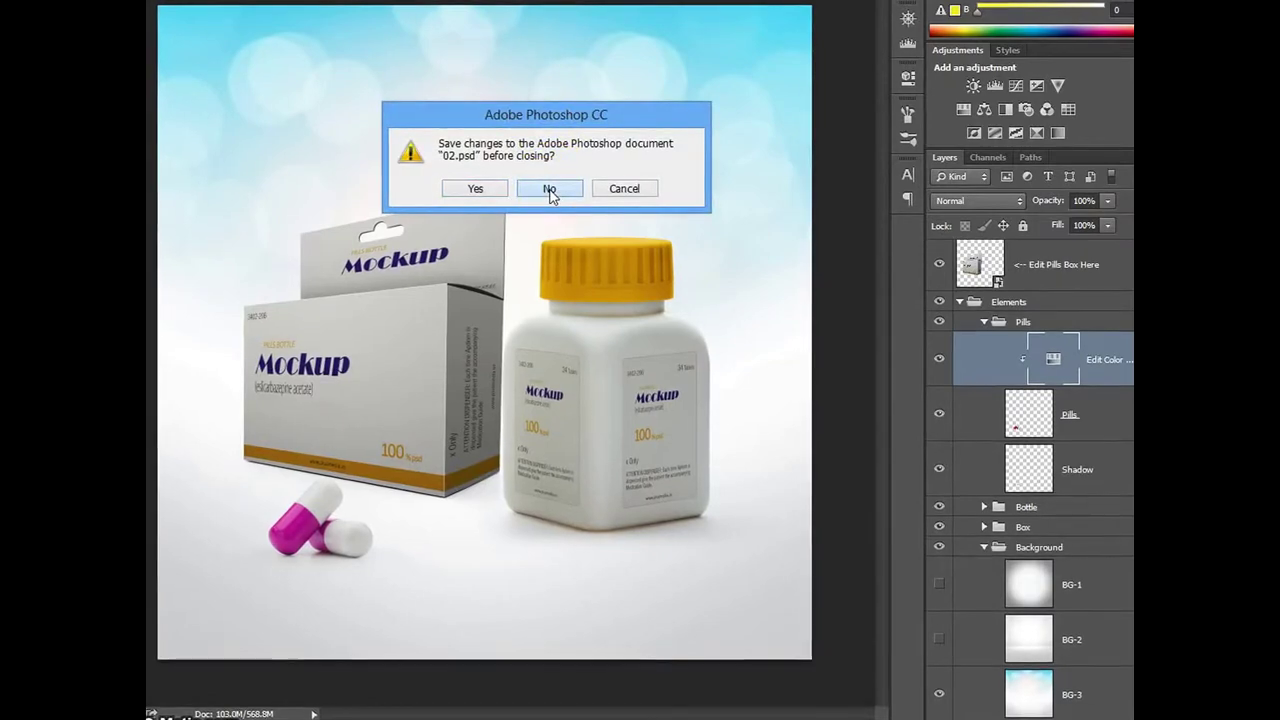
left_click(550, 189)
key("alt+f")
key("o")
double_click(553, 30)
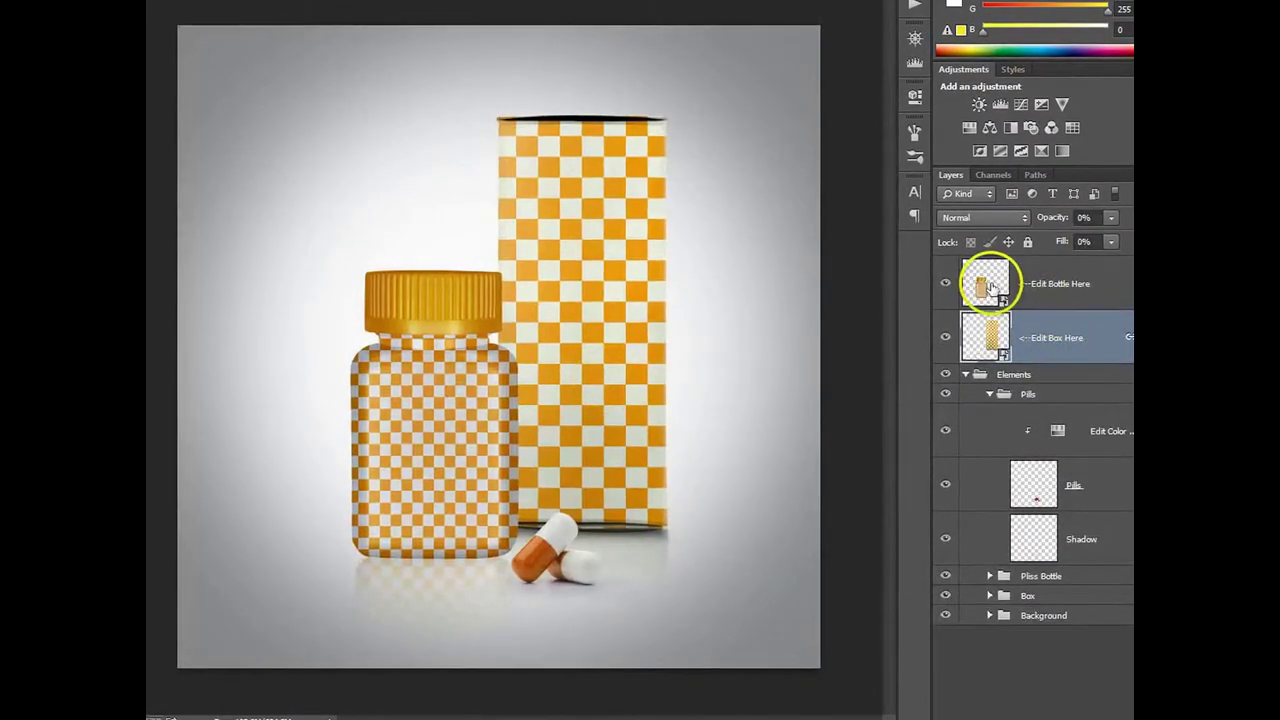
Open the Edit Bottle smart object's contents, and open the contents of its Edit Here label layer
left_click(991, 288)
double_click(568, 268)
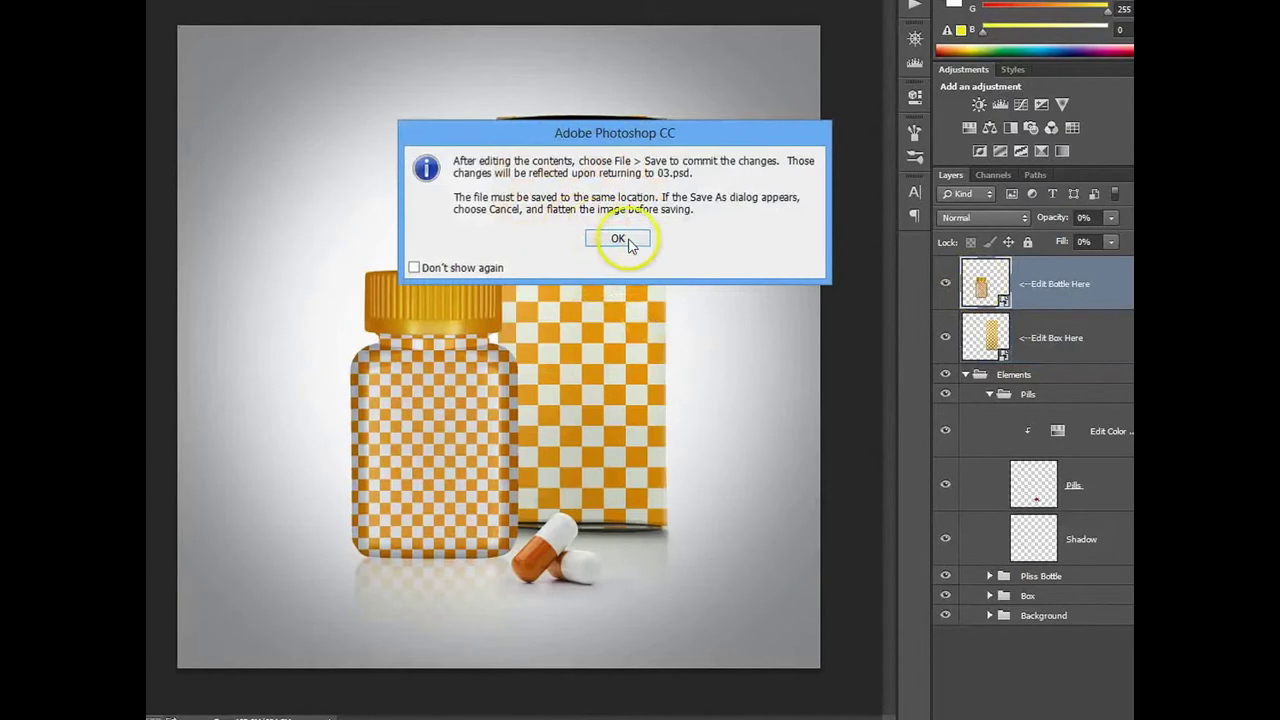
left_click(616, 238)
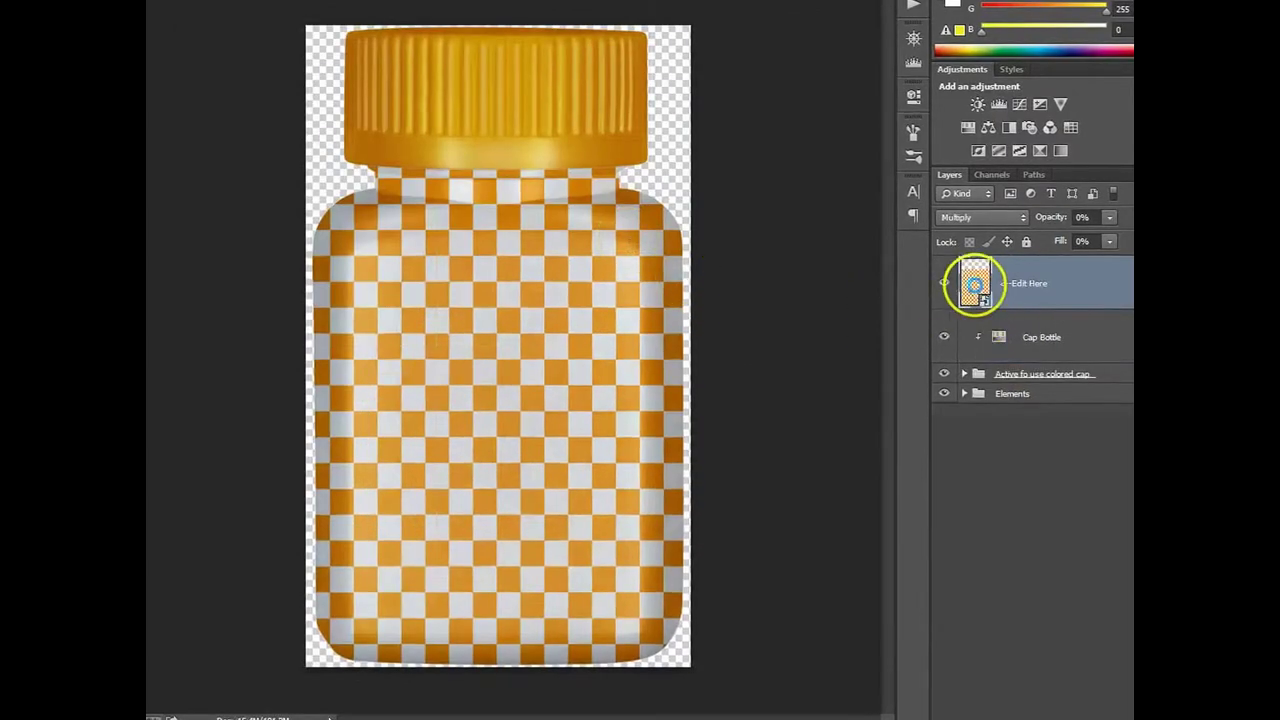
double_click(975, 283)
left_click(617, 237)
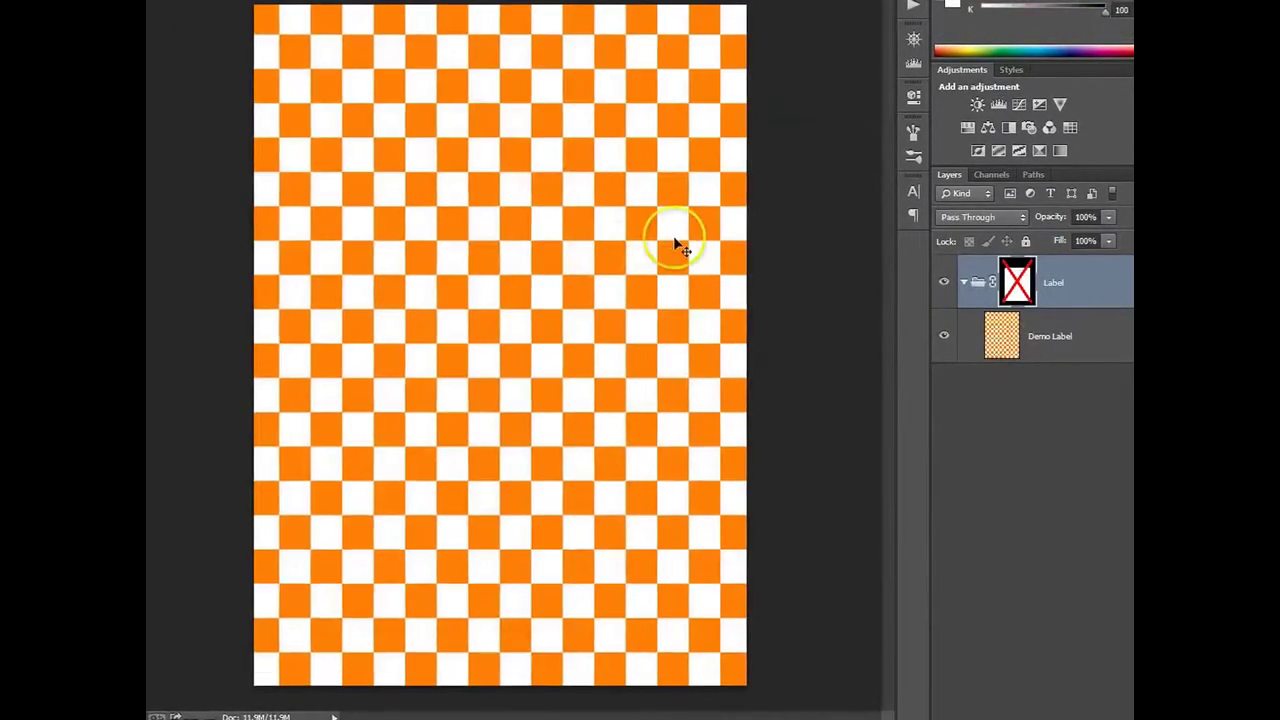
Enable the Label group's layer mask, and save and close the label contents
left_click(1022, 285, "shift")
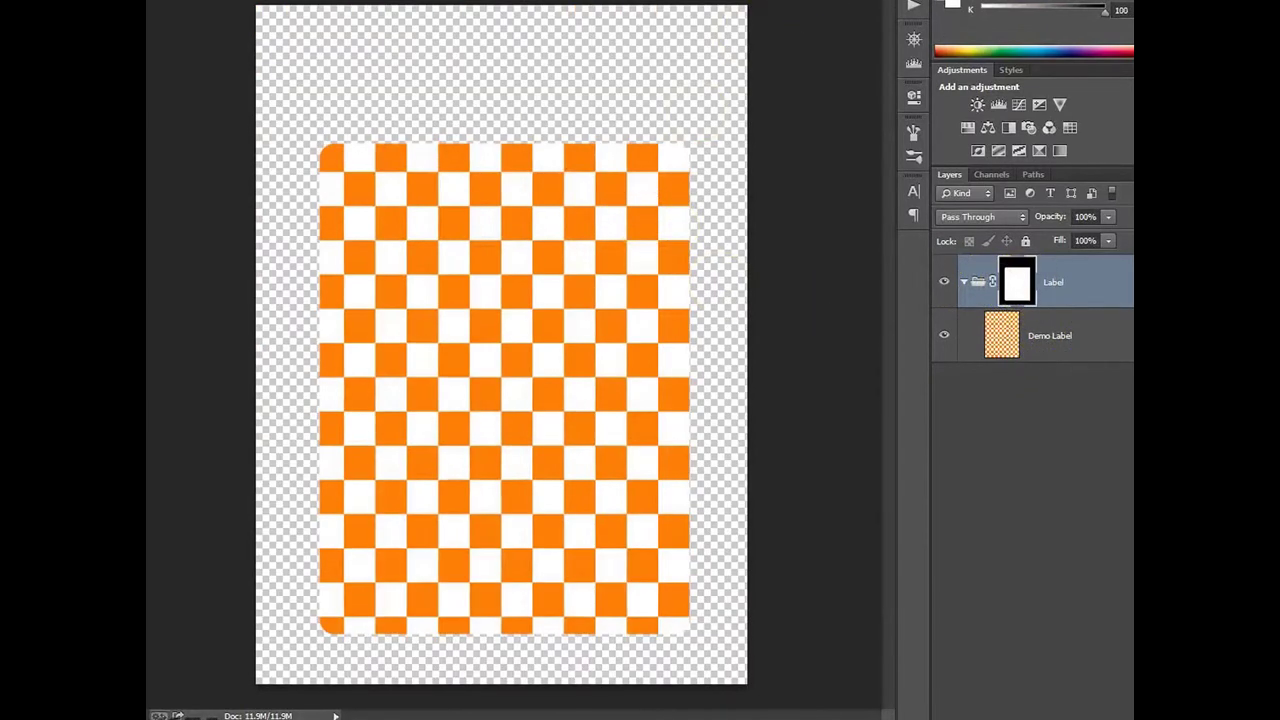
key("ctrl+w")
left_click(505, 207)
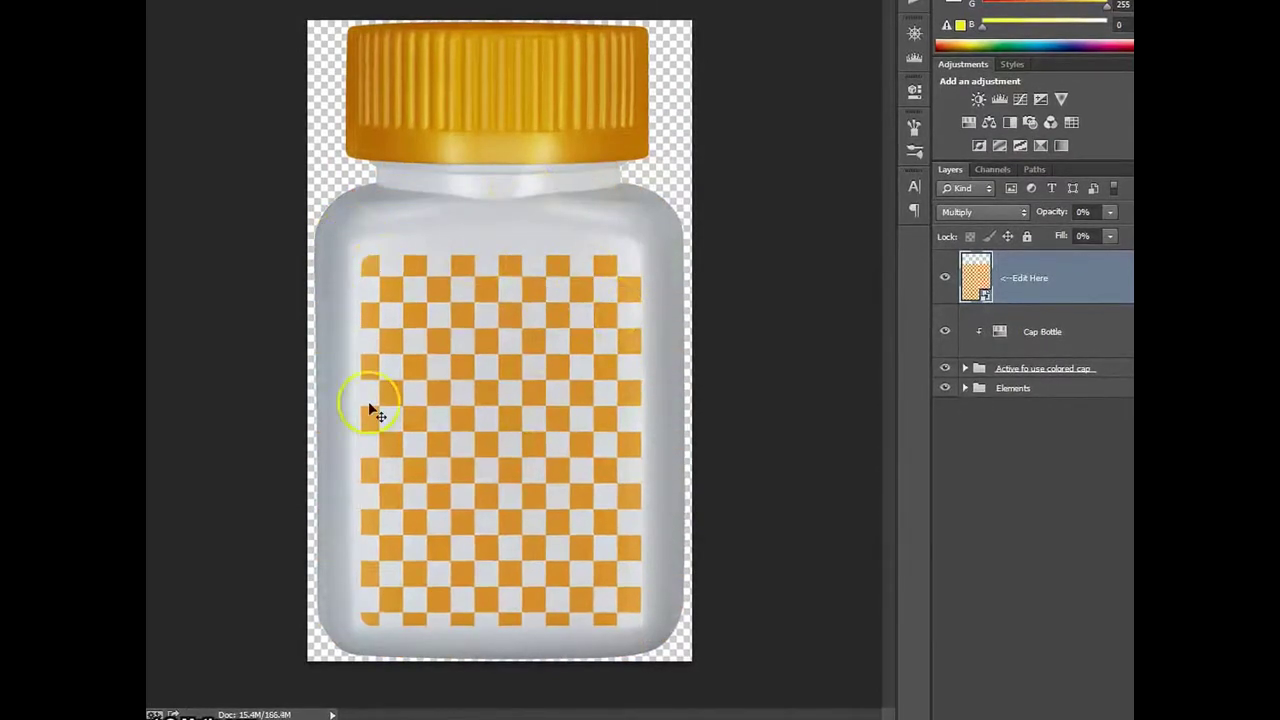
Reopen the bottle's label contents, and in the label document show the Demo Label layer and hide Up part
double_click(975, 280)
left_click(634, 229)
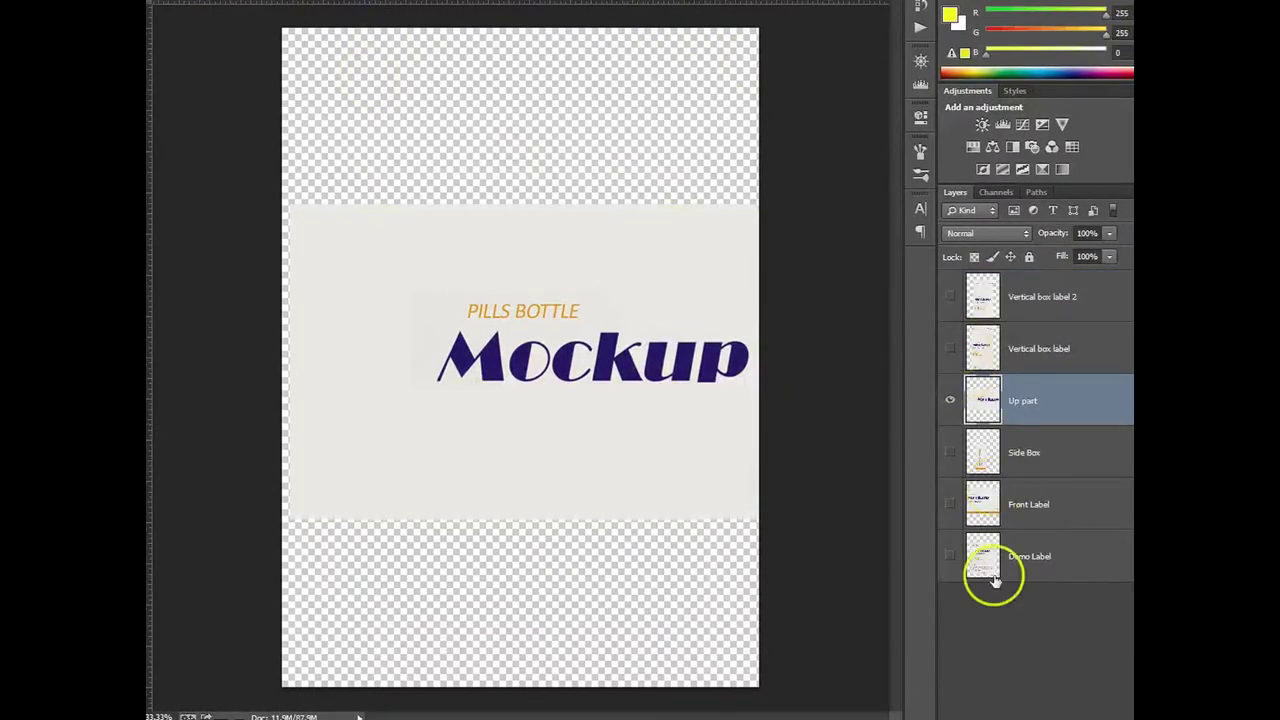
left_click(1029, 556)
left_click(949, 556)
left_click(949, 400)
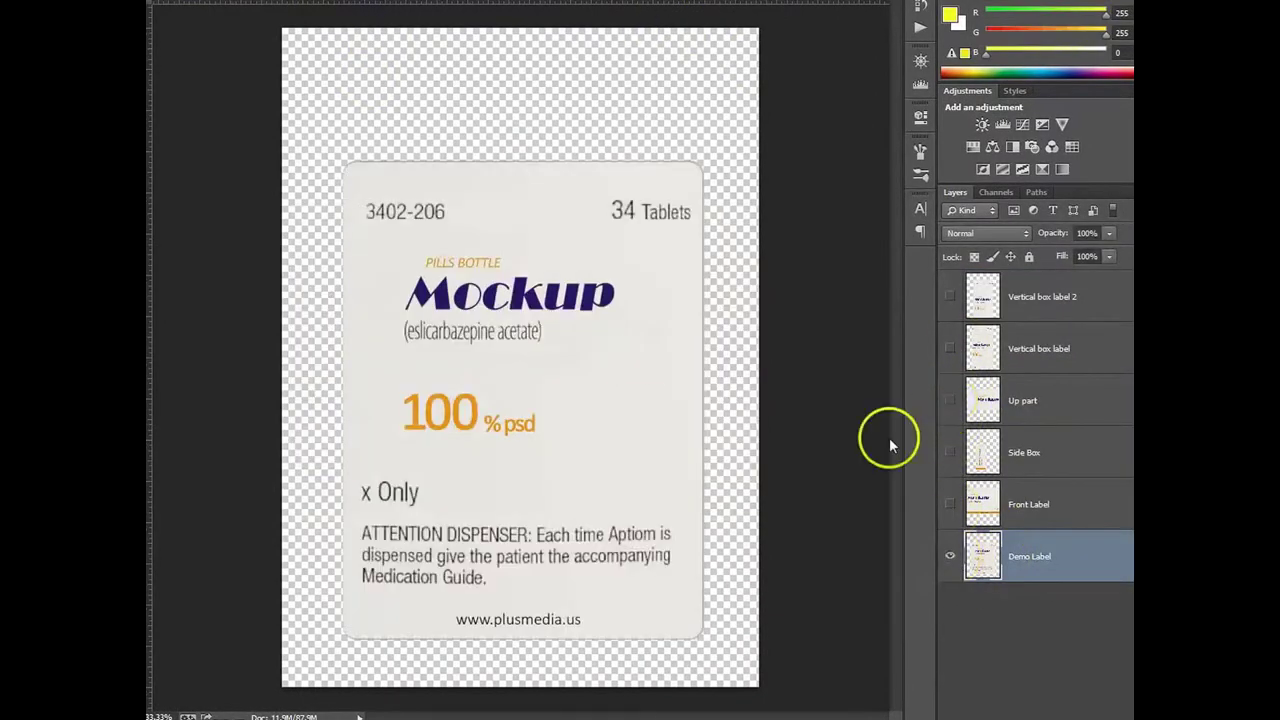
Place the Demo Label artwork over the checkered label in the bottle contents and move its layer above the Label group
left_click_drag(522, 269, 829, 3)
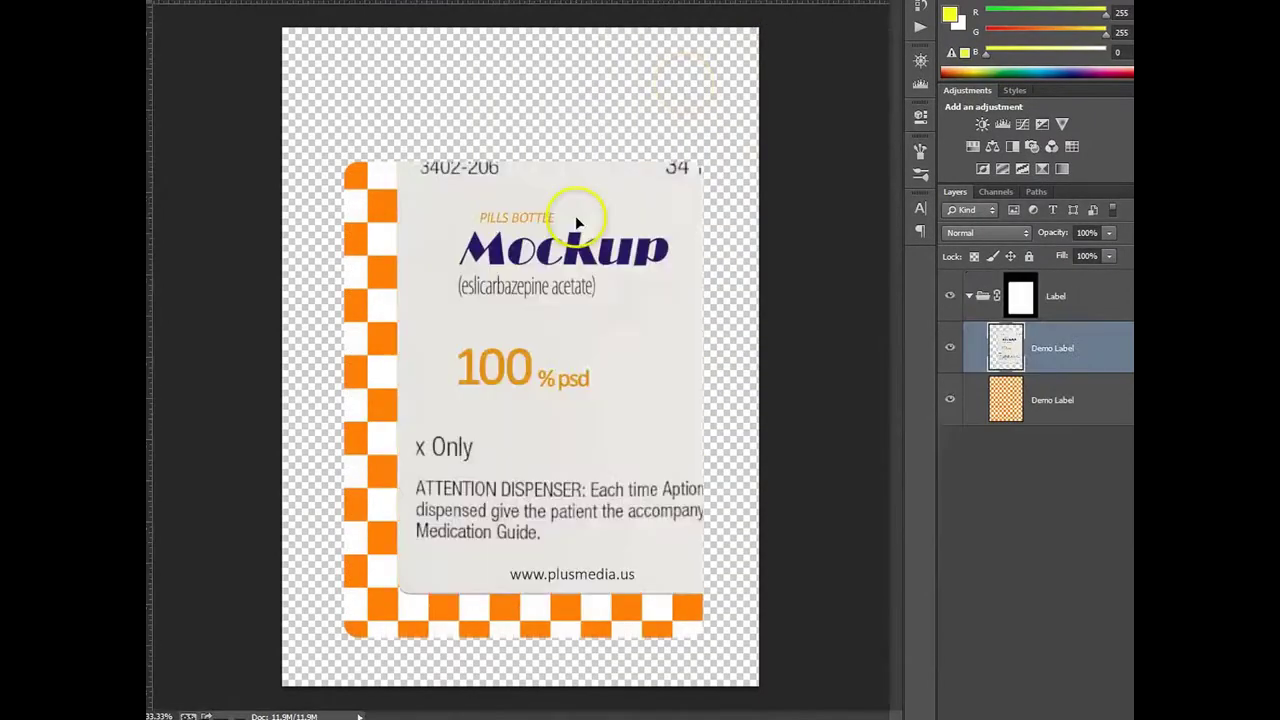
left_click_drag(571, 222, 519, 281)
left_click_drag(1043, 349, 1063, 278)
Nudge the placed Demo Label artwork up and slightly left until it covers the checkered rectangle
left_click(648, 335)
key("Up")
key("Up")
key("Up")
key("Up")
key("Up")
key("Up")
key("Up")
key("Up")
key("Up")
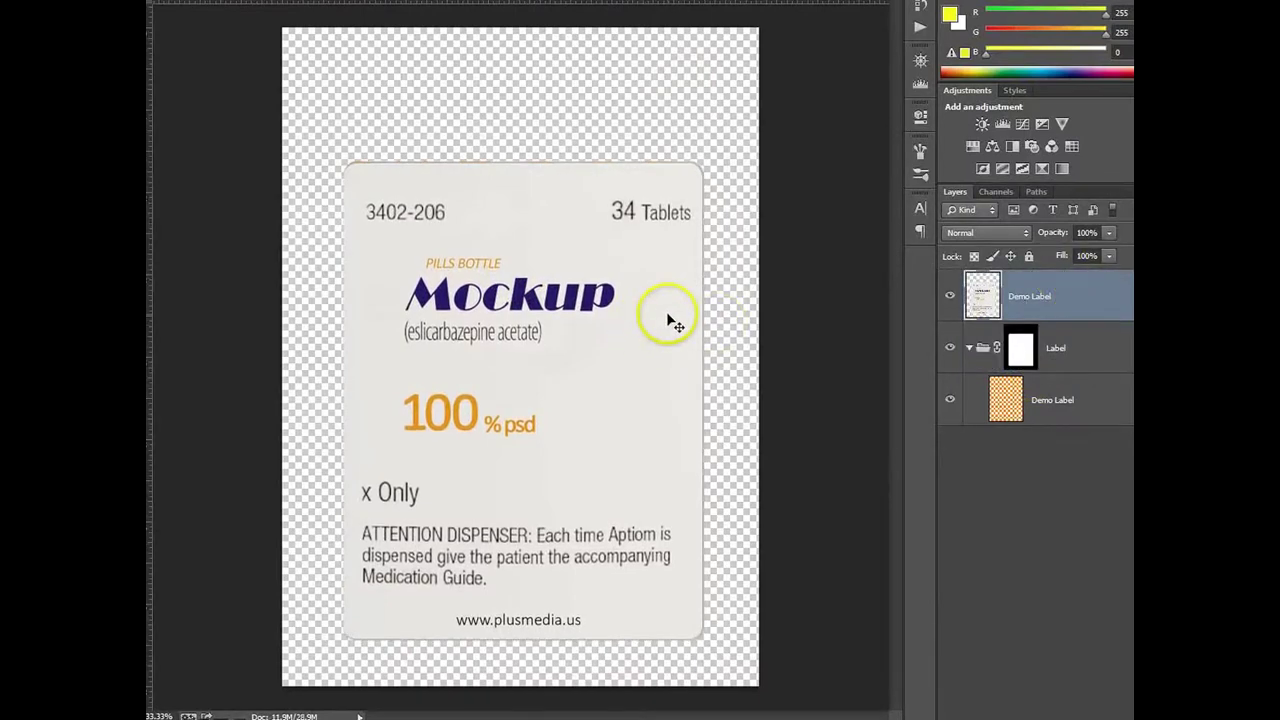
key("Left")
key("Left")
key("Left")
Delete the Label group's layer mask, and remove the group together with its checkered Demo Label layer
left_click(1100, 344)
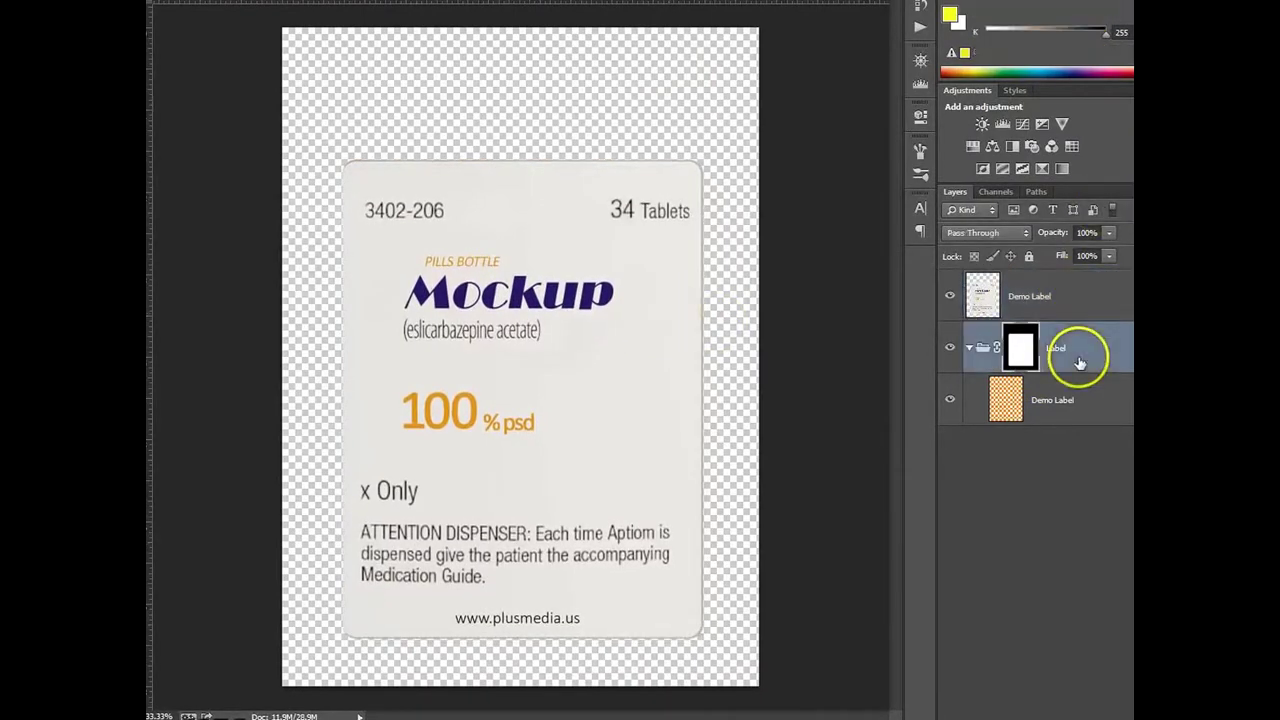
left_click(1118, 710)
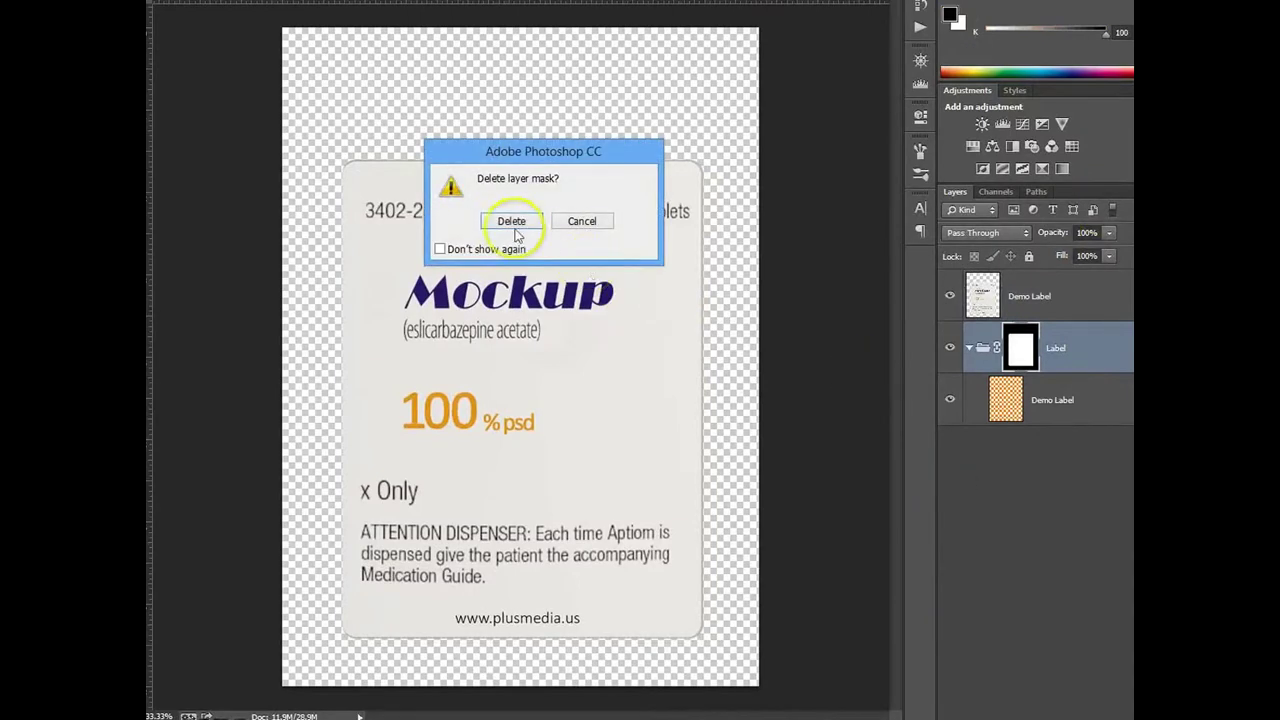
left_click(512, 220)
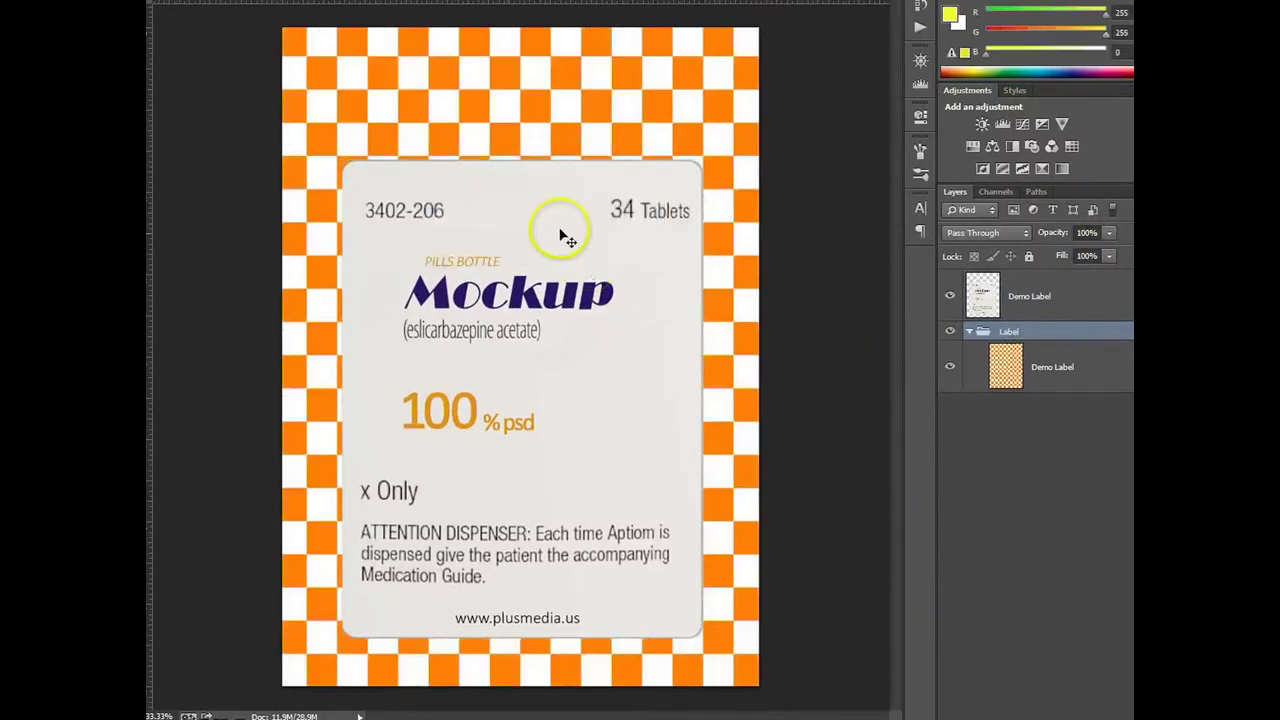
left_click(1076, 380)
left_click(1064, 340)
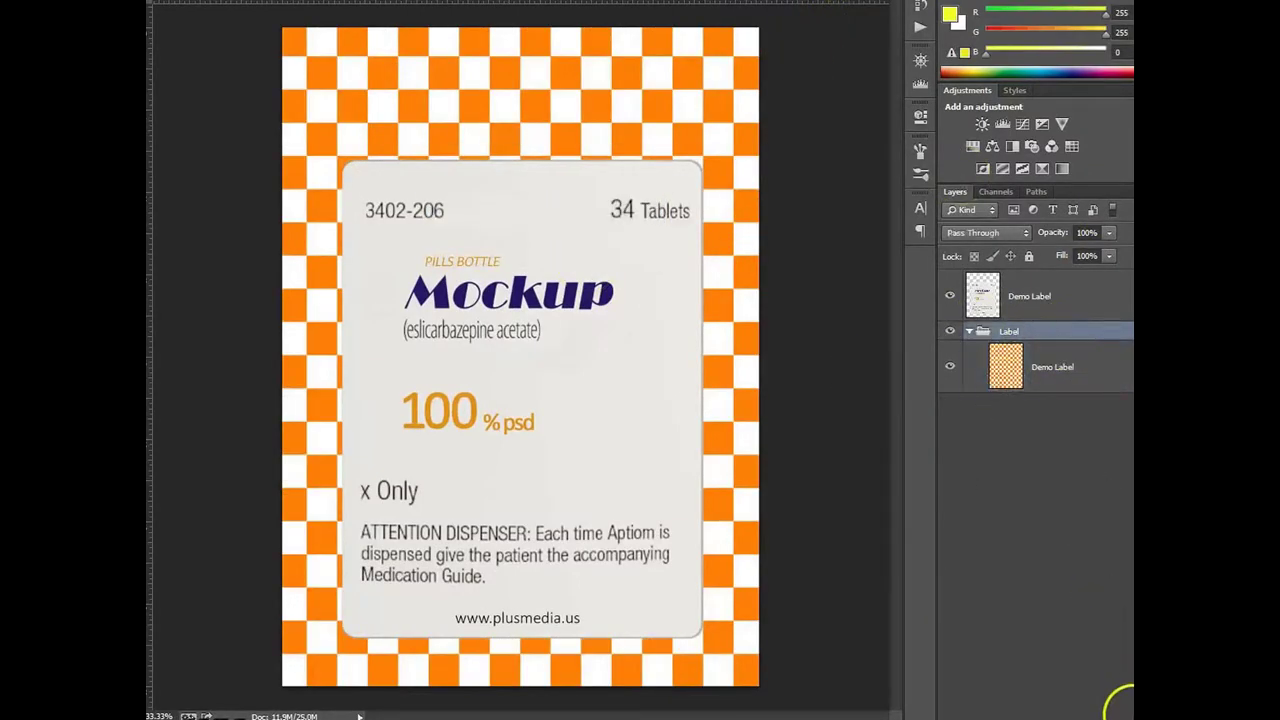
left_click(1118, 710)
left_click(558, 218)
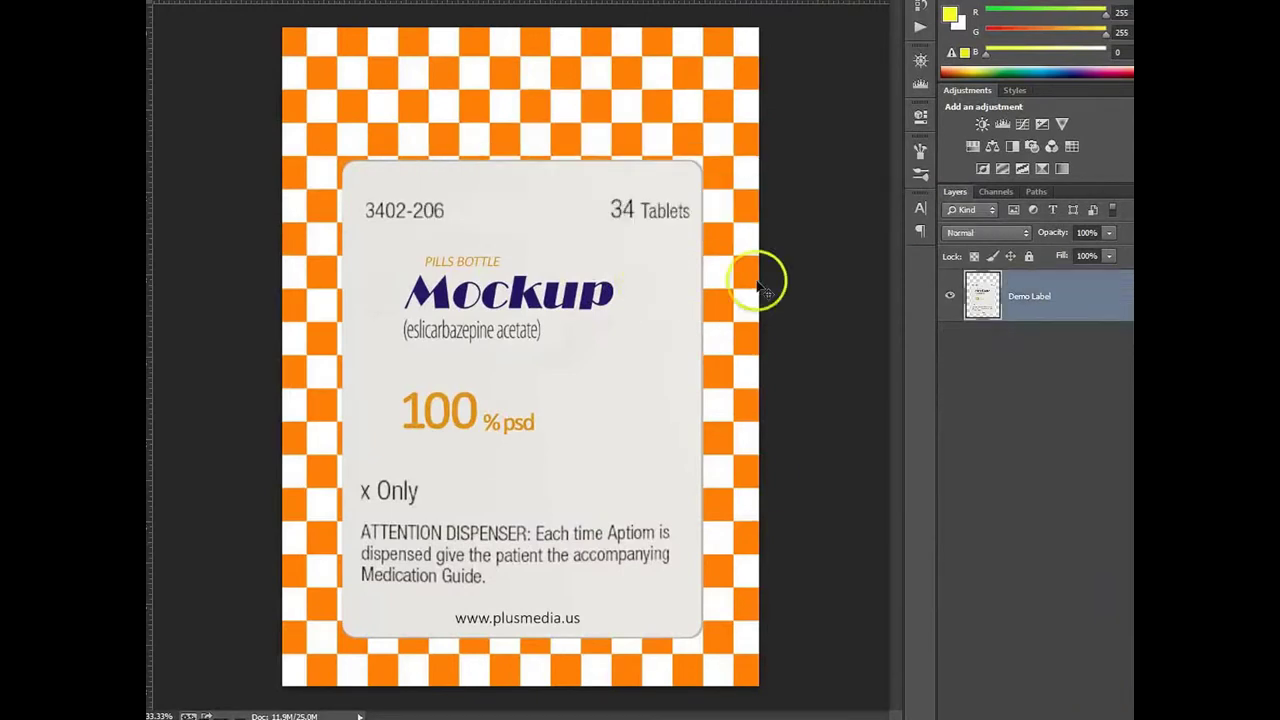
Save and close the bottle's label contents and the bottle contents, returning to the main mockup document
left_click(862, 2)
left_click(511, 218)
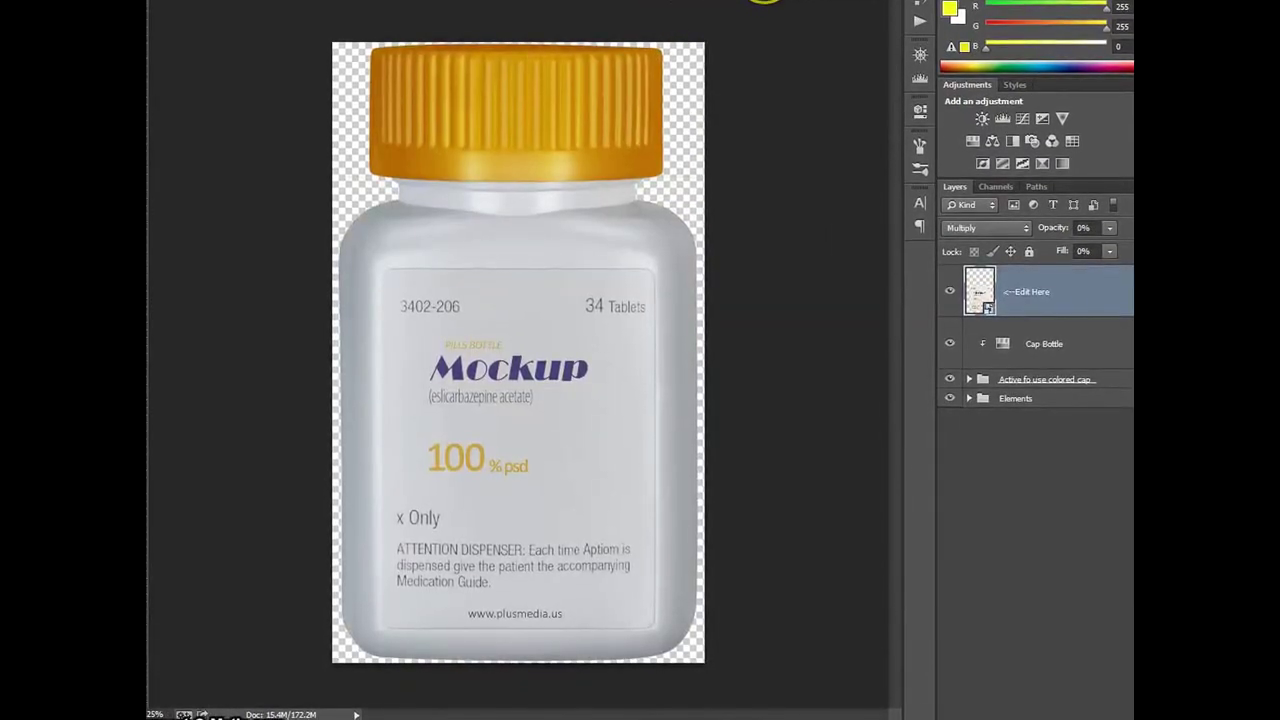
left_click(764, 2)
left_click(527, 219)
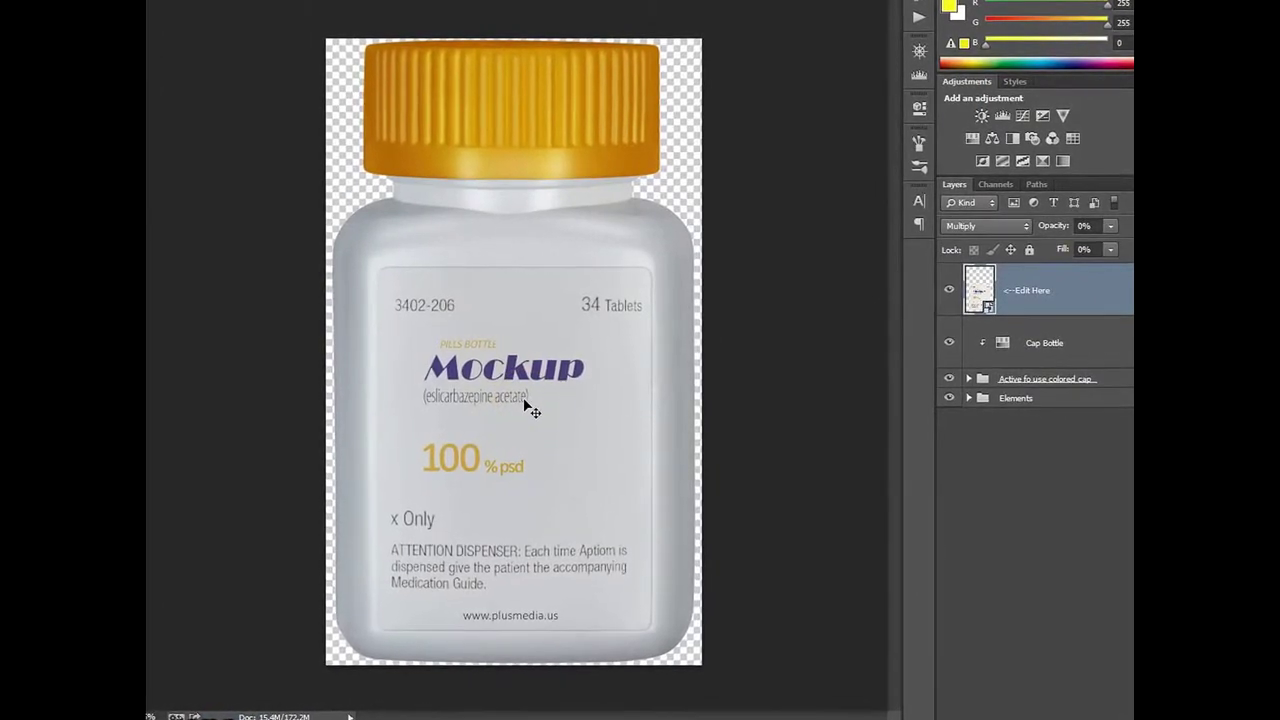
left_click(623, 355)
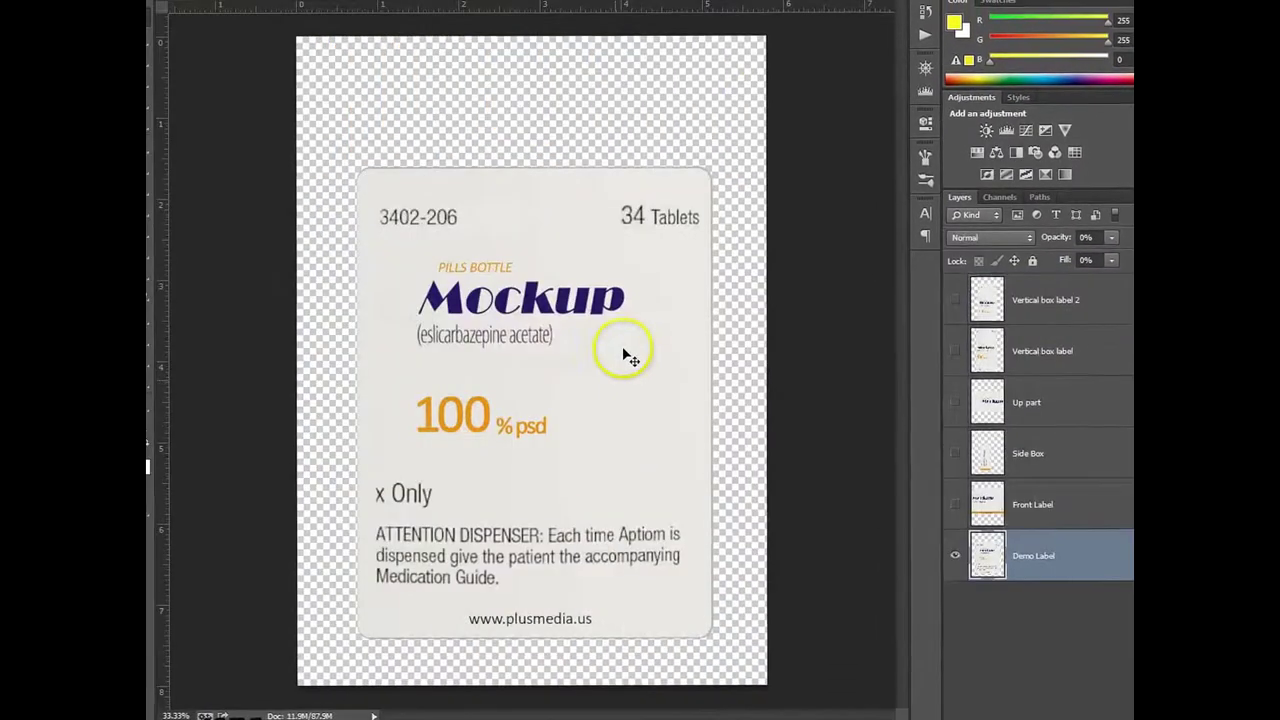
left_click(443, 5)
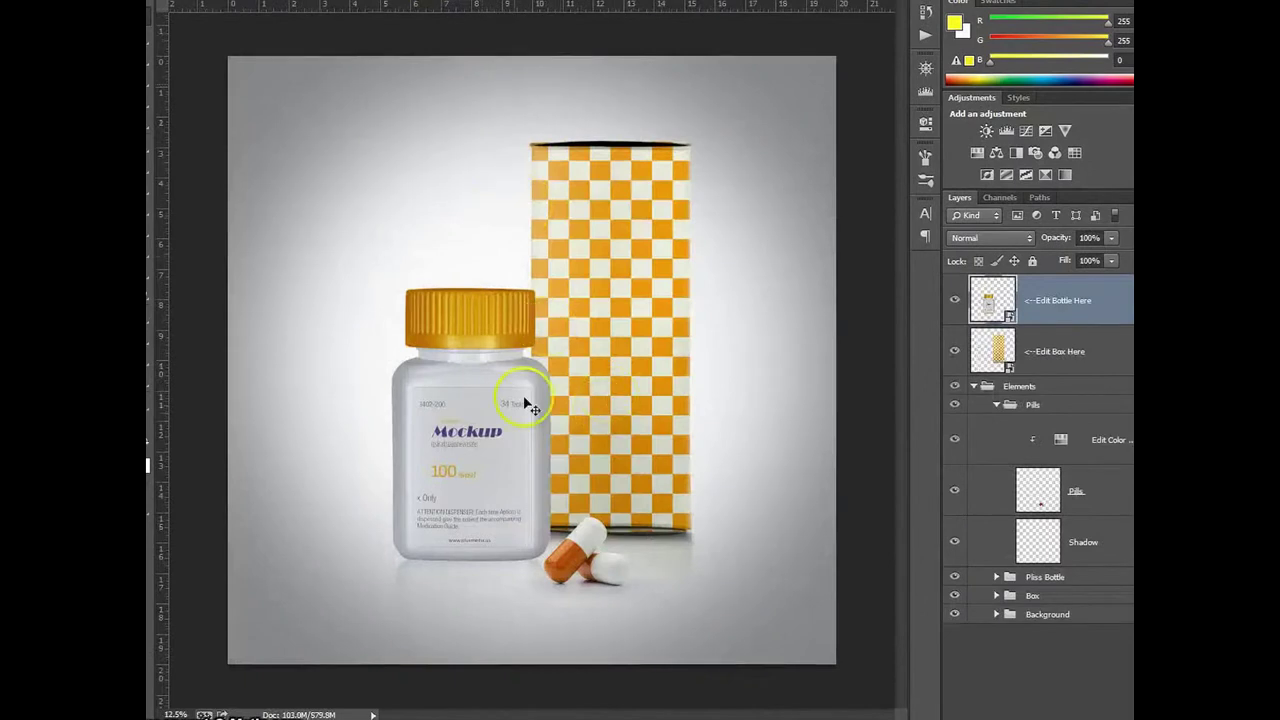
Open the contents of the Edit Box Here smart object and of the Edit Label smart object inside it
double_click(998, 348)
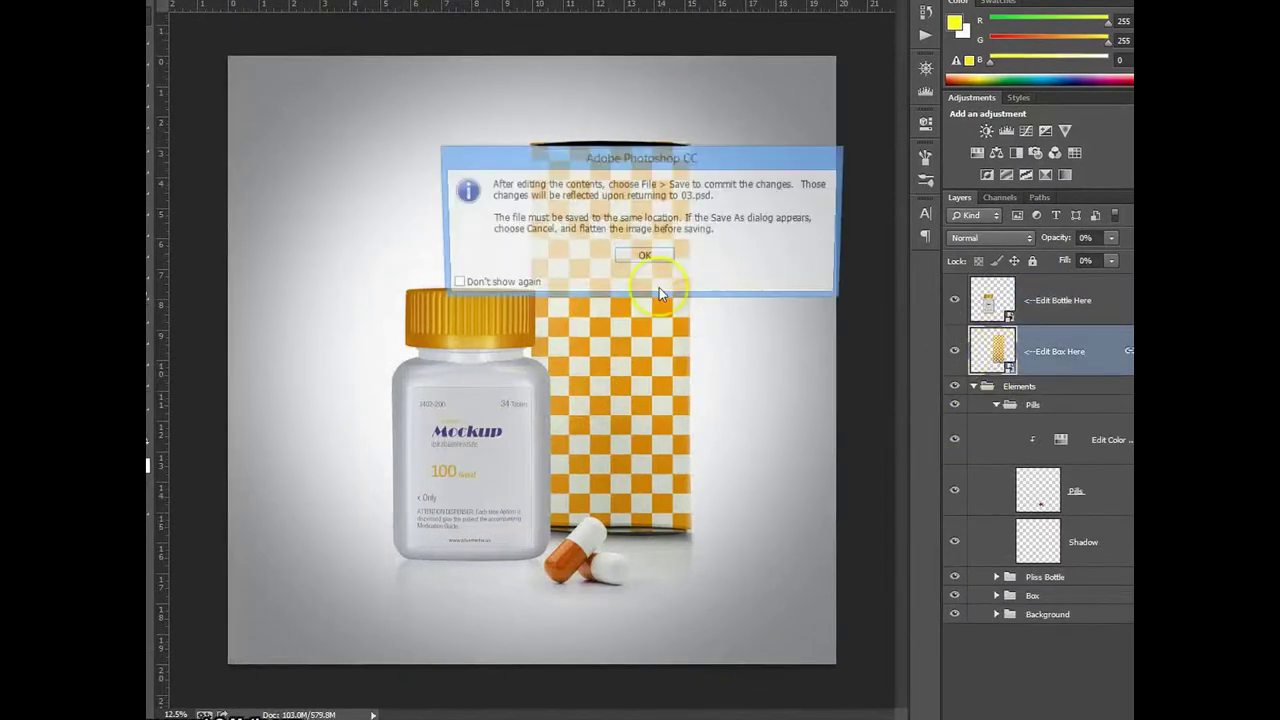
left_click(653, 264)
left_click(306, 5)
left_click(998, 296)
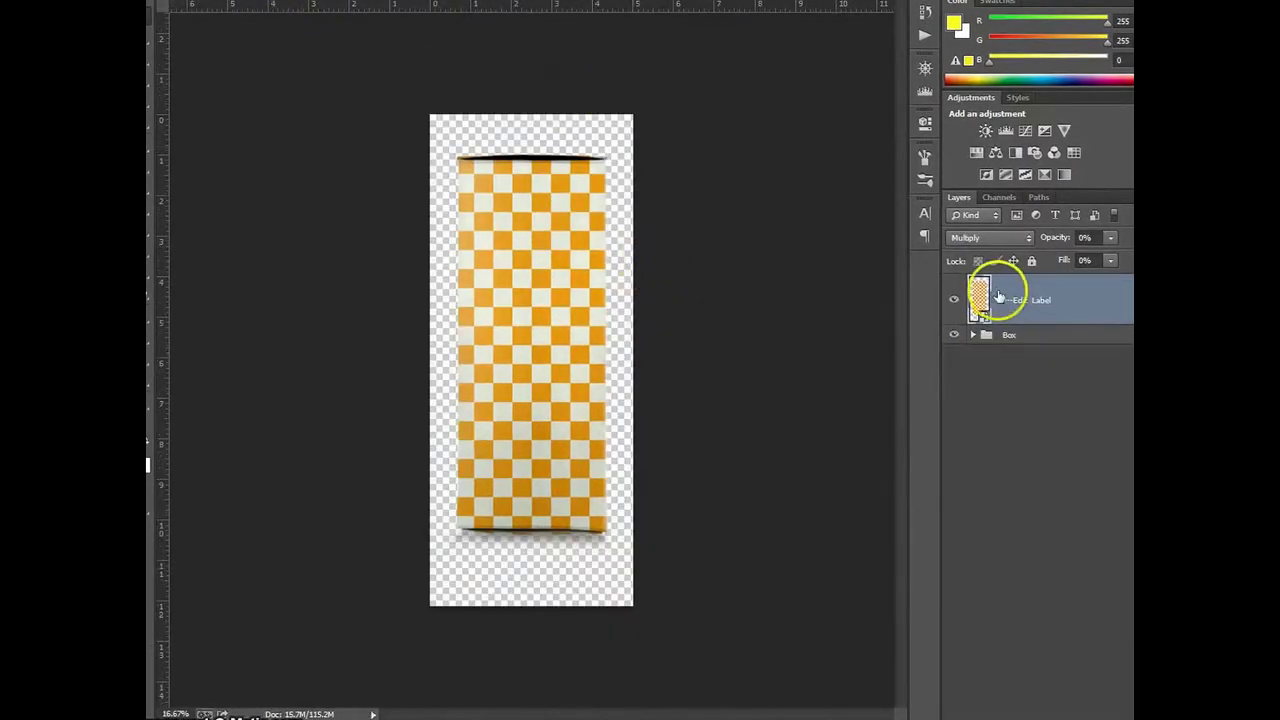
double_click(980, 295)
left_click(654, 253)
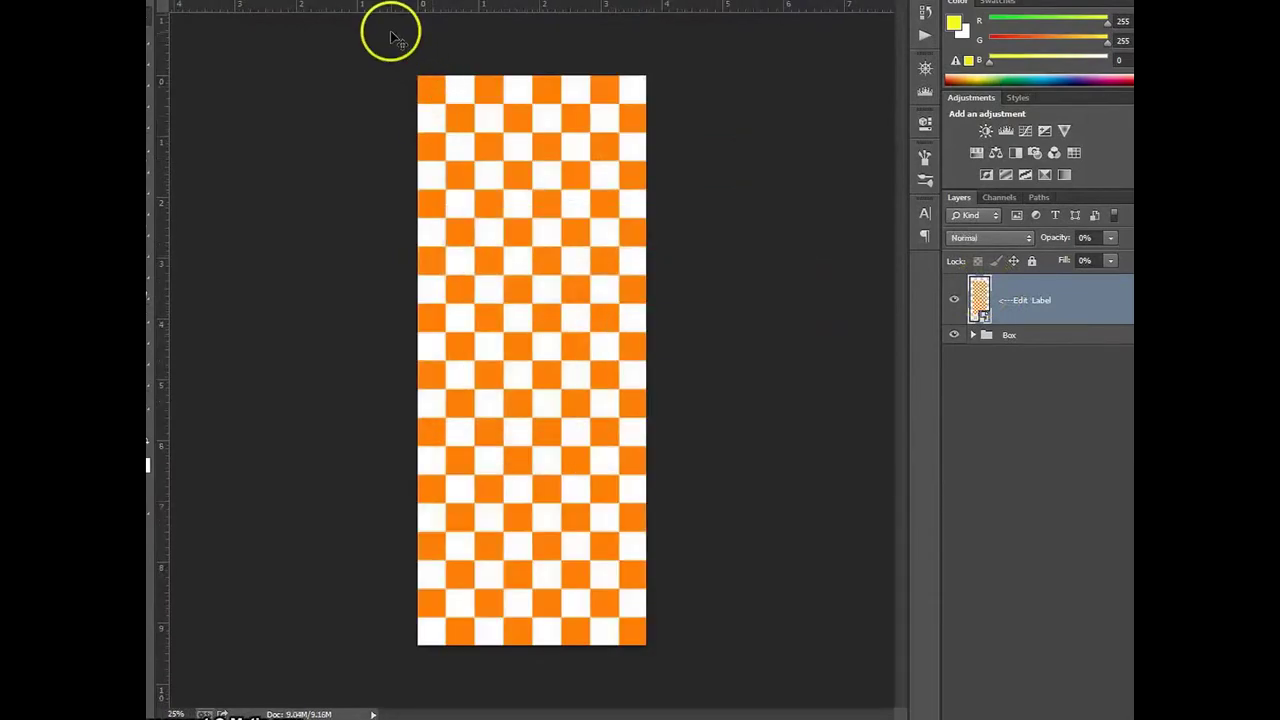
Show the Vertical box label layer in the label document and place its artwork over the checkered box label contents
left_click(336, 4)
left_click(296, 3)
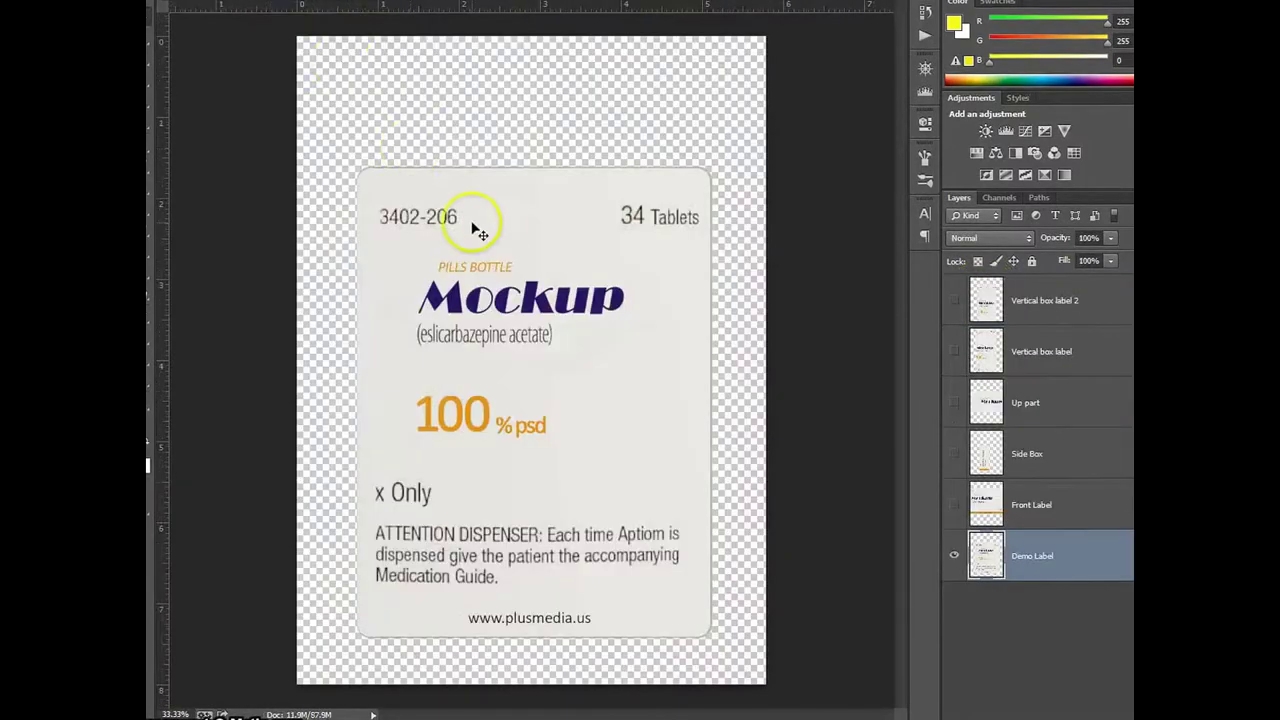
left_click(1040, 352)
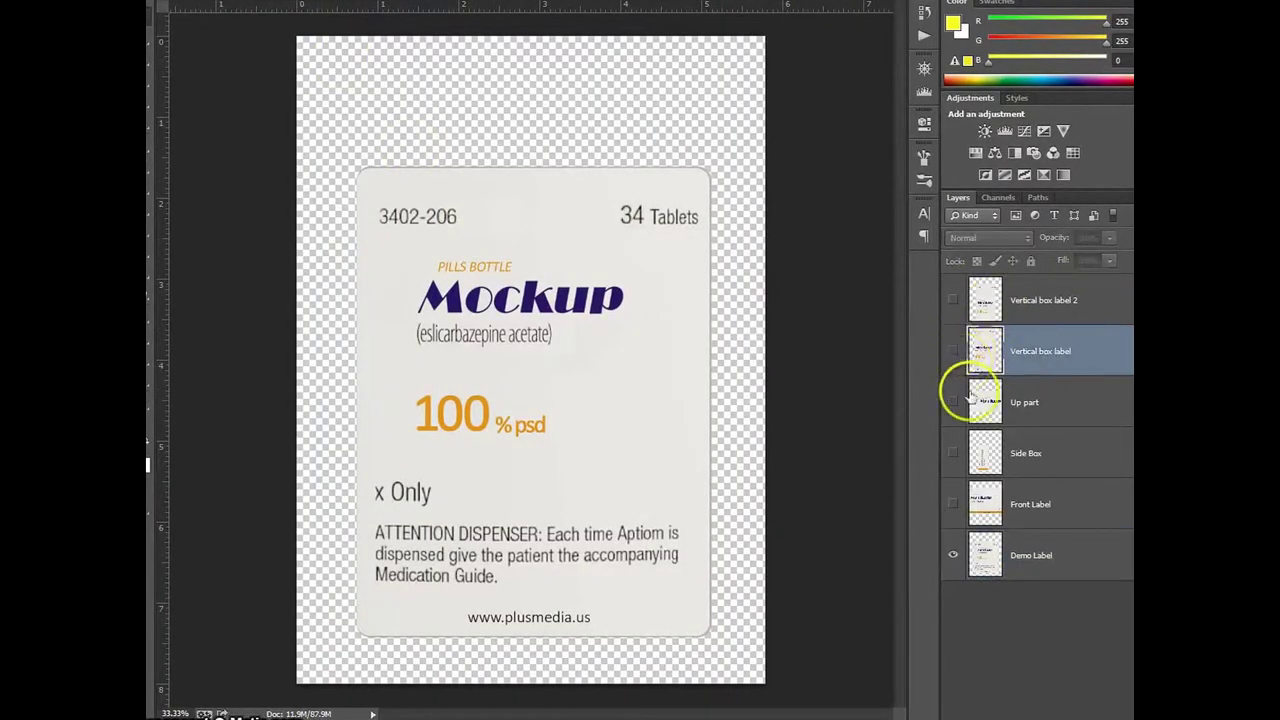
left_click(952, 351)
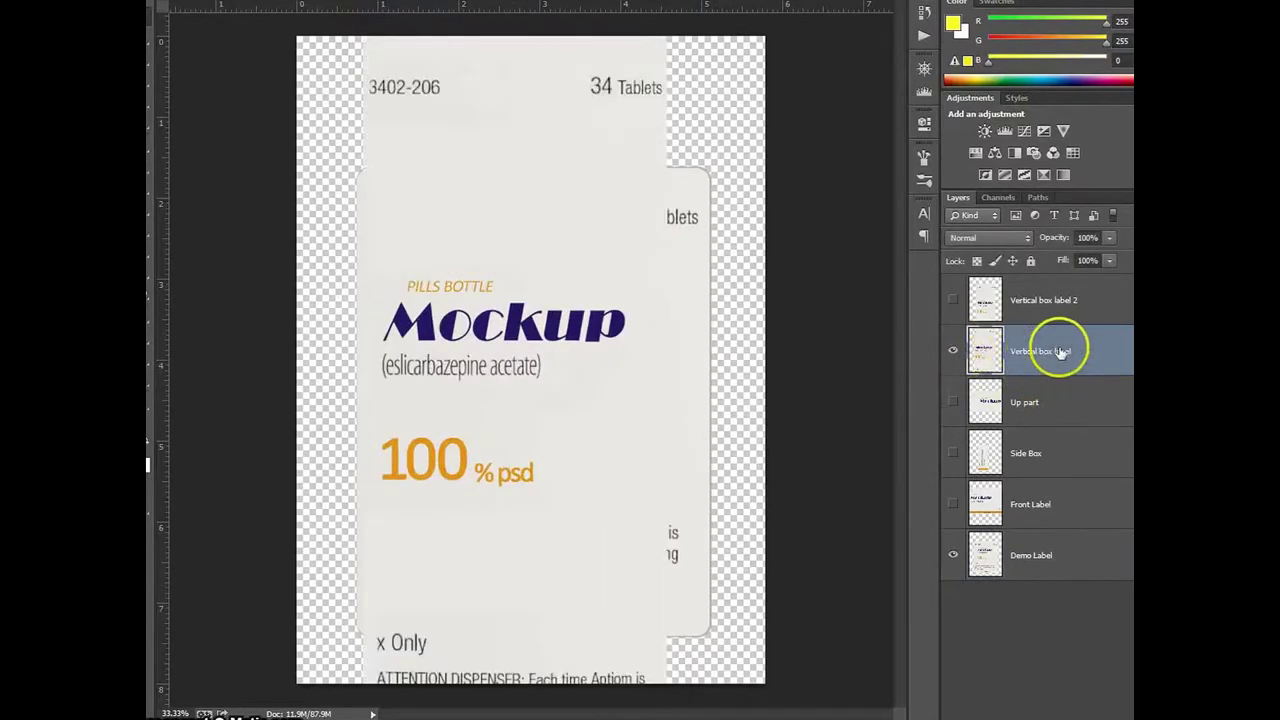
mouse_move(570, 200)
left_mouse_down()
mouse_move(766, 23)
mouse_move(766, 6)
mouse_move(766, 23)
mouse_move(551, 223)
mouse_move(574, 193)
left_mouse_up()
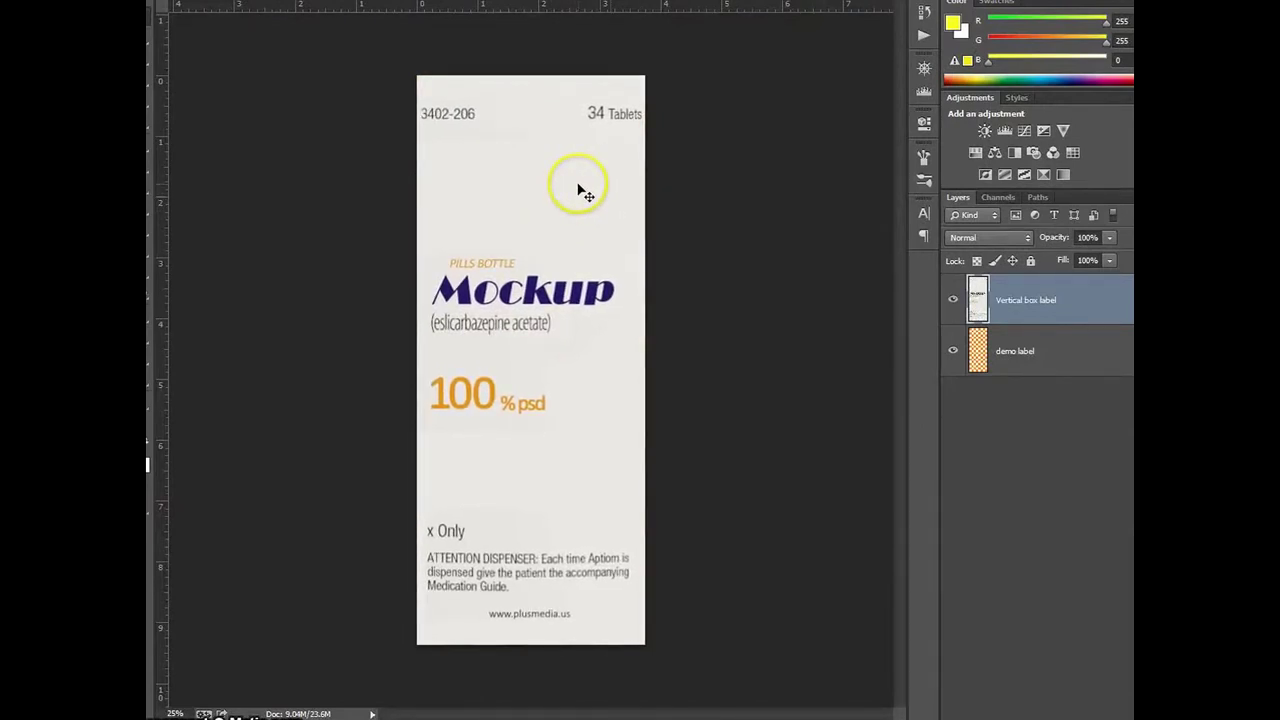
Delete the checkered demo label layer from the box label contents and apply a free transform to the Vertical box label artwork
left_click(1095, 364)
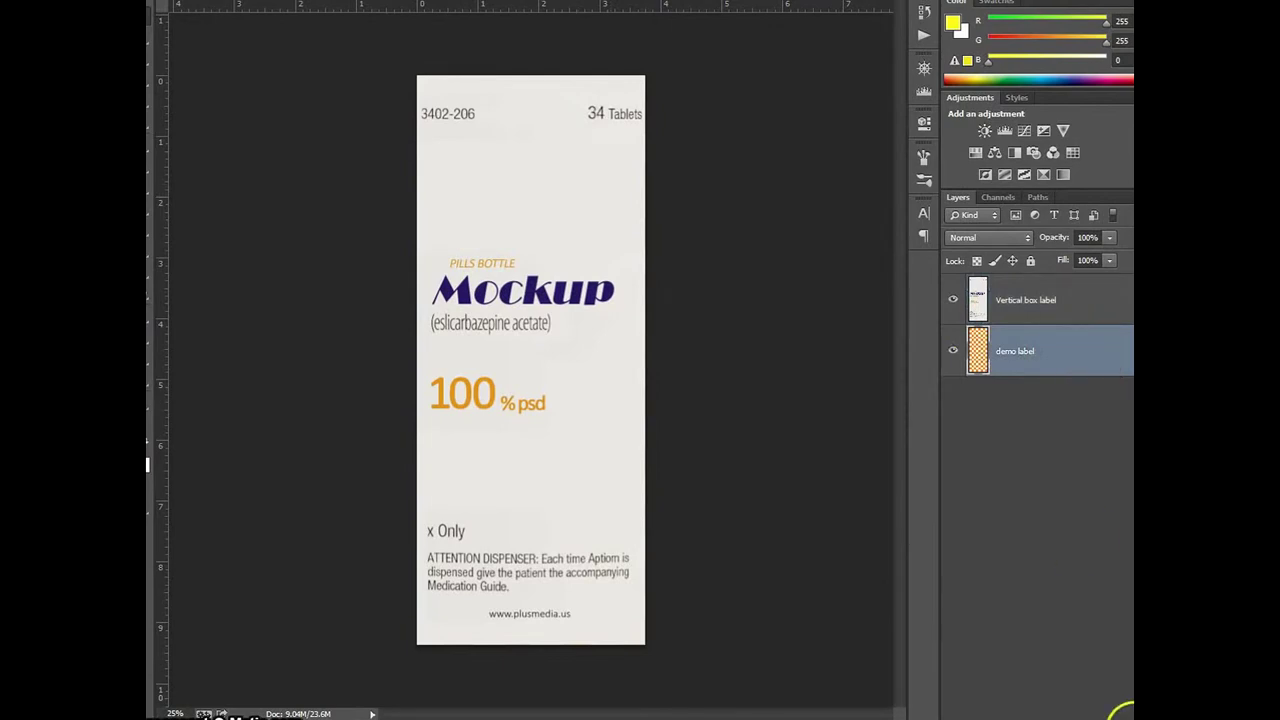
left_click(1120, 710)
left_click(520, 223)
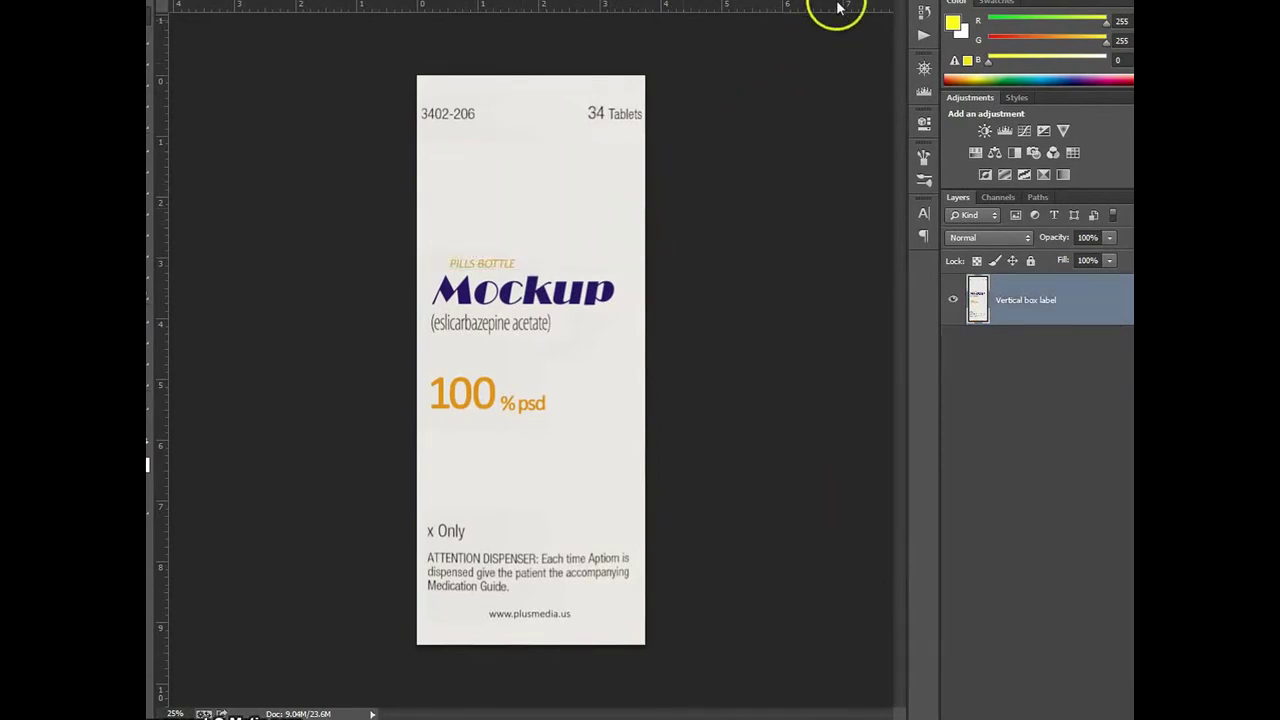
key("ctrl+t")
key("Return")
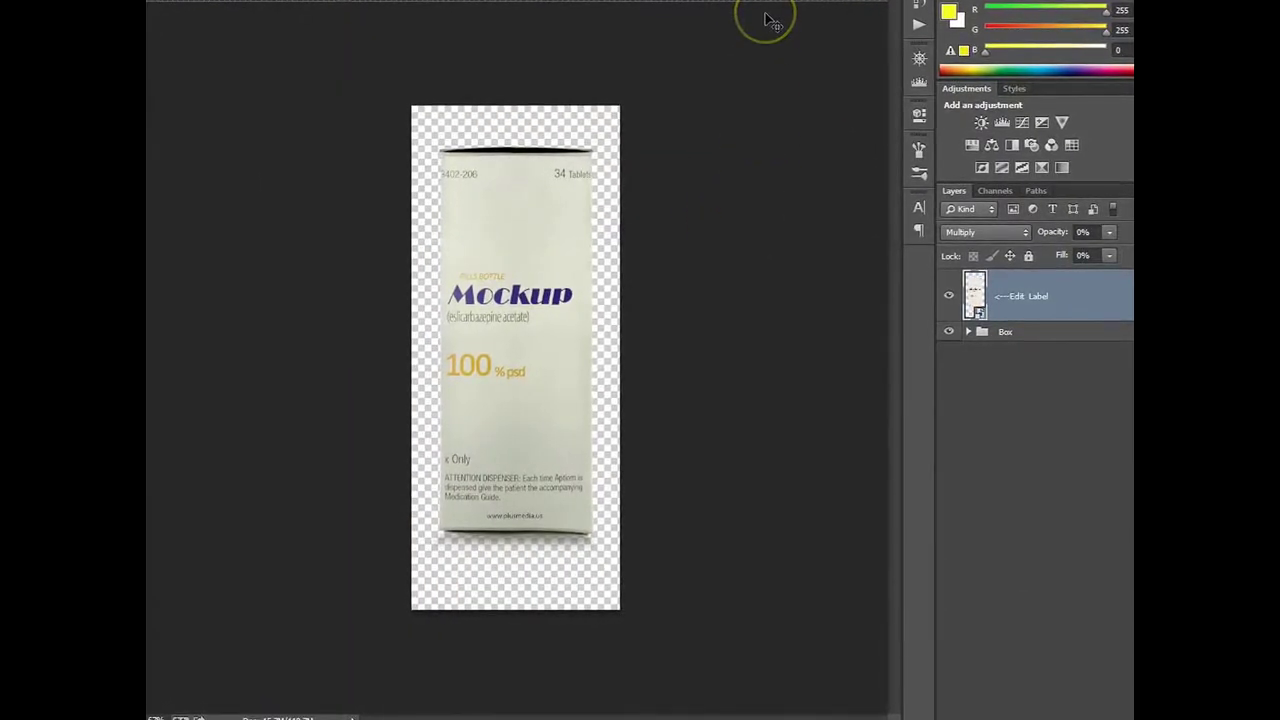
Save and close the box contents and the 03.psd mockup, leaving the label document open
left_click(842, 1)
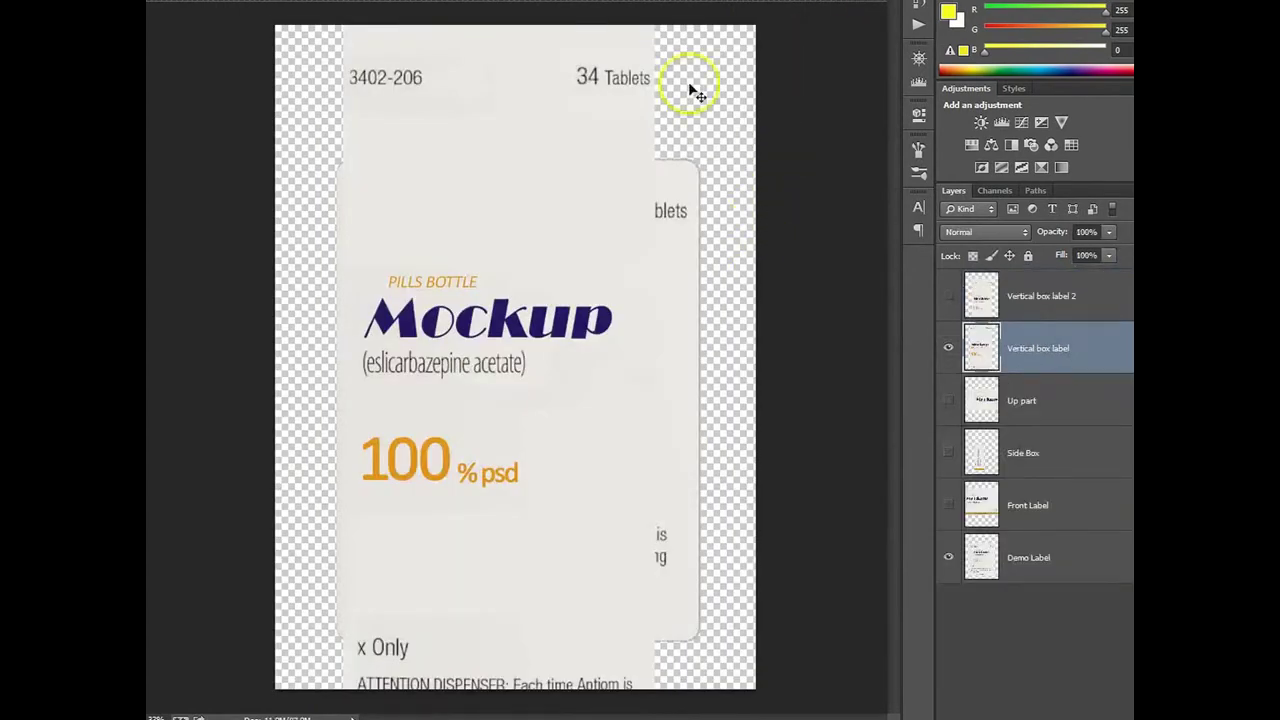
left_click(482, 3)
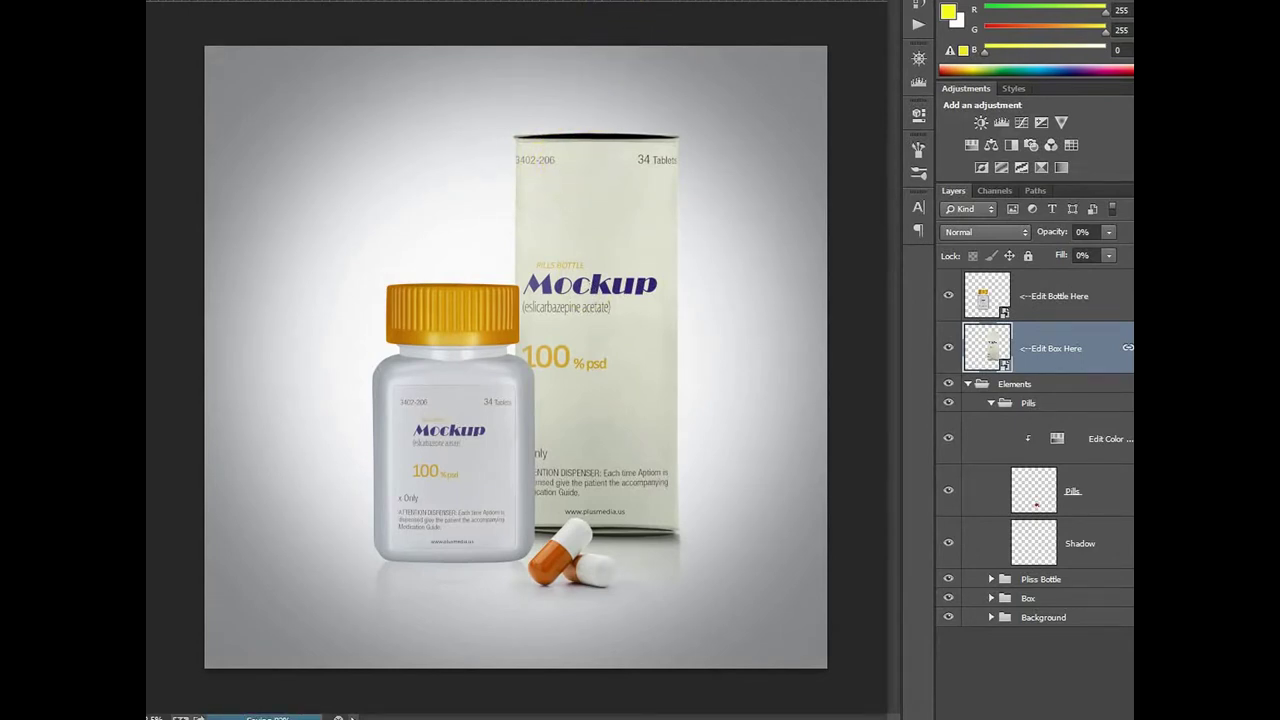
left_click(566, 218)
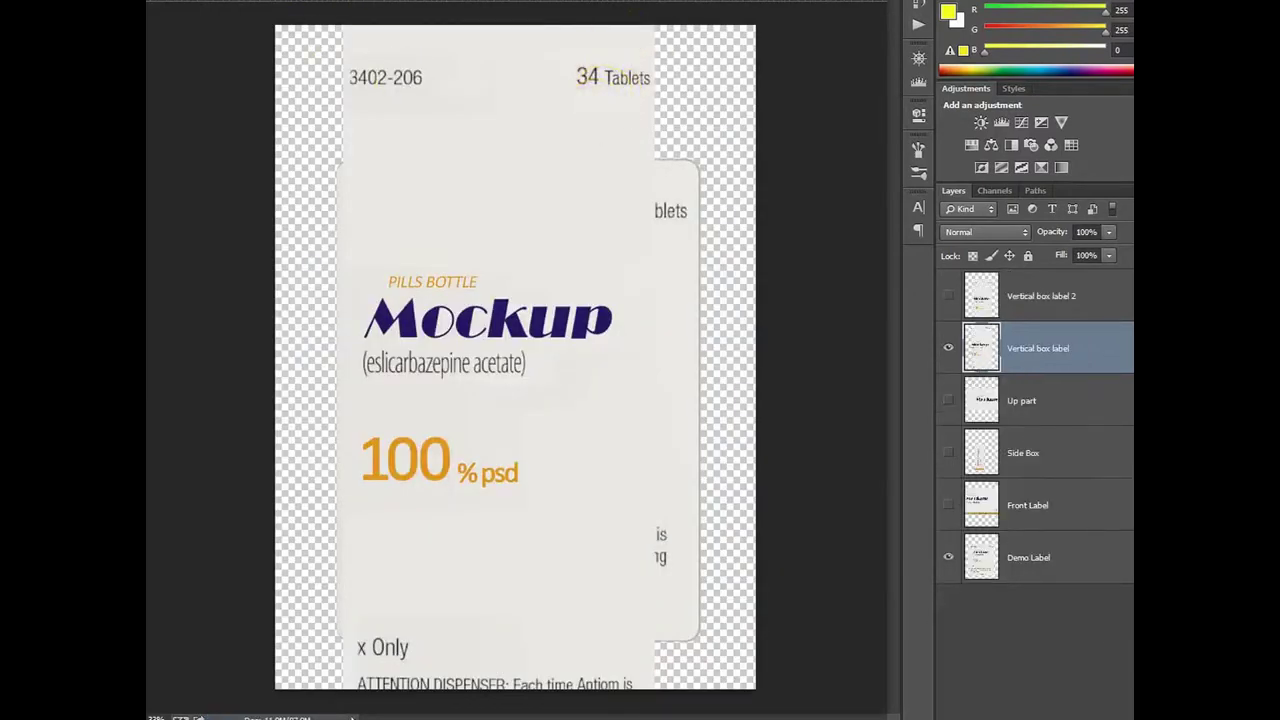
Open the 04.psd mockup file
left_click(160, 2)
left_click(180, 2)
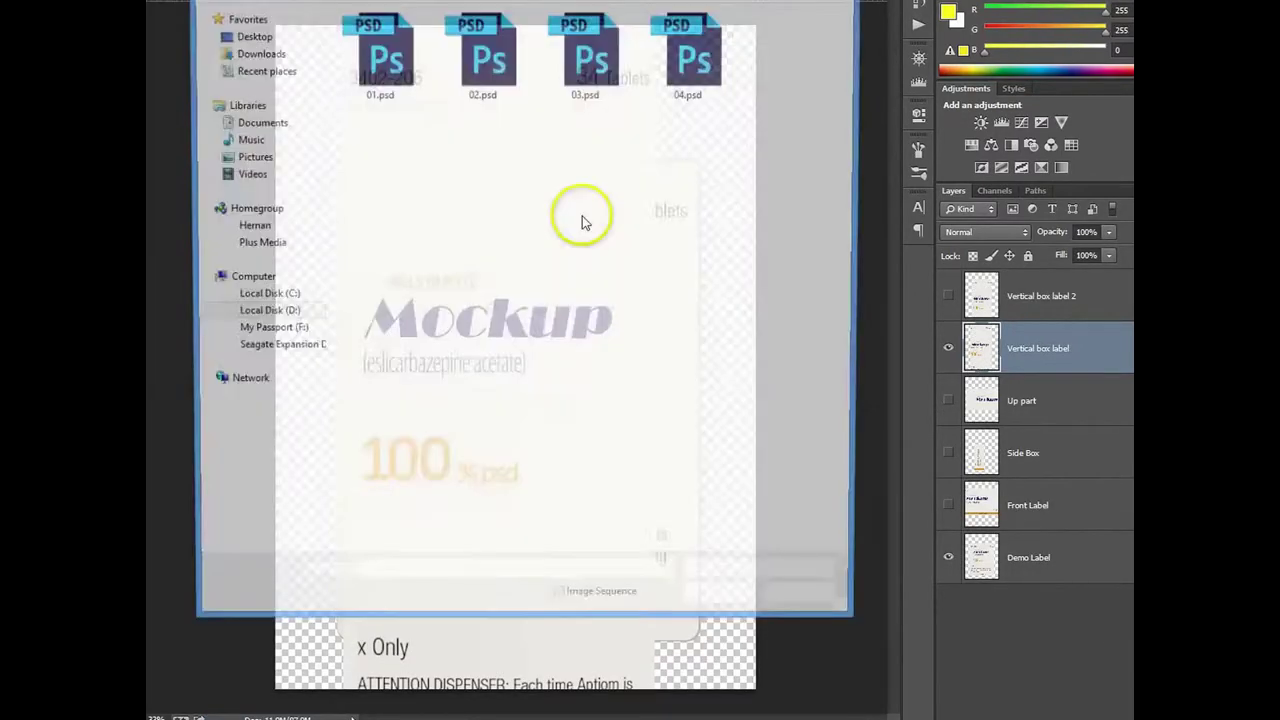
double_click(720, 62)
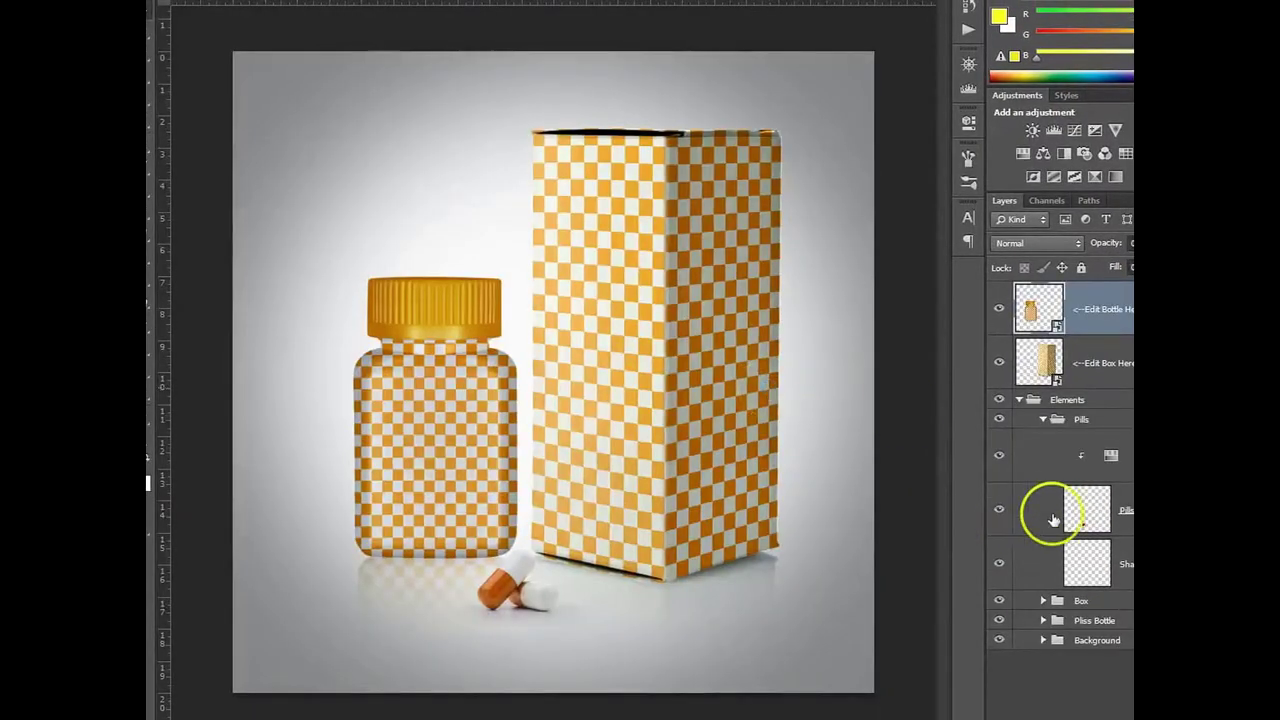
Open the contents of the Edit Bottle Here smart object and of the Edit Here label smart object inside it
double_click(1030, 312)
left_click(648, 252)
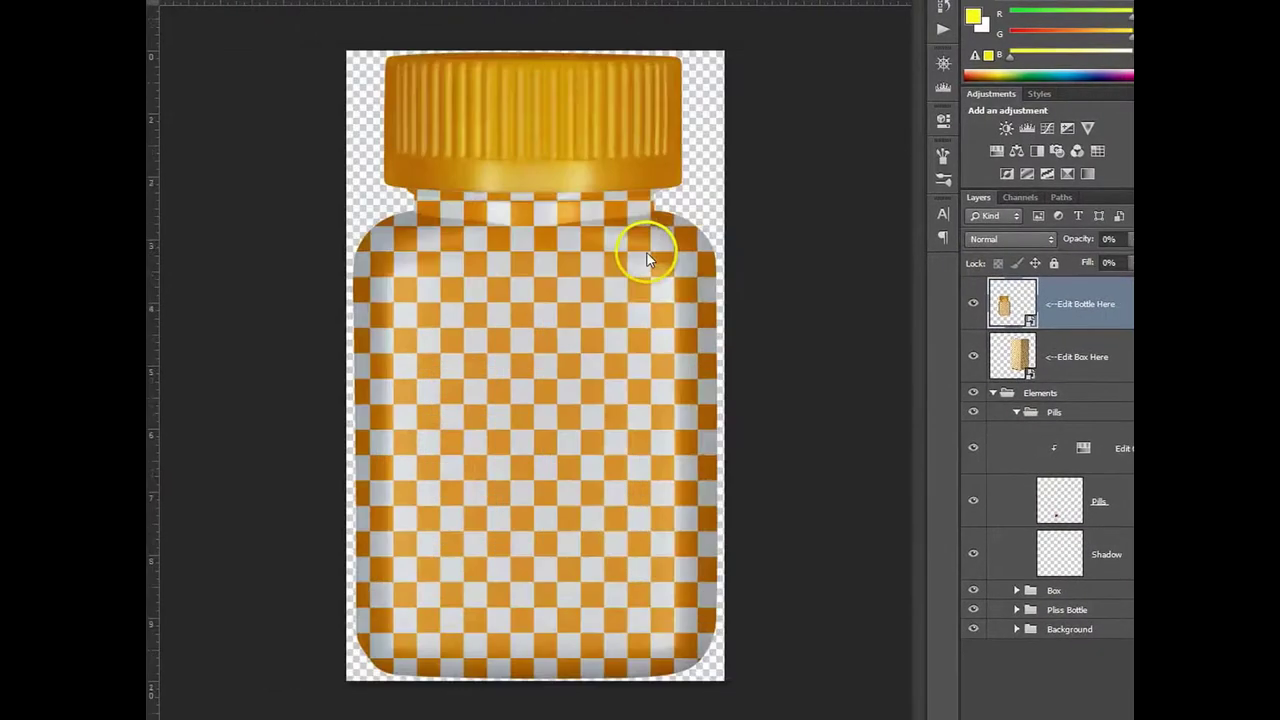
double_click(1000, 305)
double_click(984, 303)
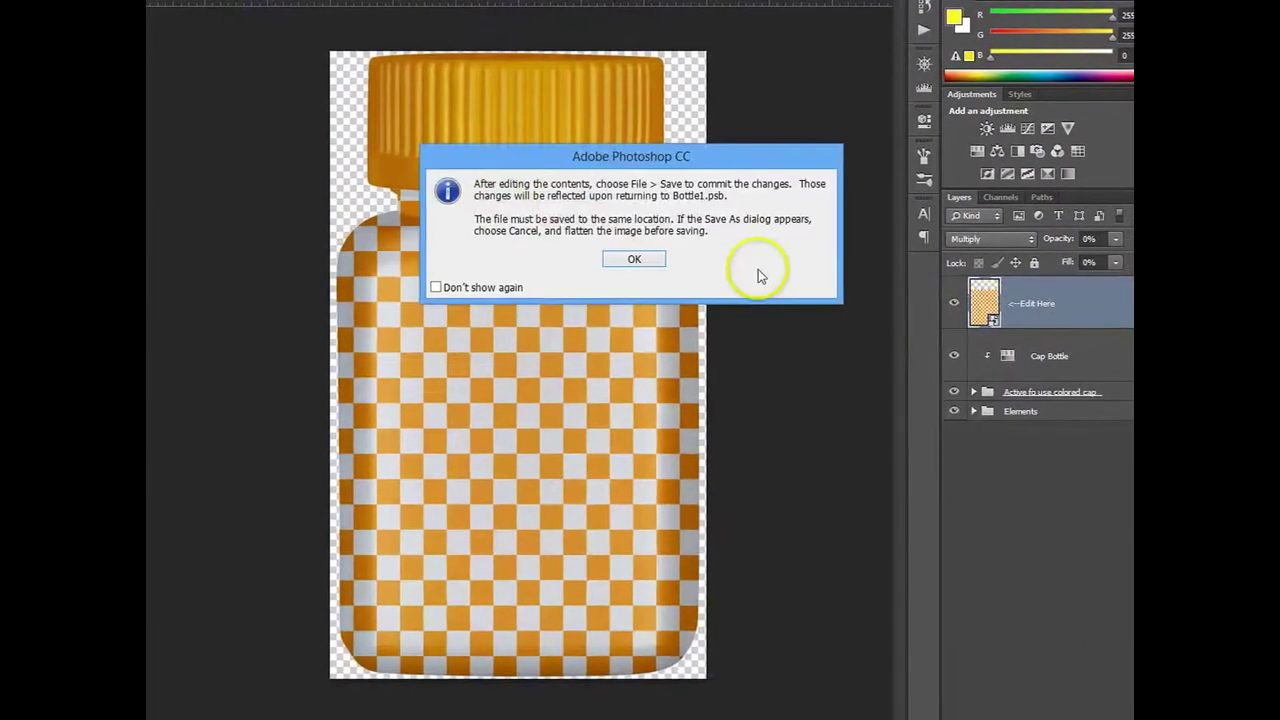
left_click(644, 258)
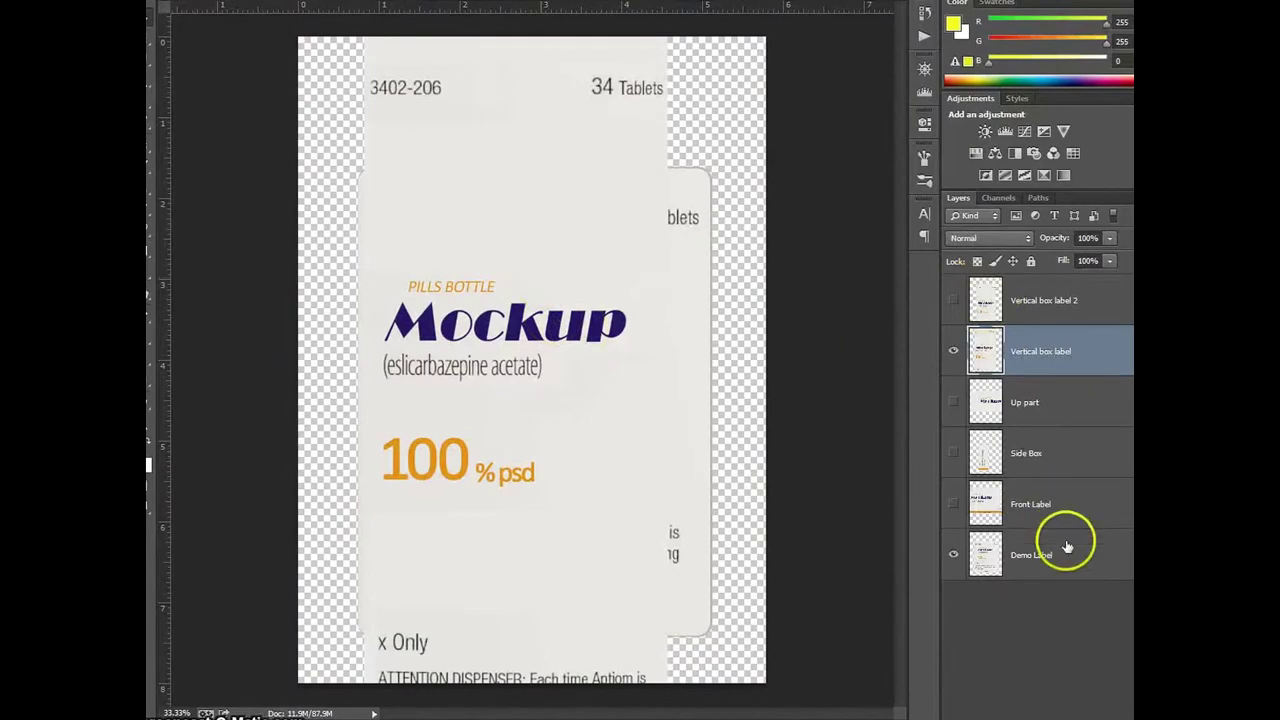
Place the Demo Label artwork from the label document into the bottle's label contents, aligned with the group mask's label area
left_click(1060, 550)
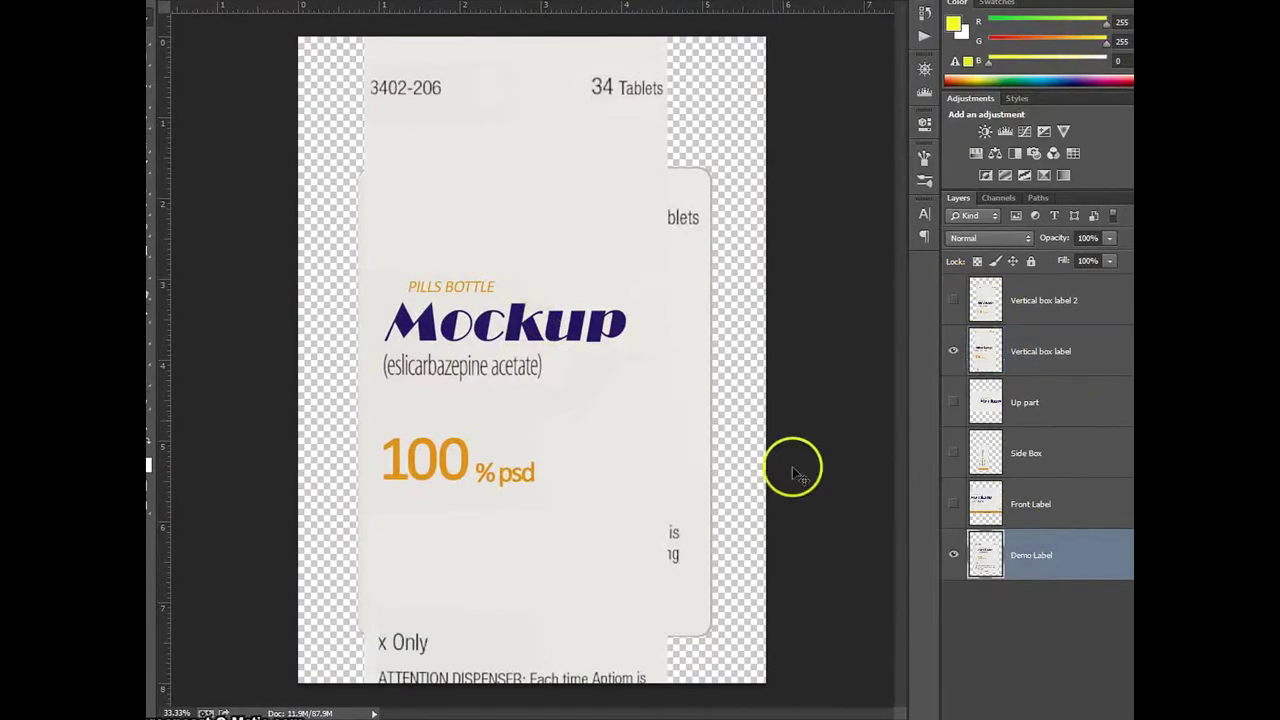
left_click_drag(772, 174, 623, 249)
left_click_drag(486, 412, 645, 284)
left_click(1008, 350, "ctrl")
key("ctrl+d")
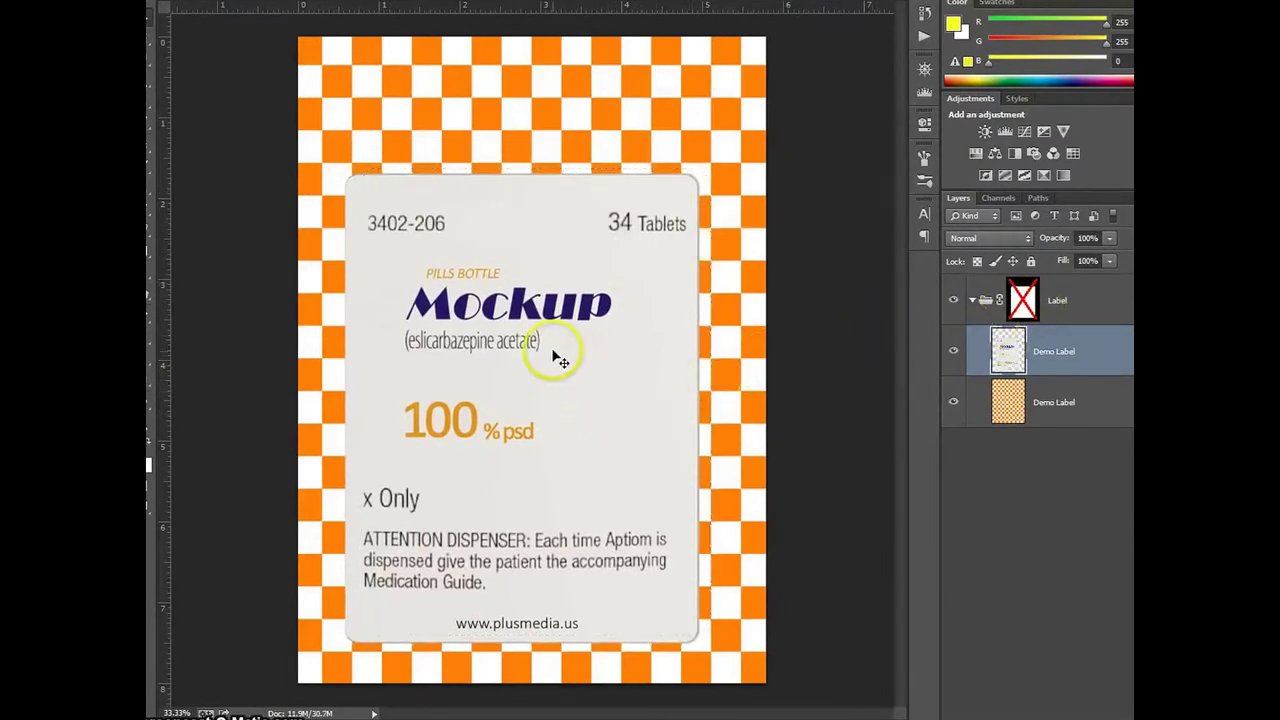
left_click_drag(551, 343, 565, 335)
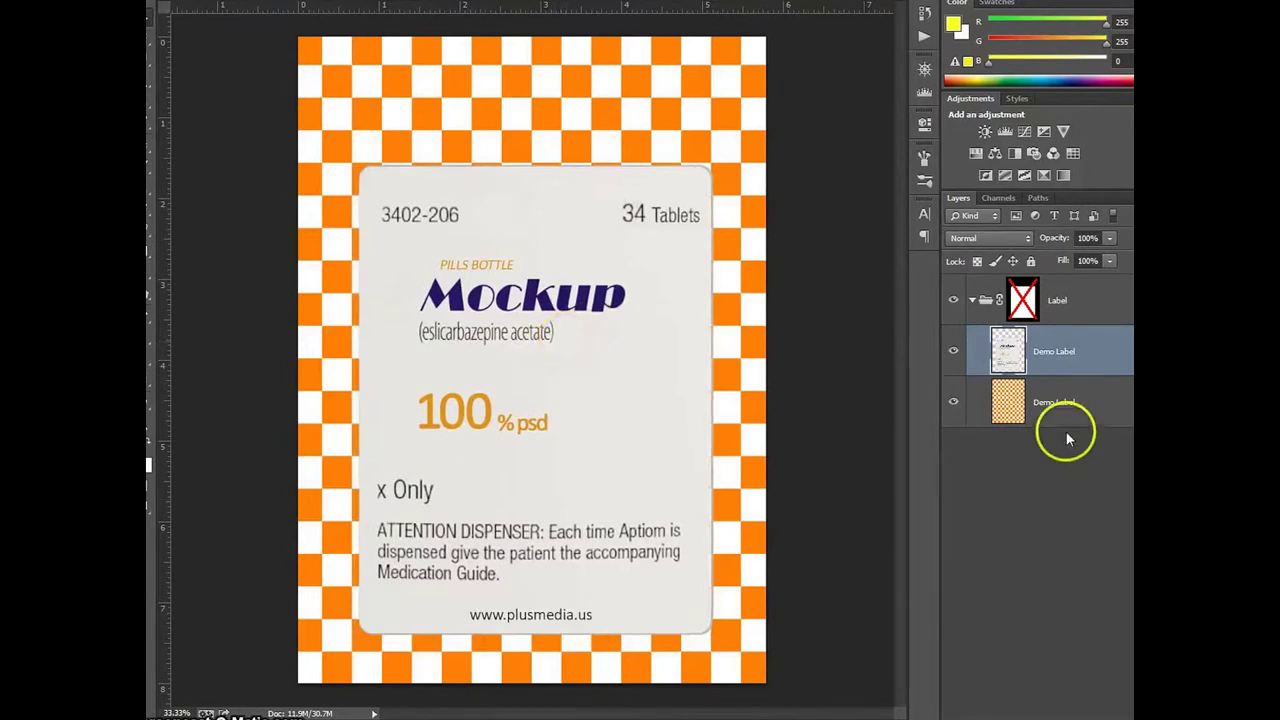
Move the placed Demo Label artwork layer above the Label group and enable the group's layer mask
left_click_drag(1054, 352, 1066, 277)
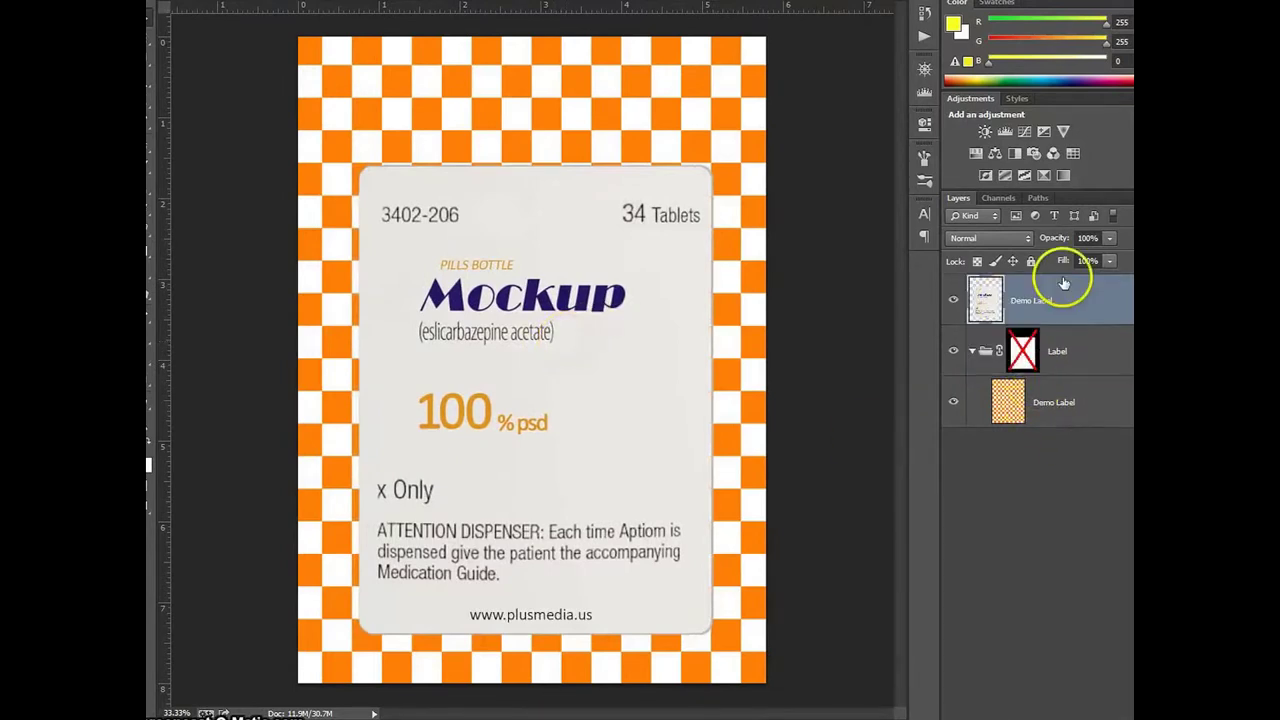
left_click(1020, 350, "shift")
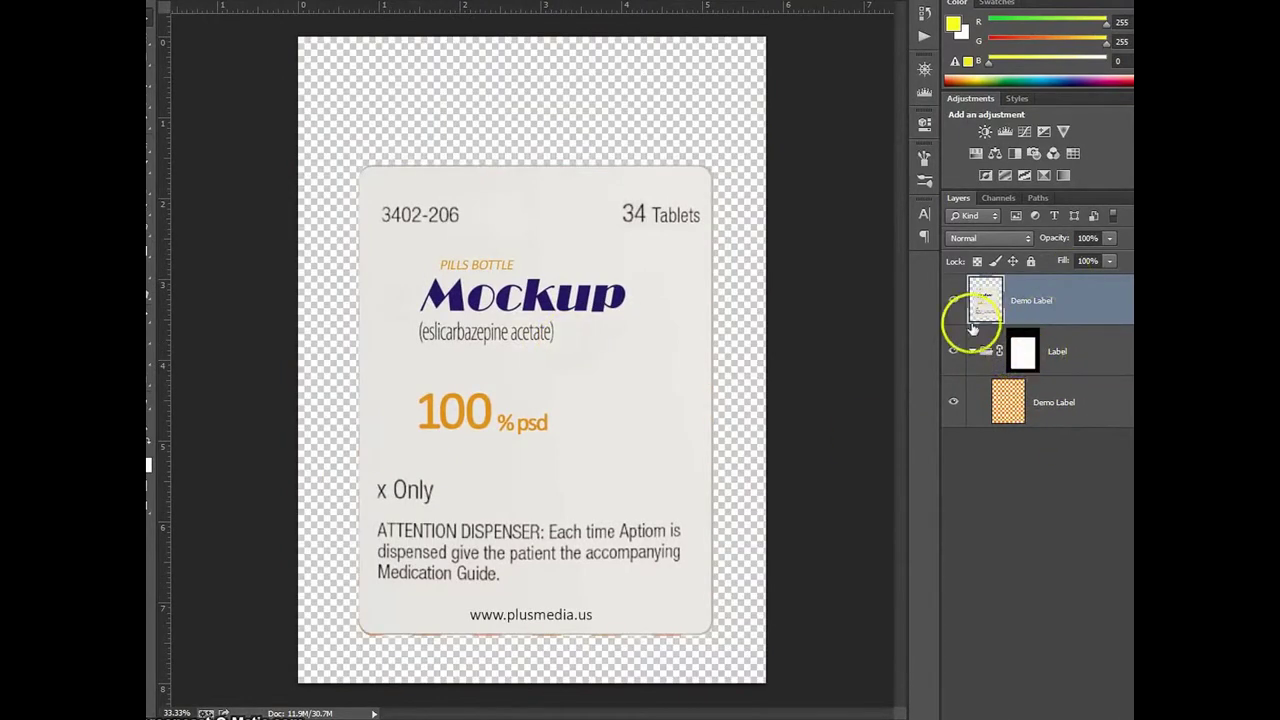
Hide the placed Demo Label artwork layer and delete the Label group's layer mask
left_click(955, 297)
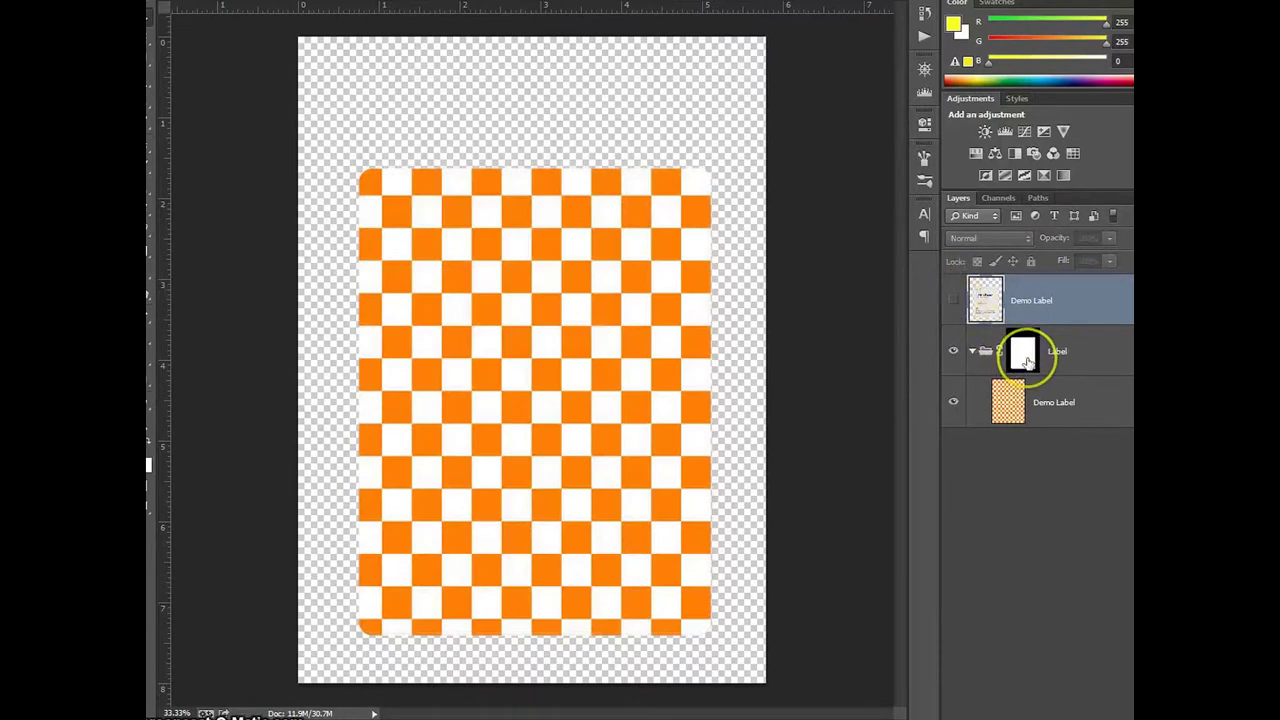
left_click(1048, 363)
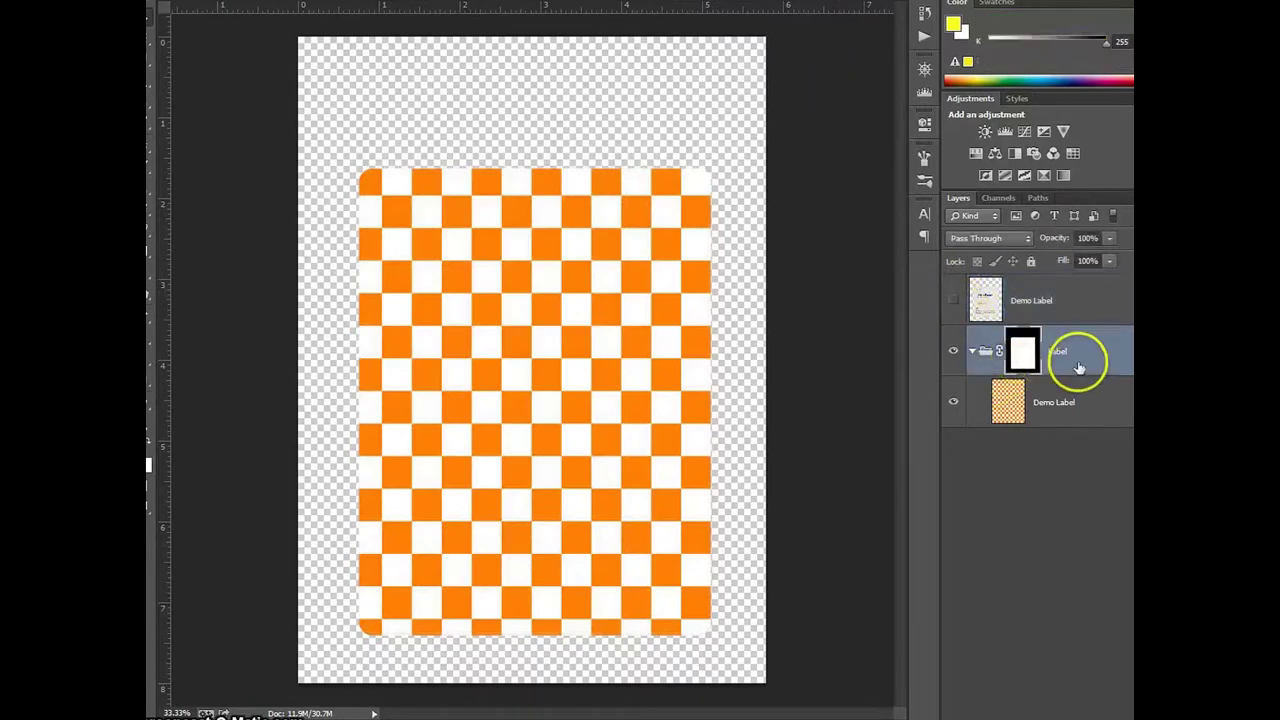
left_click(1118, 710)
left_click(517, 226)
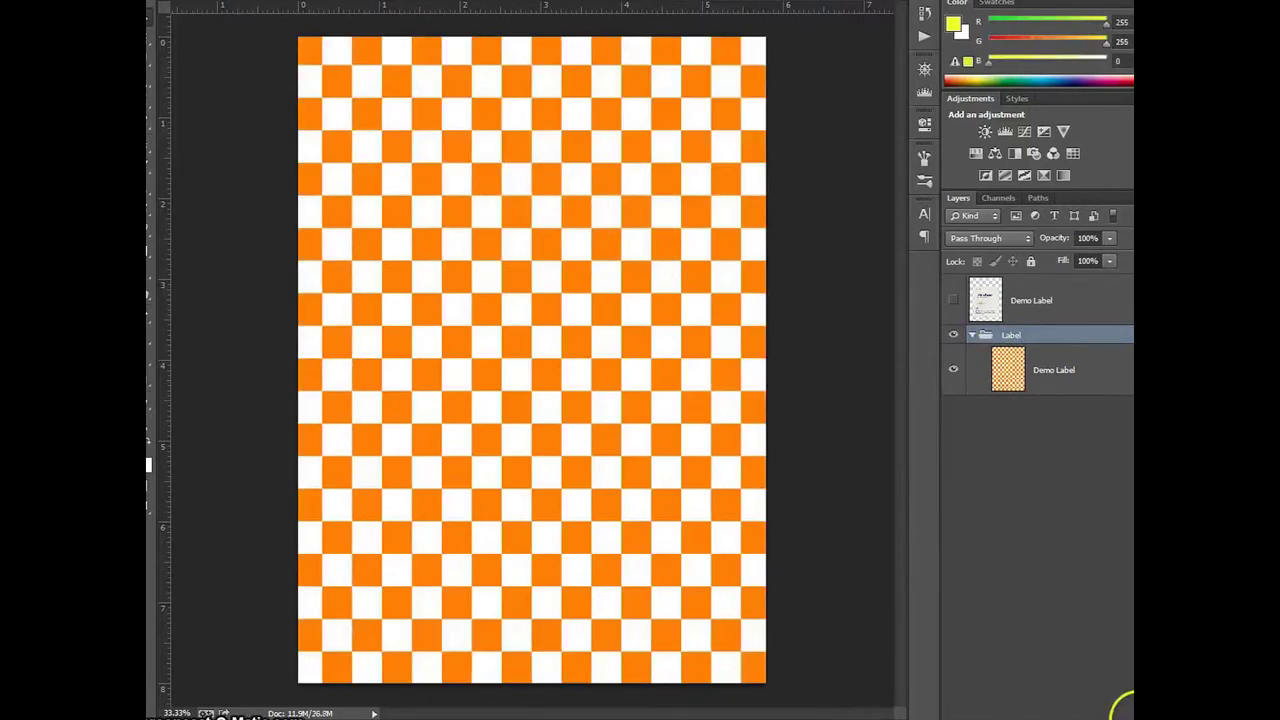
Delete the Label group with its checkered placeholder and show the placed Demo Label artwork layer
left_click(1120, 712)
left_click(571, 228)
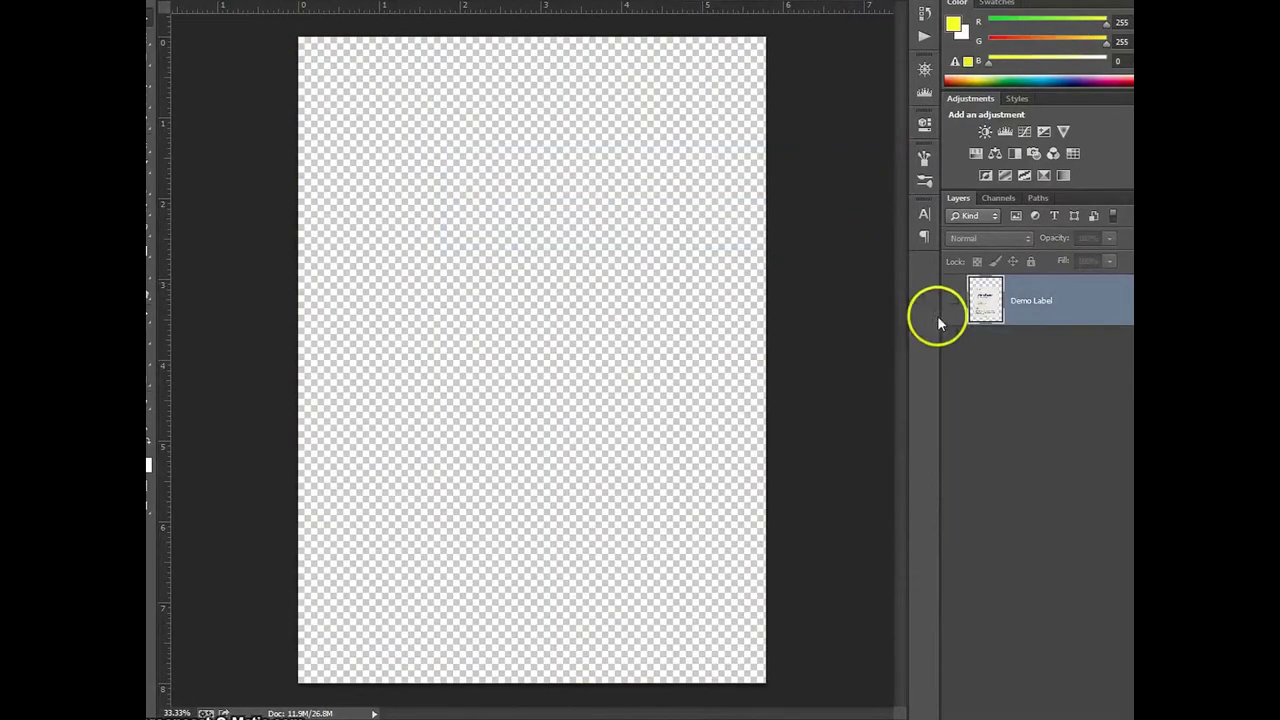
left_click(951, 300)
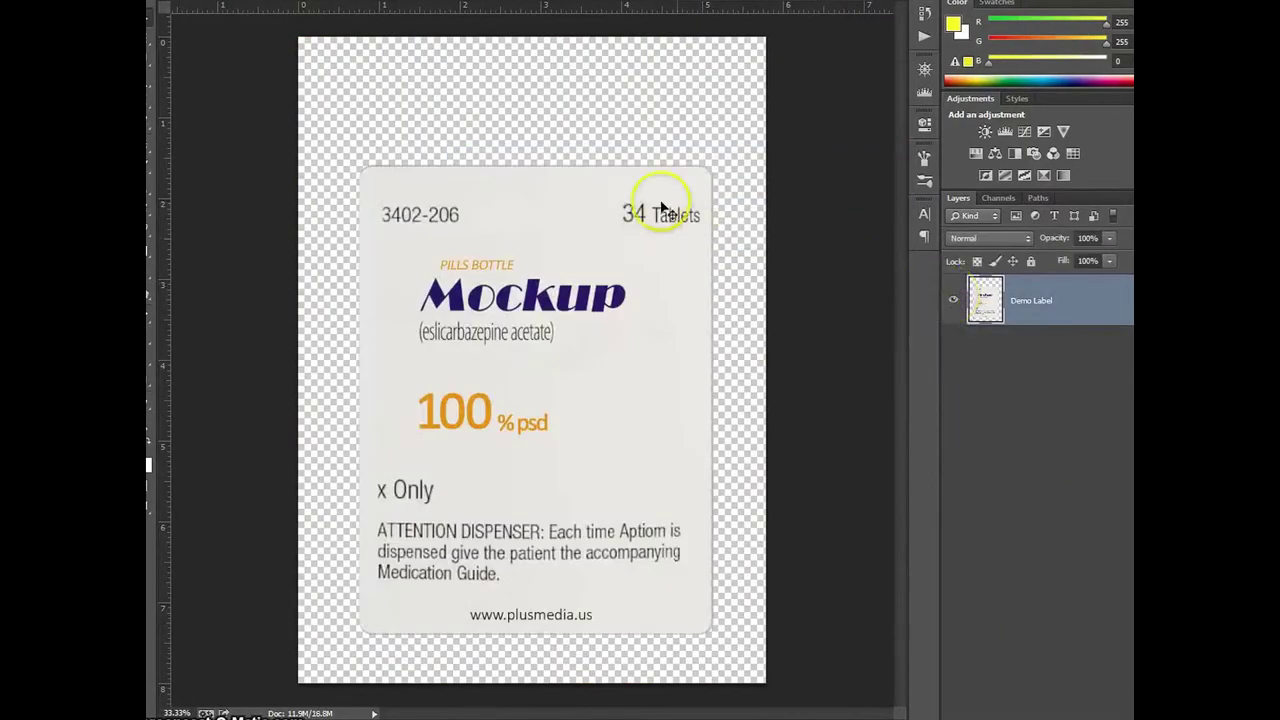
Close the bottle's label contents and the Bottle1.psb document, saving the changes to both
left_click(864, 5)
left_click(537, 228)
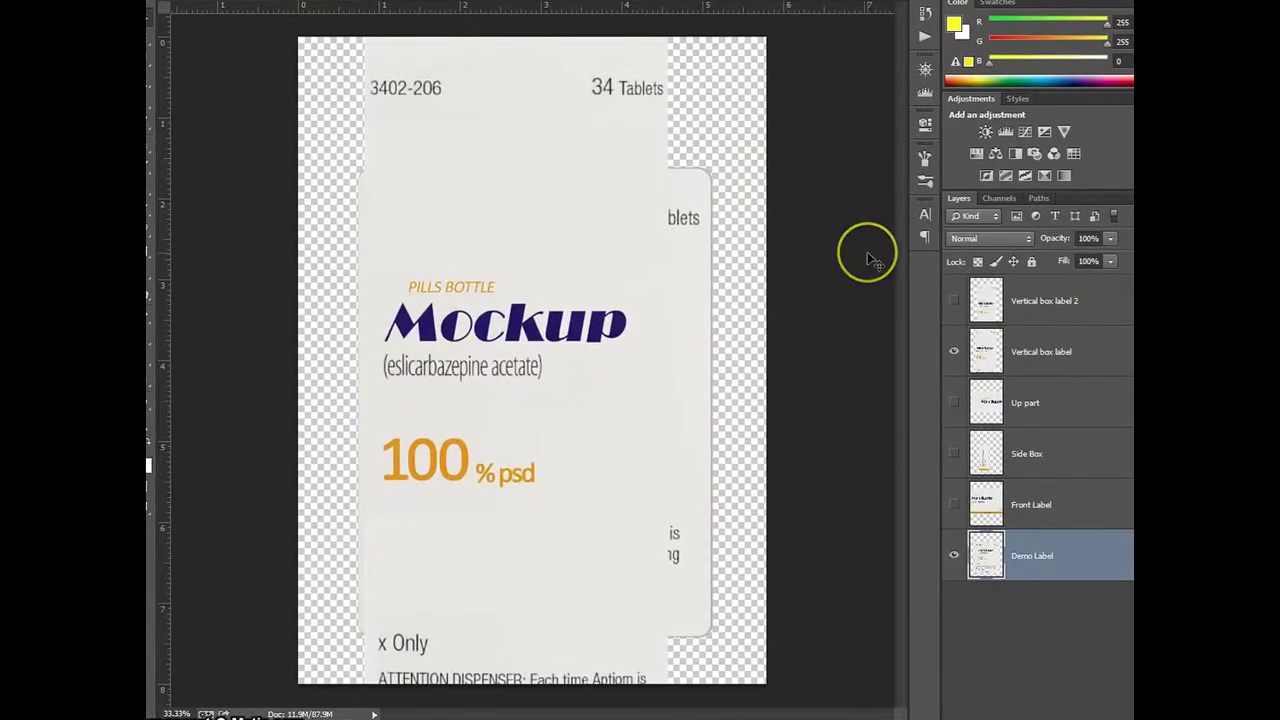
left_click(738, 5)
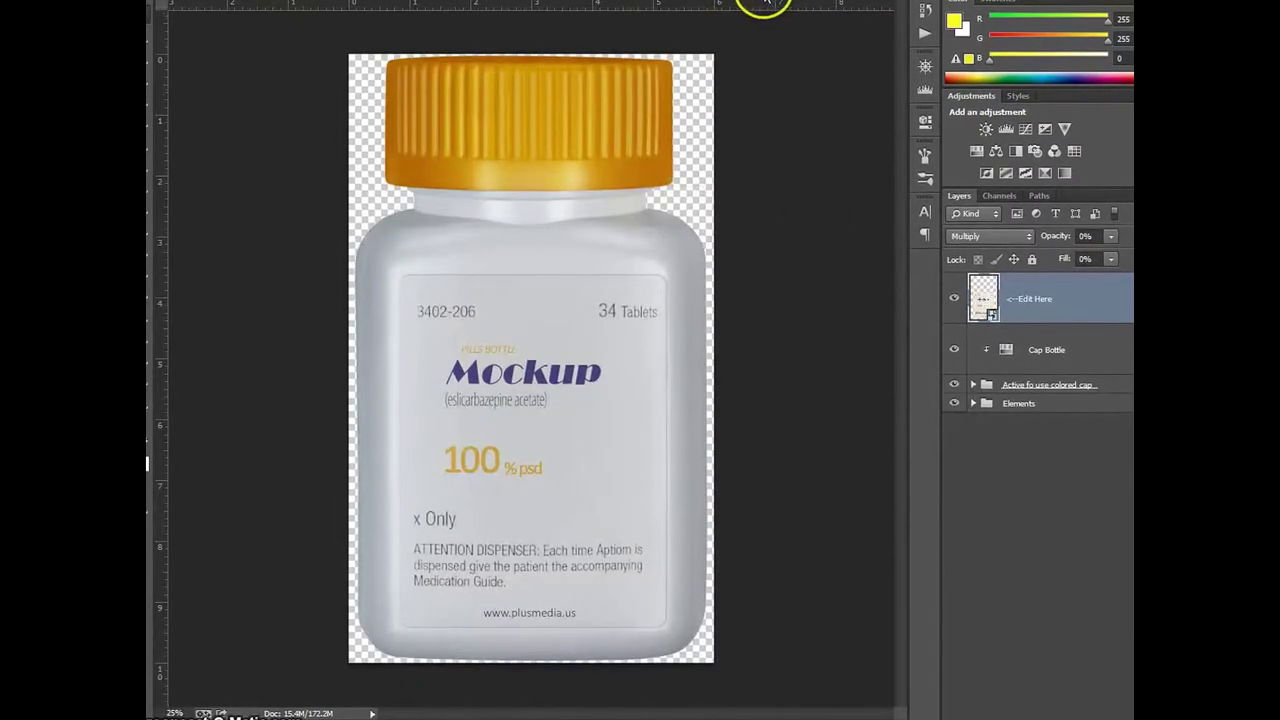
left_click(767, 3)
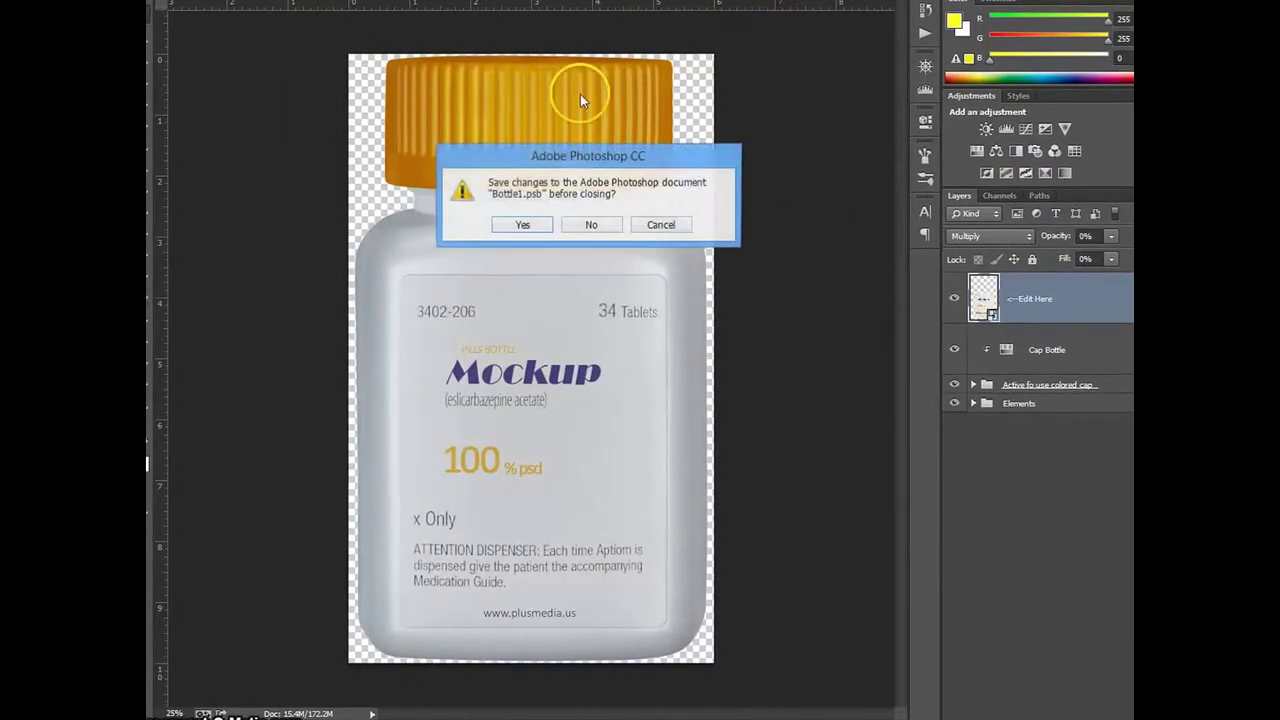
left_click(520, 223)
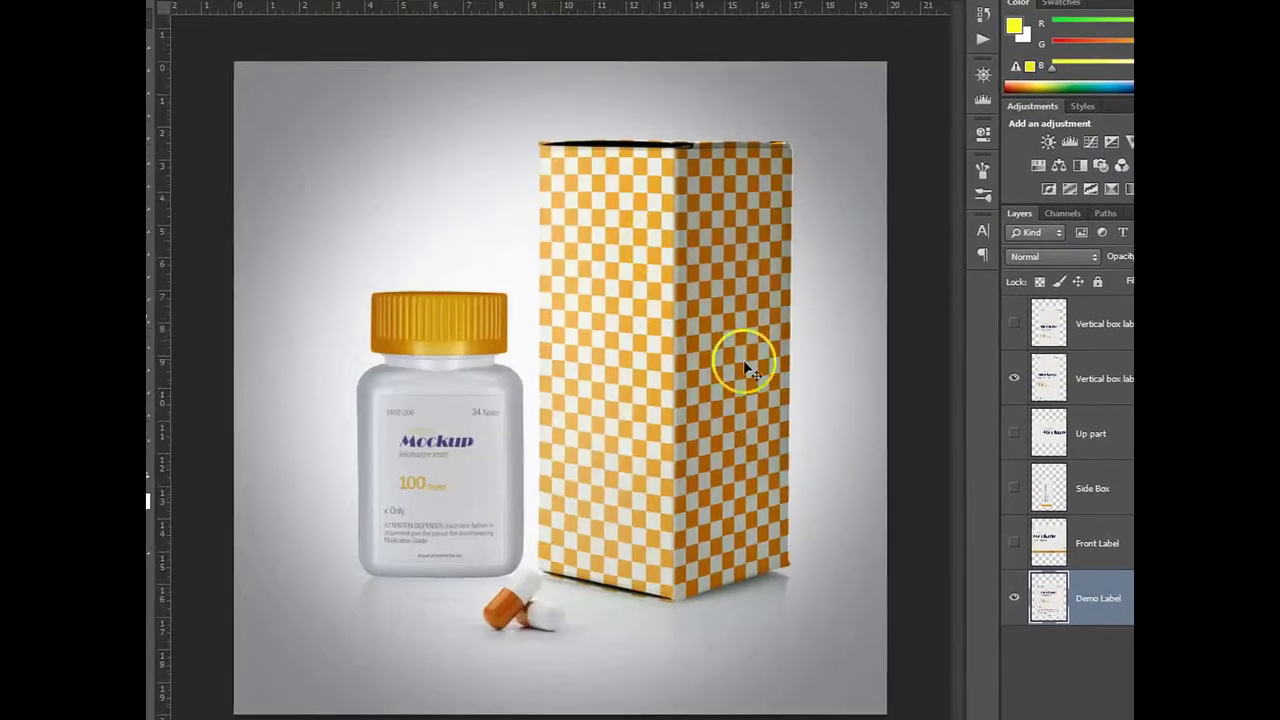
Open the contents of the Edit Box Here smart object and of the upper Edit box here smart object inside it
double_click(780, 355)
left_click(675, 277)
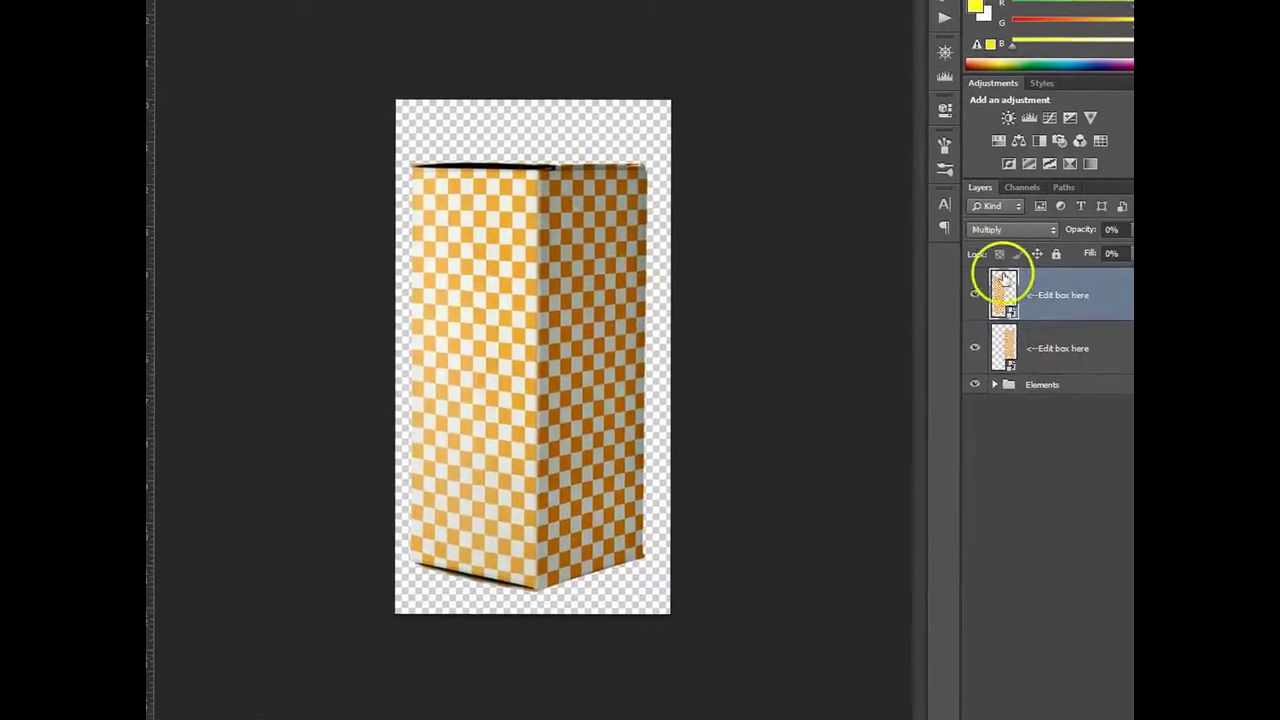
double_click(1004, 290)
left_click(672, 245)
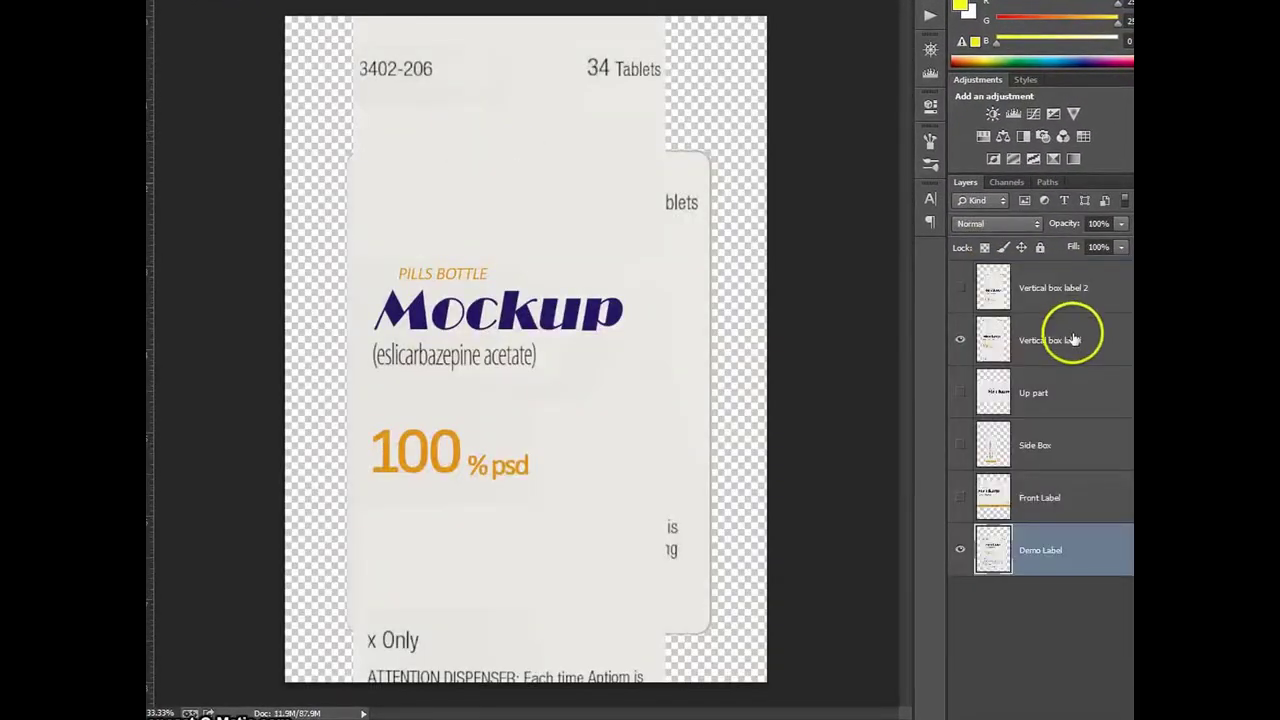
Try to fit the Vertical box label artwork from the label document to the box's front face contents
left_click(1073, 340)
left_click_drag(537, 271, 520, 189)
key("ctrl+t")
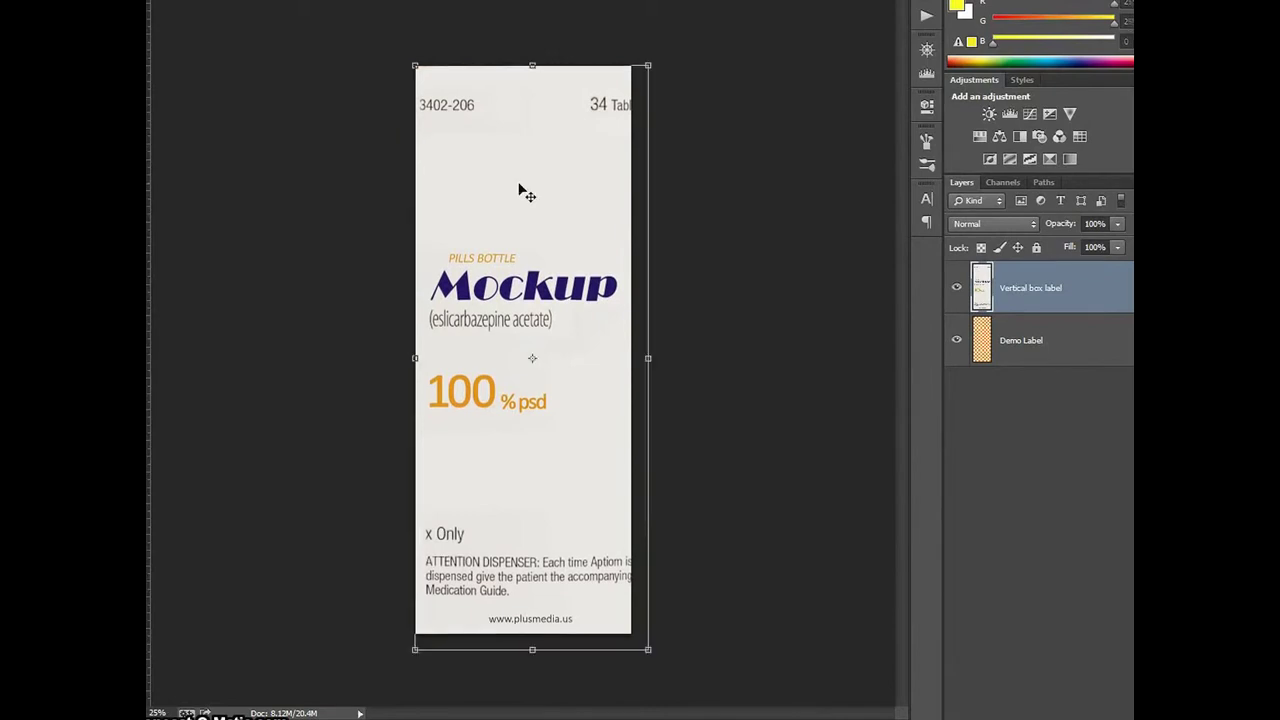
key("Down")
key("Down")
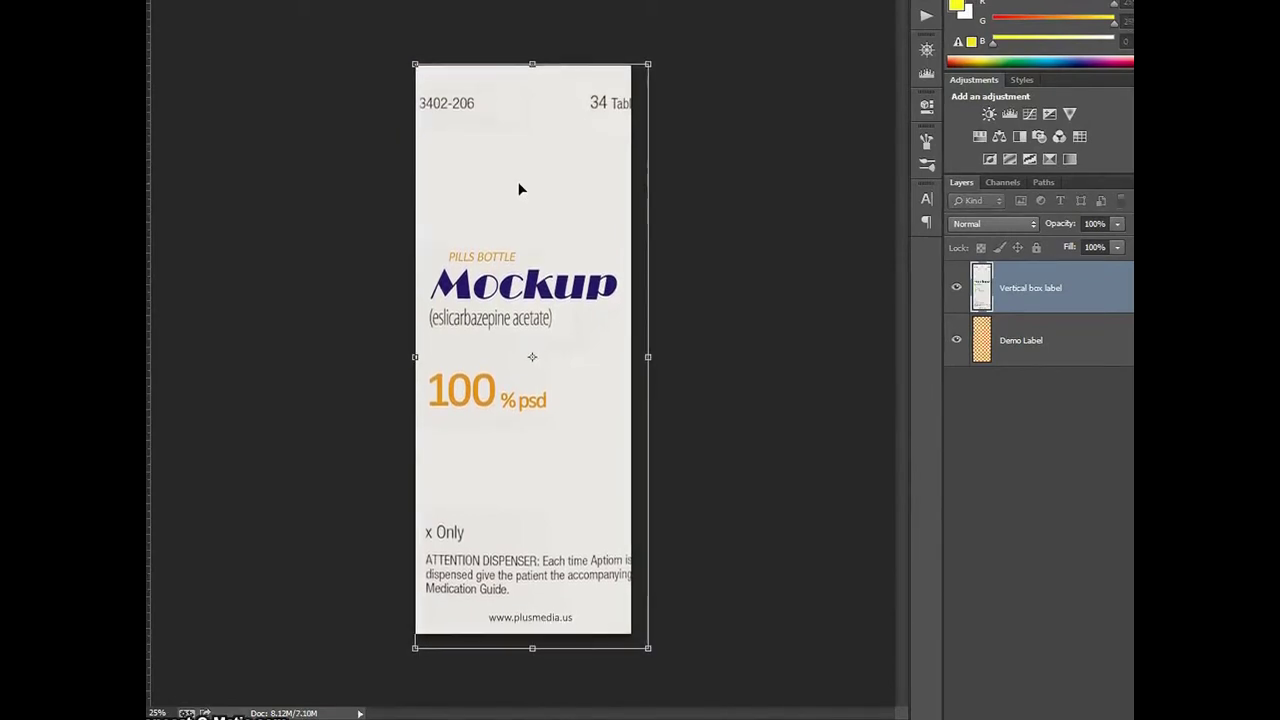
left_click_drag(659, 656, 627, 643)
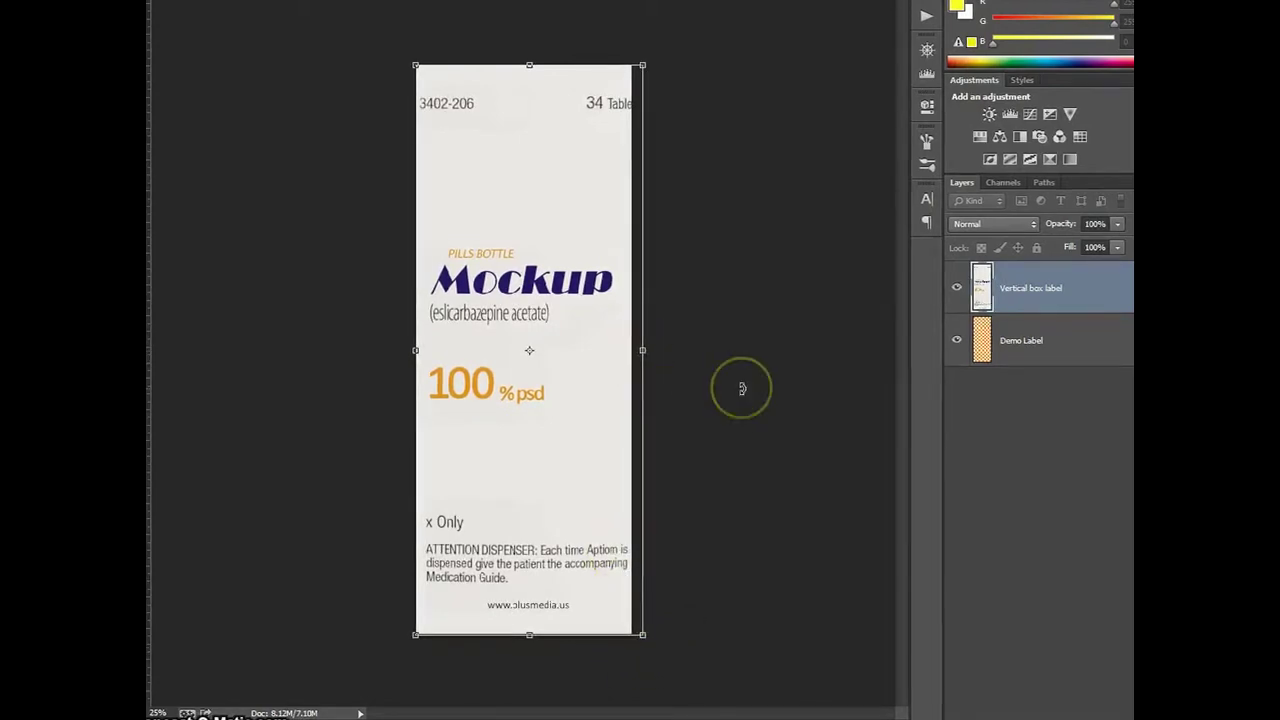
key("Delete")
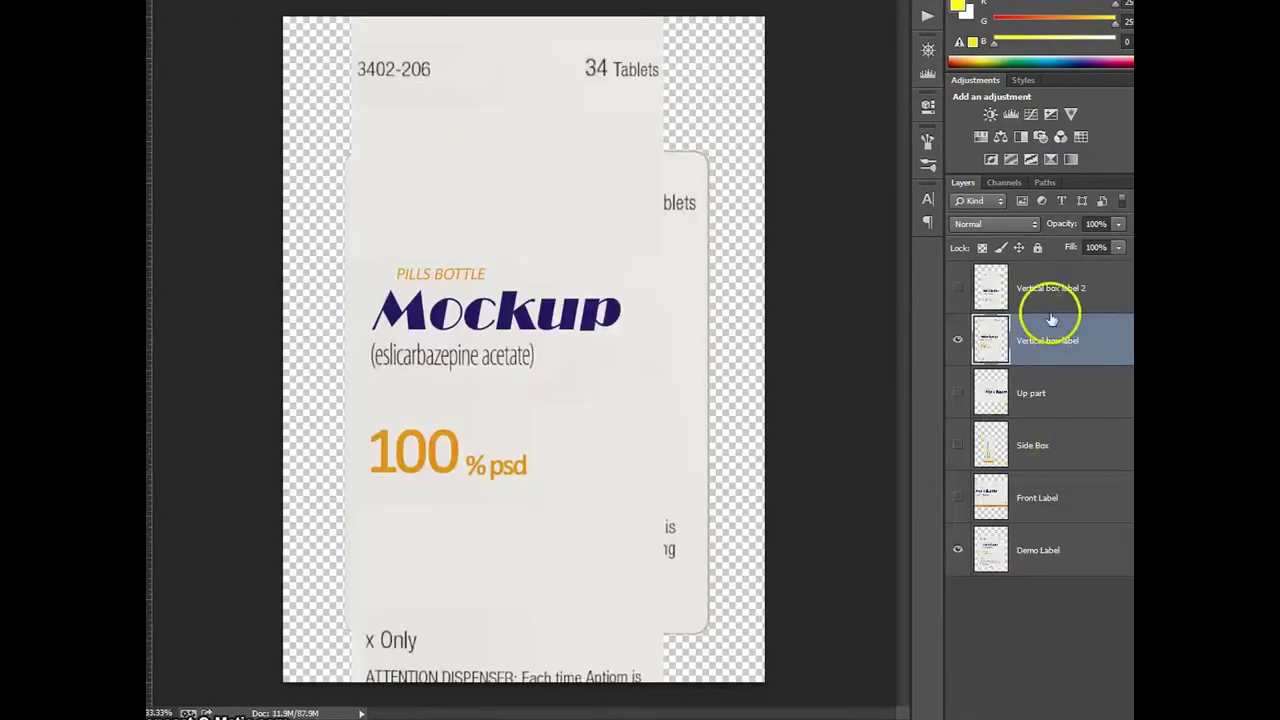
Show Vertical box label 2 in the label document and place it in the front face contents, fitted over the whole canvas
left_click(1049, 300)
left_click(957, 289)
left_click_drag(594, 280, 781, 3)
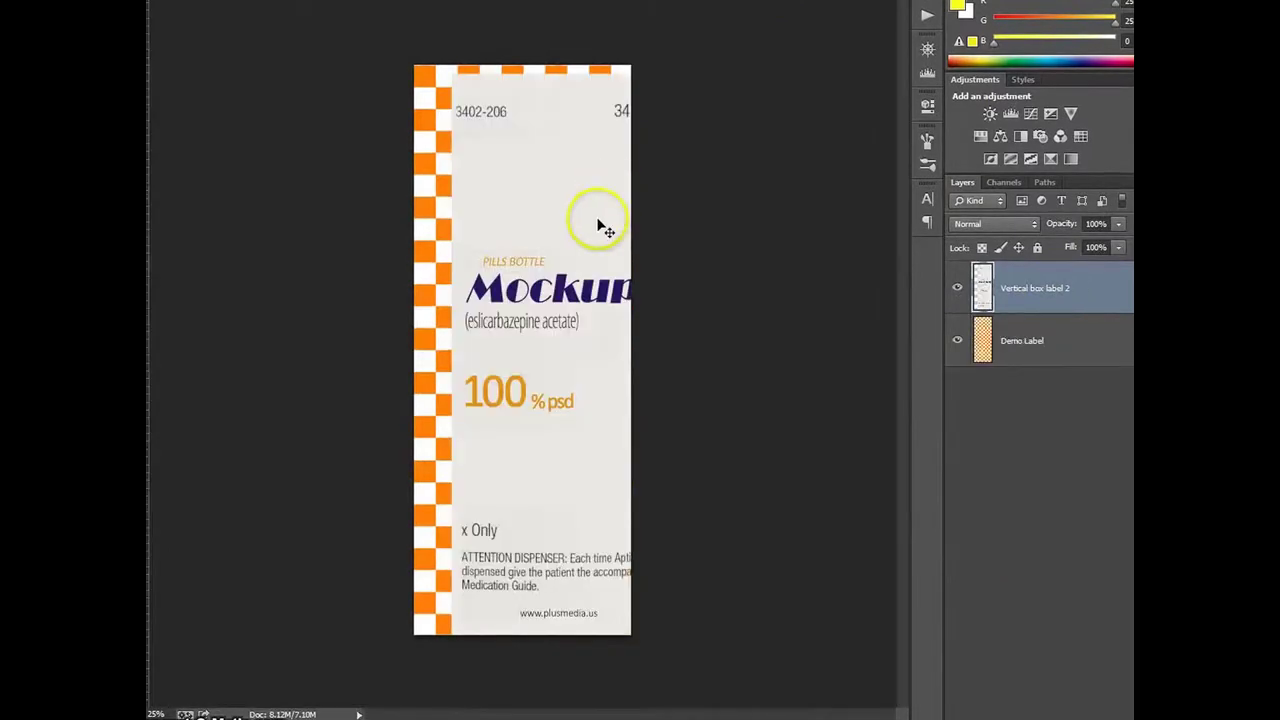
left_click_drag(600, 223, 555, 214)
key("ctrl+t")
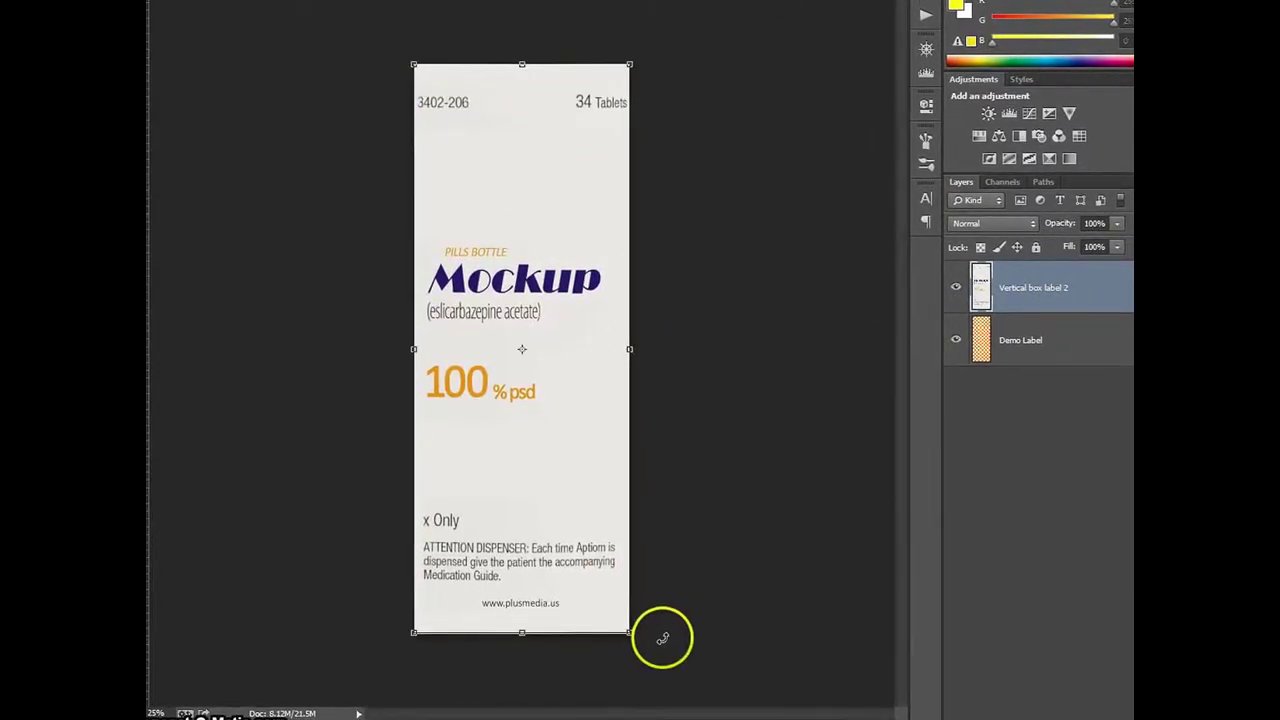
key("Return")
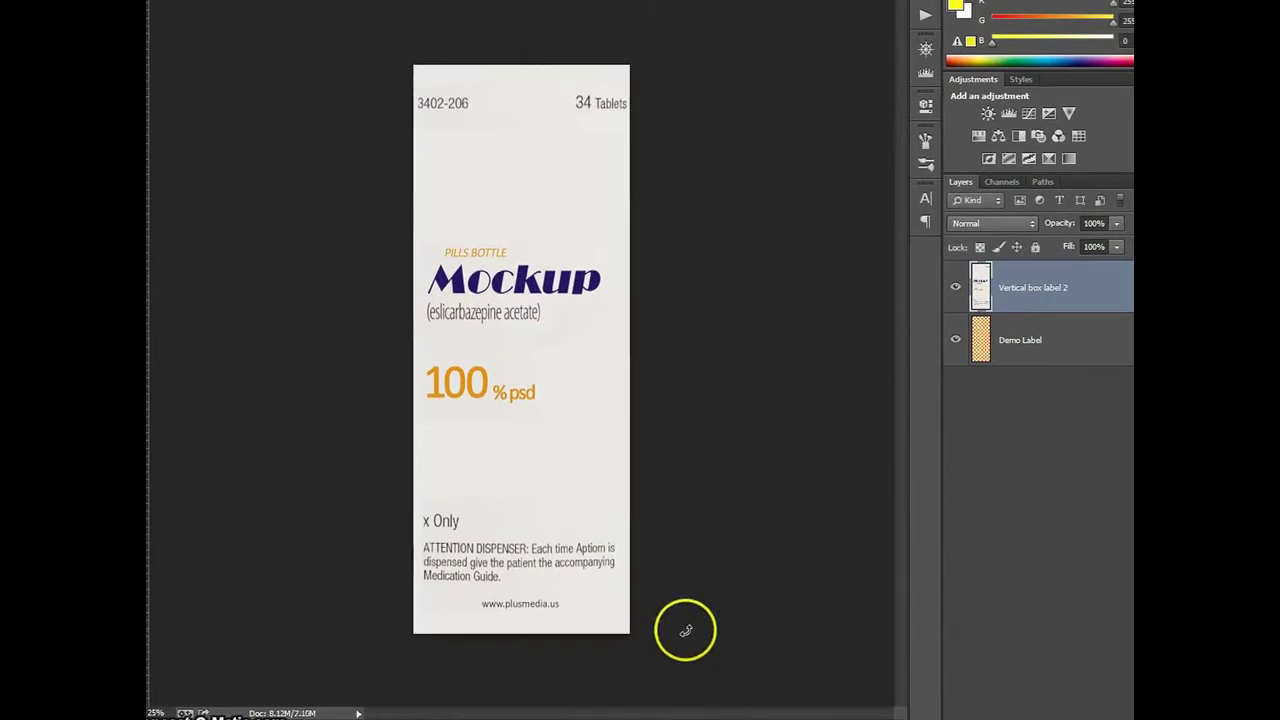
Delete the checkered Demo Label layer, and save and close the front face contents
left_click(1042, 380)
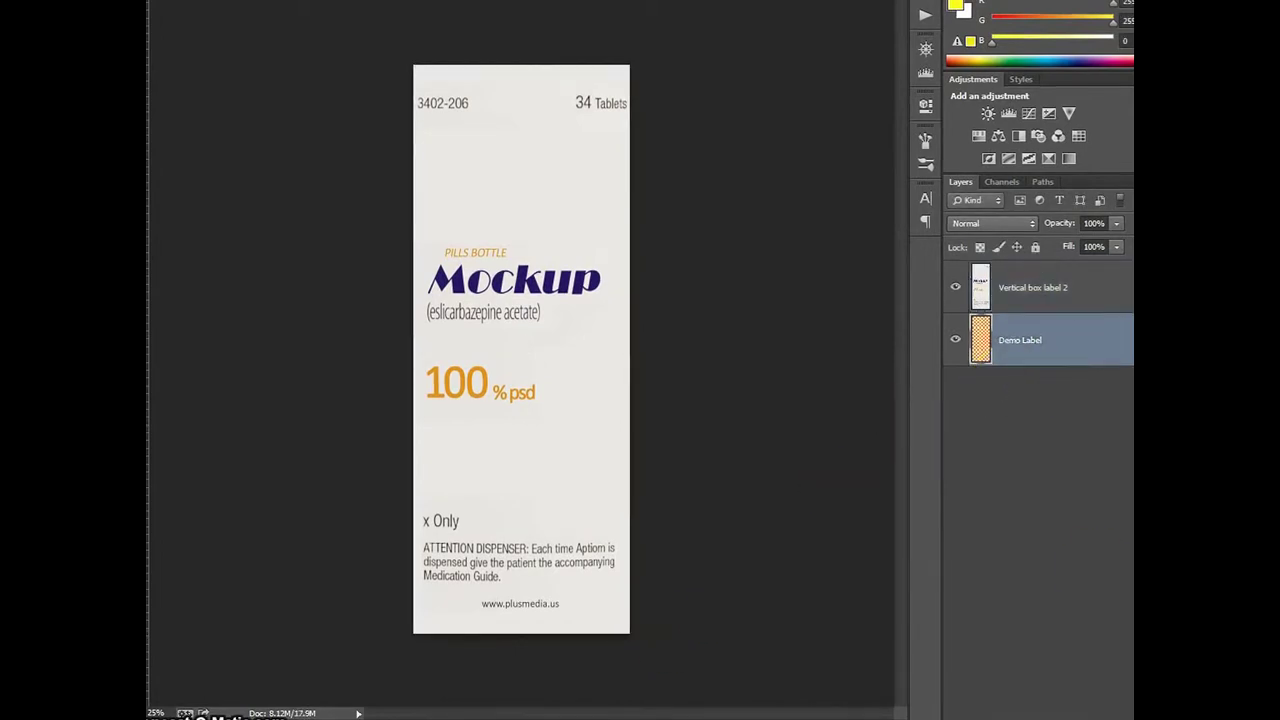
mouse_move(1133, 2)
left_click(1122, 708)
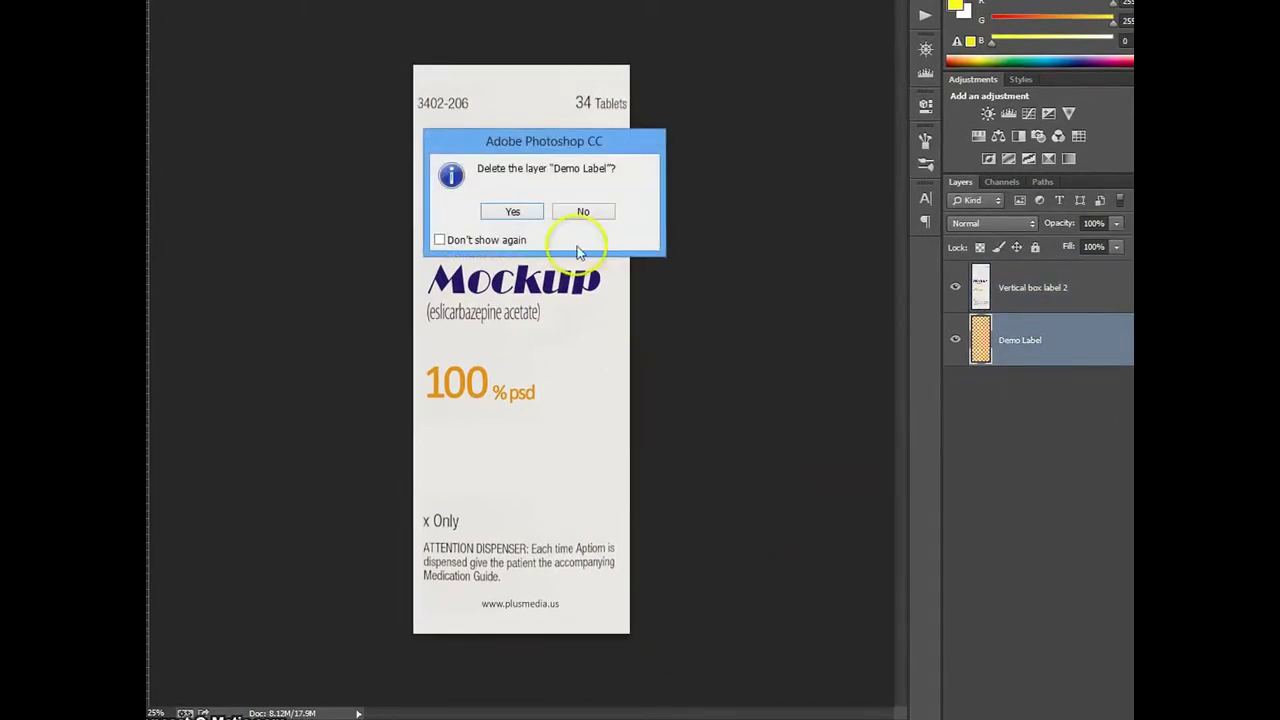
left_click(516, 209)
key("ctrl+s")
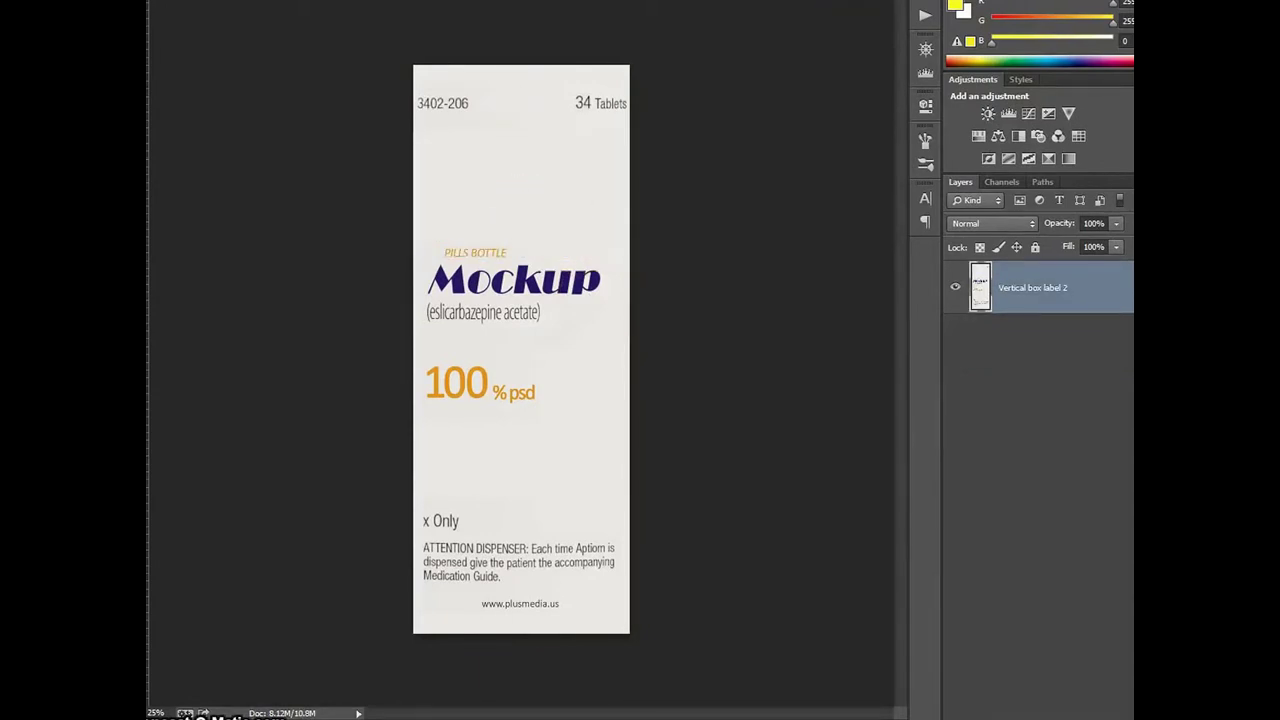
key("ctrl+w")
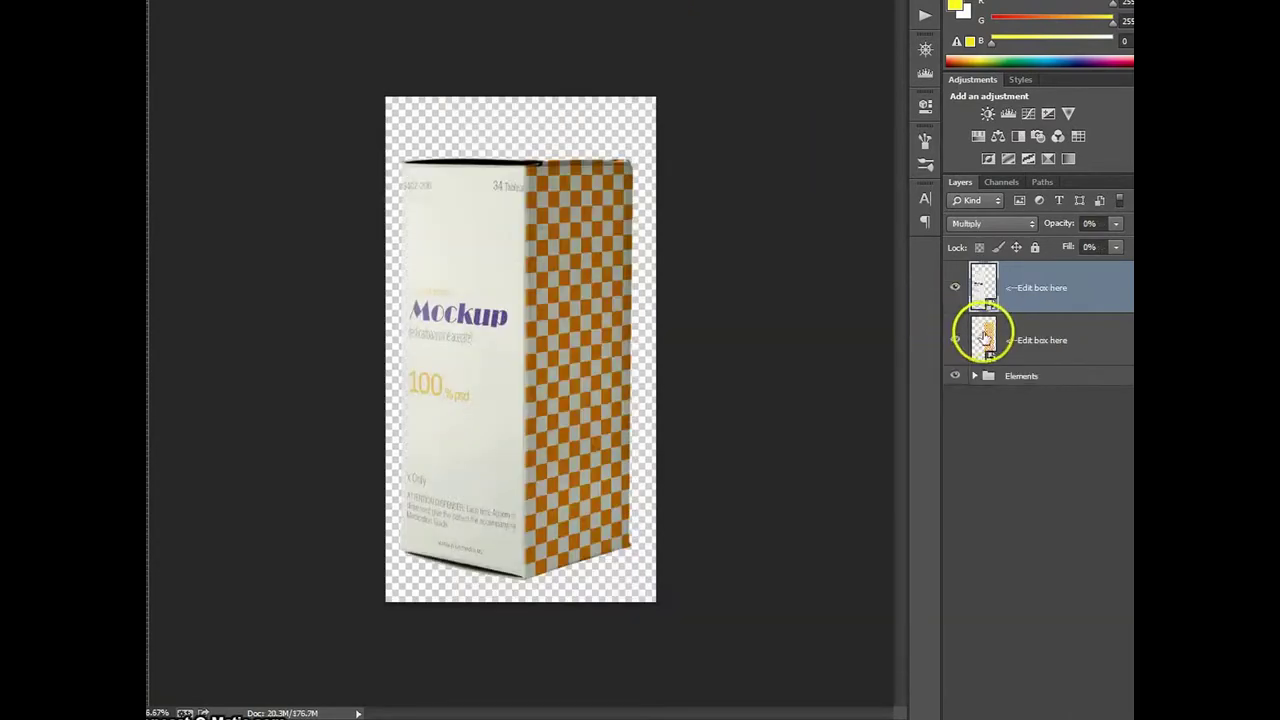
Open the contents of the lower Edit box here smart object for the box's side face
double_click(980, 336)
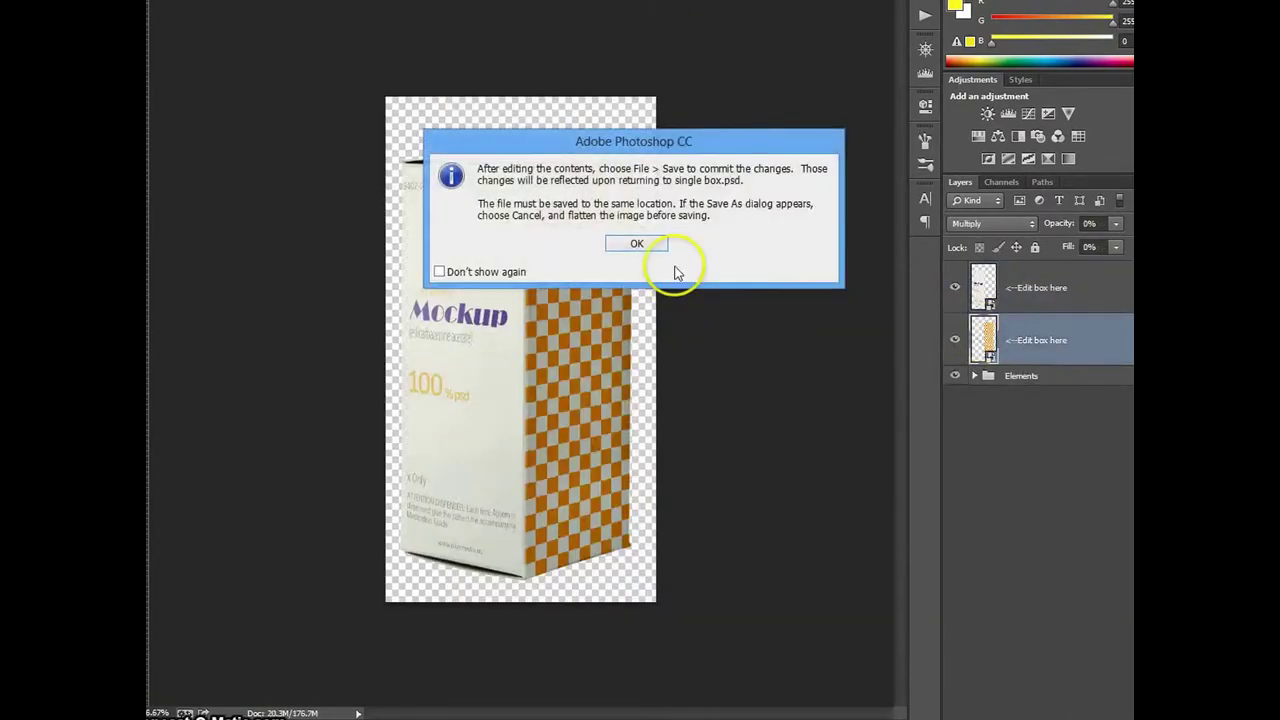
left_click(637, 244)
Try to paste the copied label artwork as a new layer in the side face contents
key("ctrl+shift+alt+n")
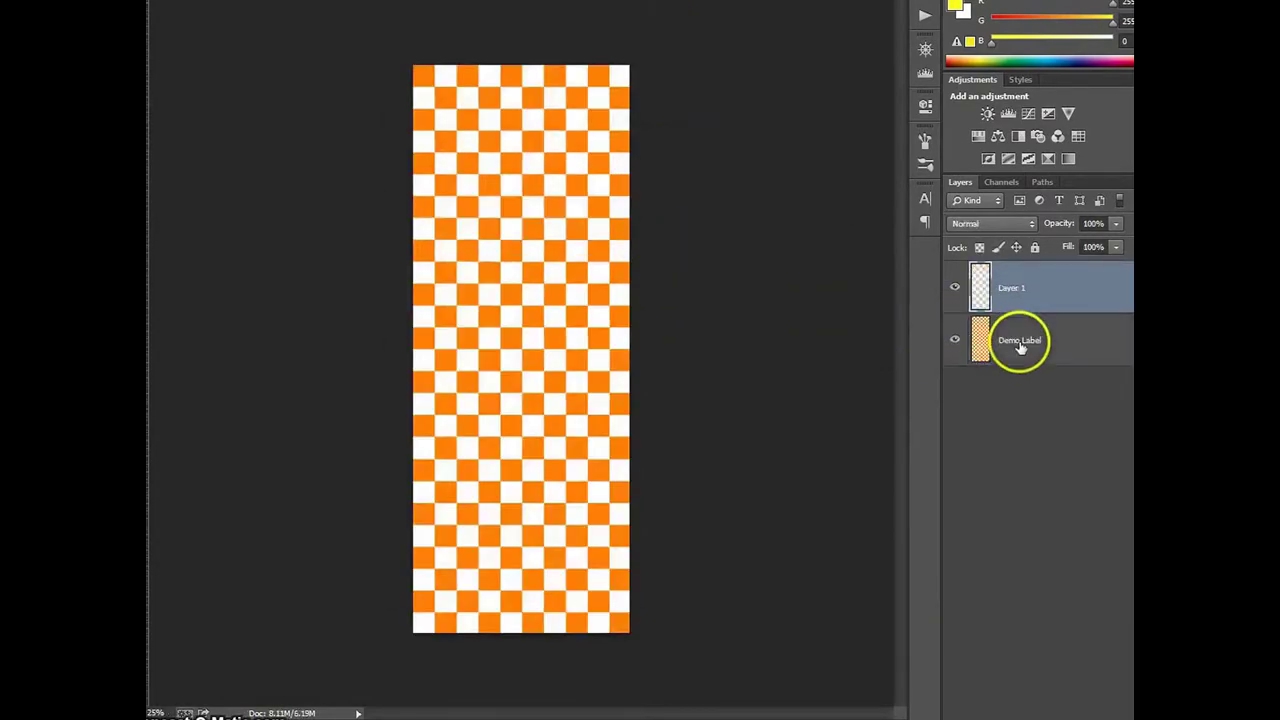
key("ctrl+v")
left_click(1030, 346)
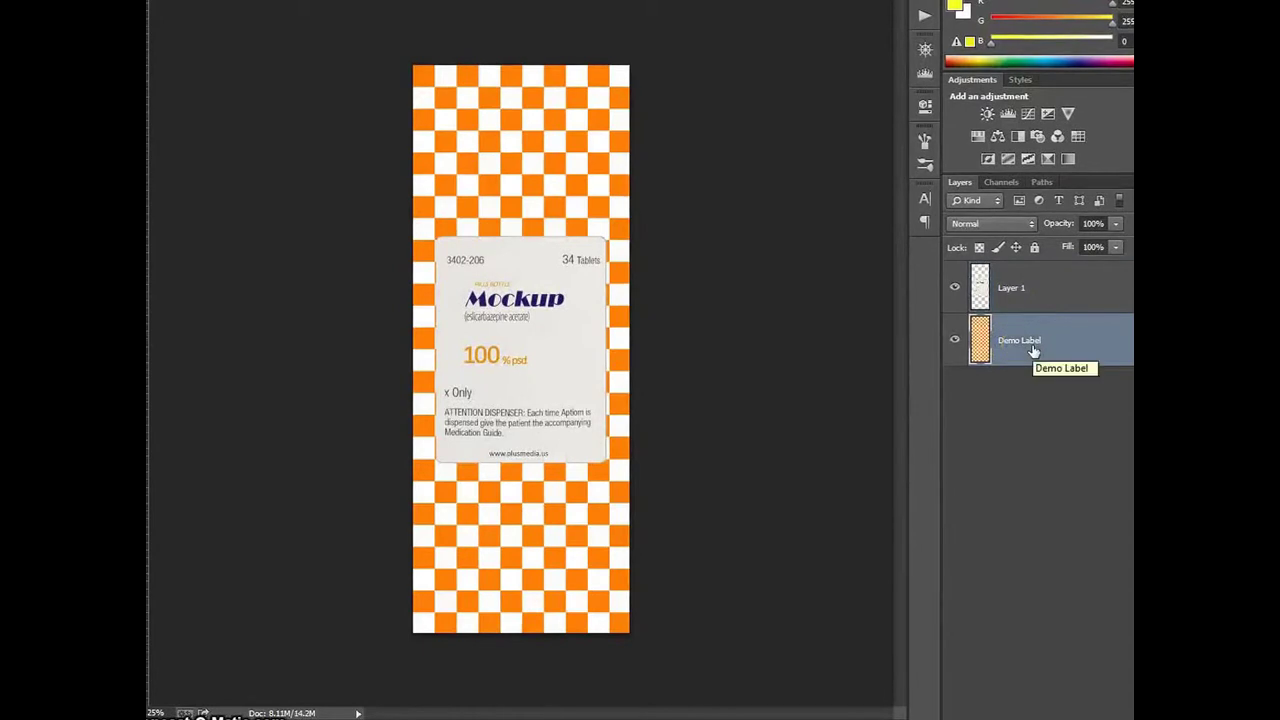
left_click(983, 292)
key("Delete")
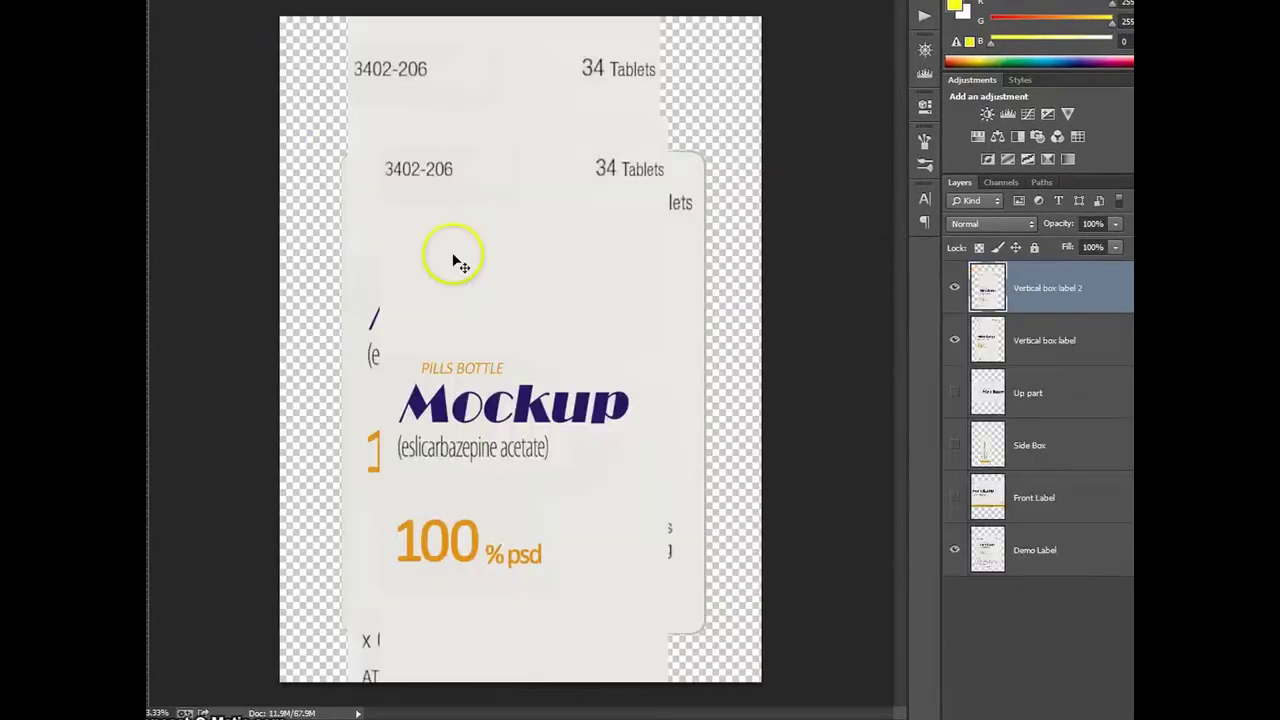
Place Vertical box label 2 over the whole side face canvas and delete the checkered Demo Label layer beneath it
left_click_drag(457, 257, 634, 81)
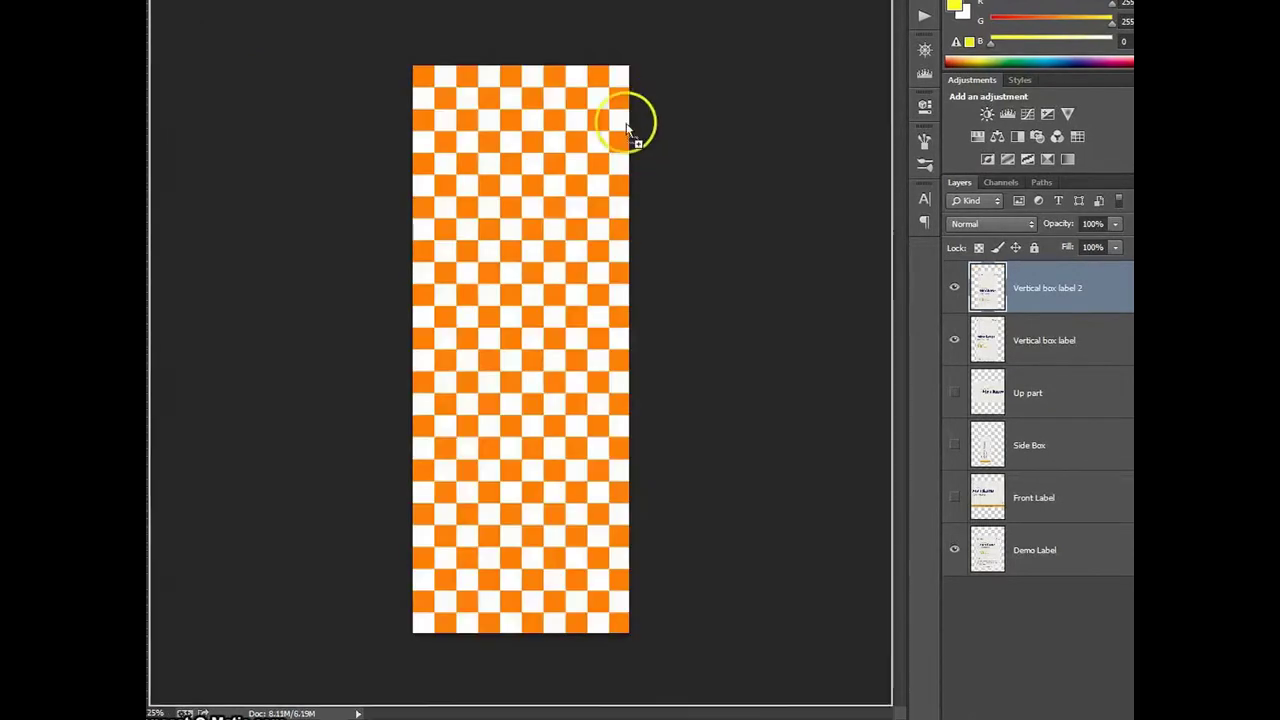
left_click_drag(628, 120, 485, 139)
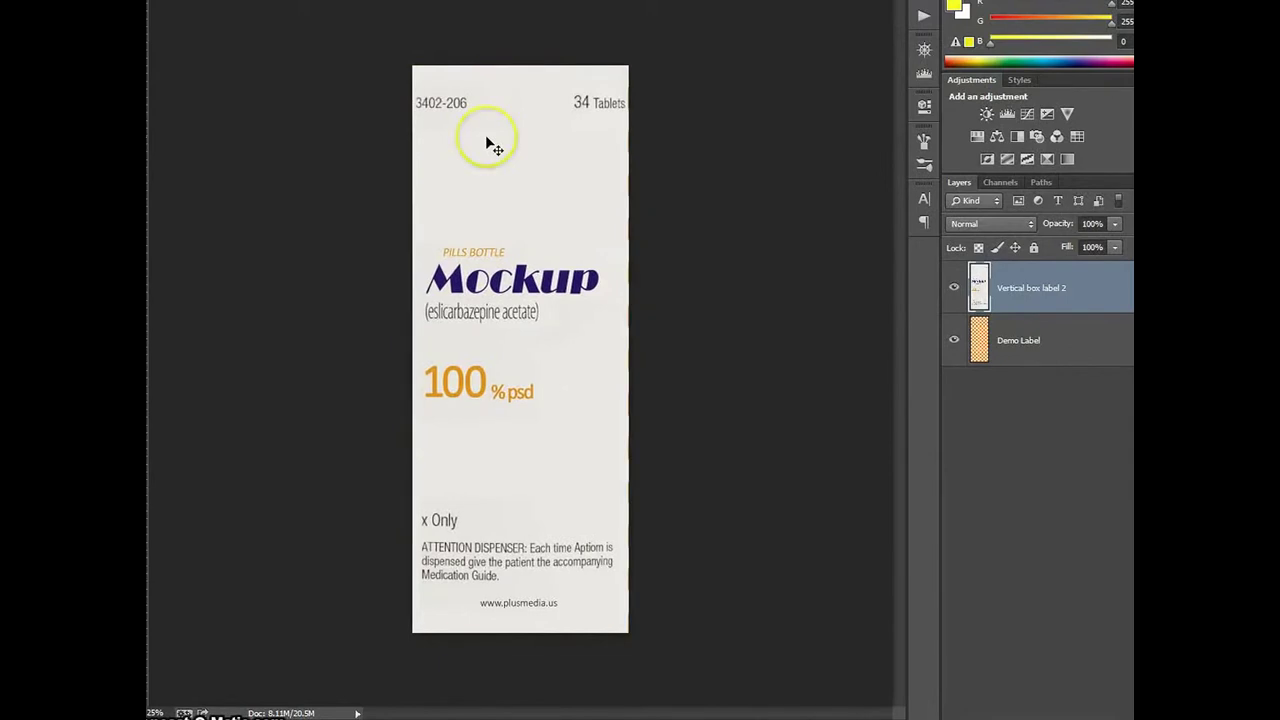
key("Right")
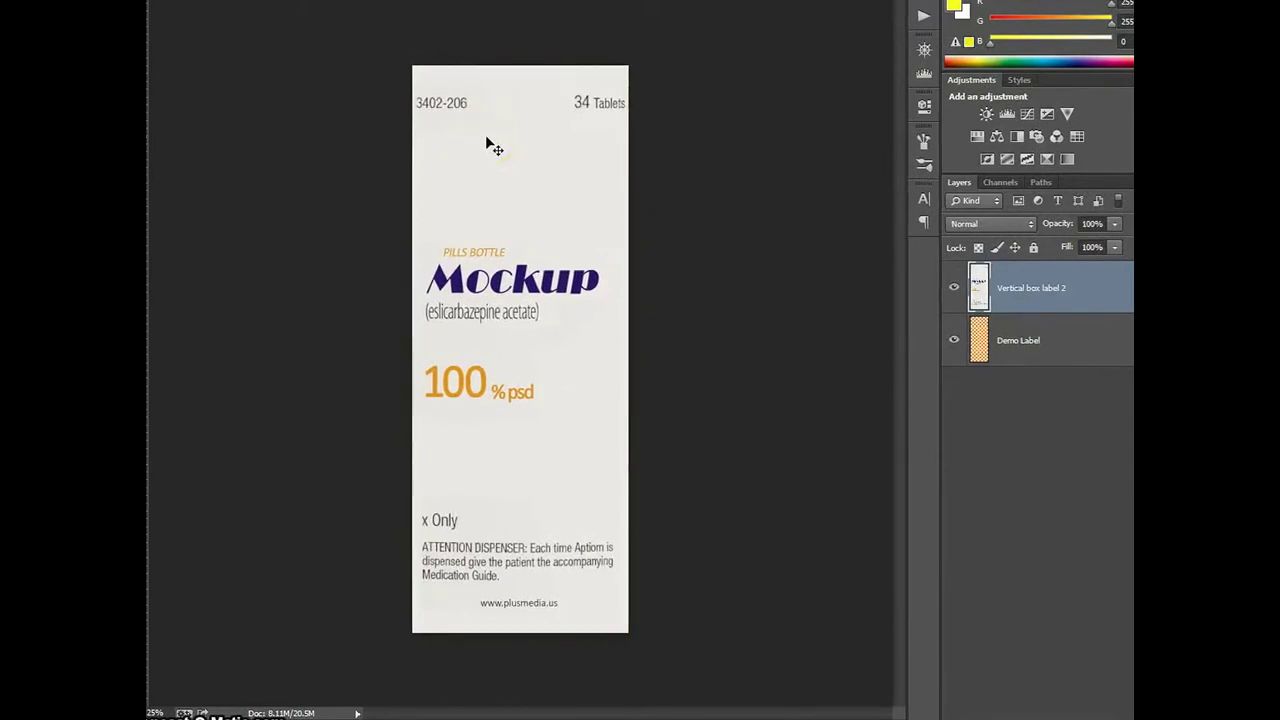
left_click(1043, 340)
key("Delete")
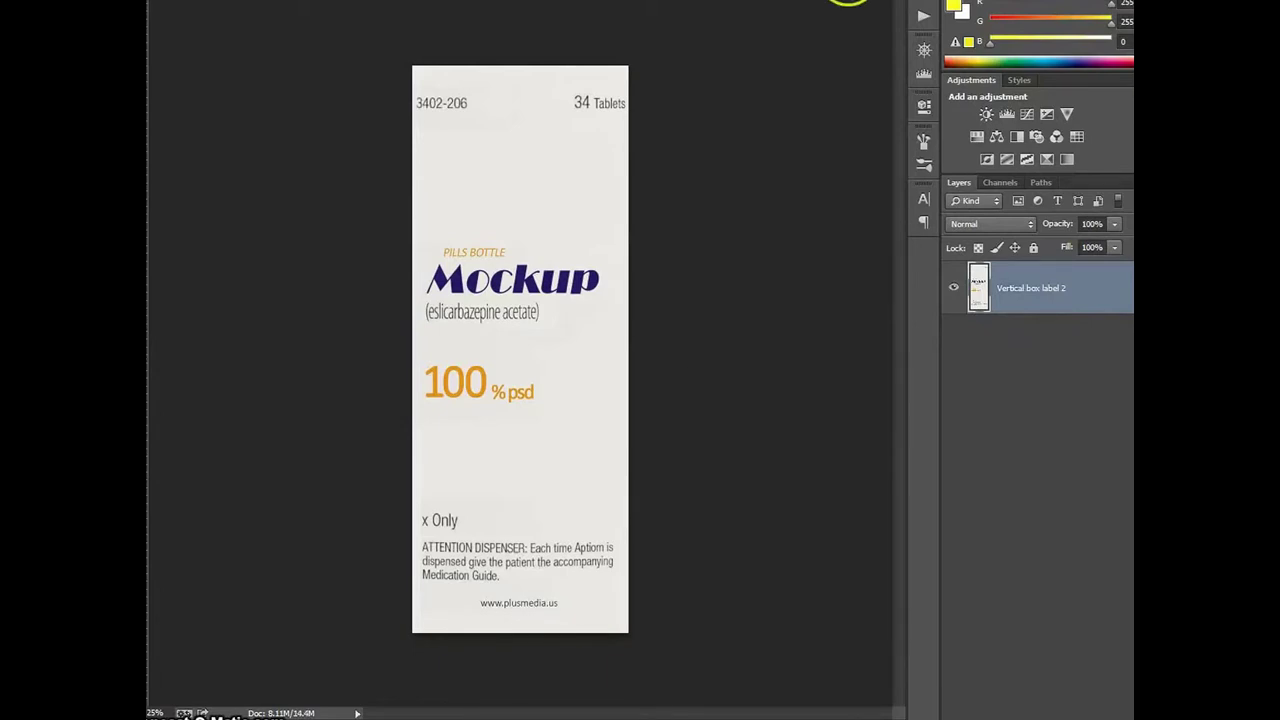
Close the side face contents and the single box document, saving the changes to both
left_click(860, 0)
left_click(657, 0)
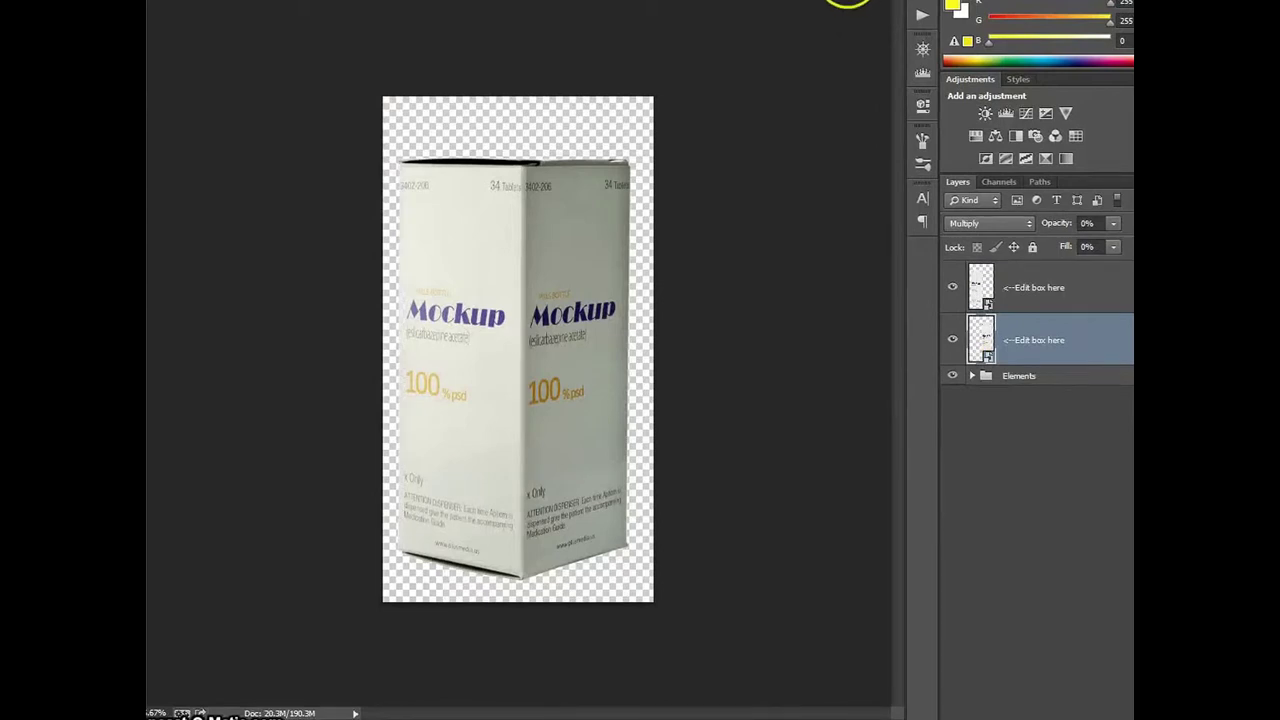
left_click(860, 0)
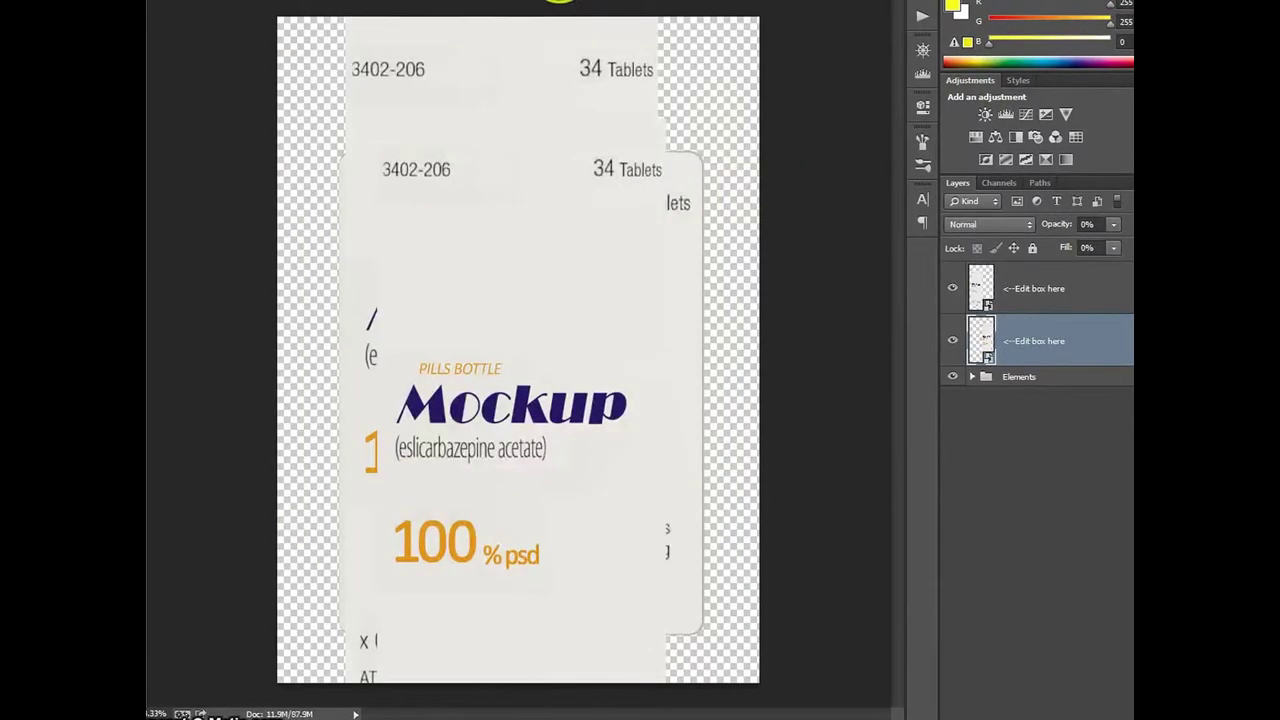
left_click(516, 3)
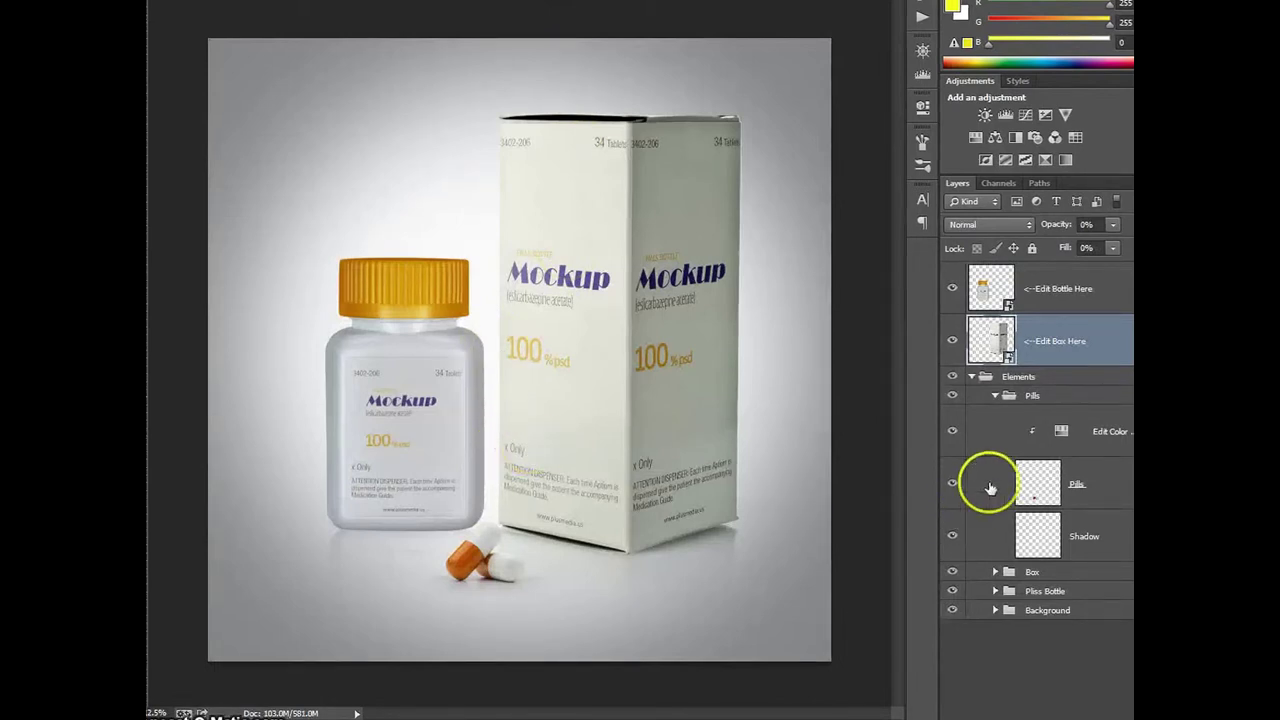
Recolor the capsules purple by setting the hue of the Pills group's Edit Color adjustment to -70
double_click(1060, 432)
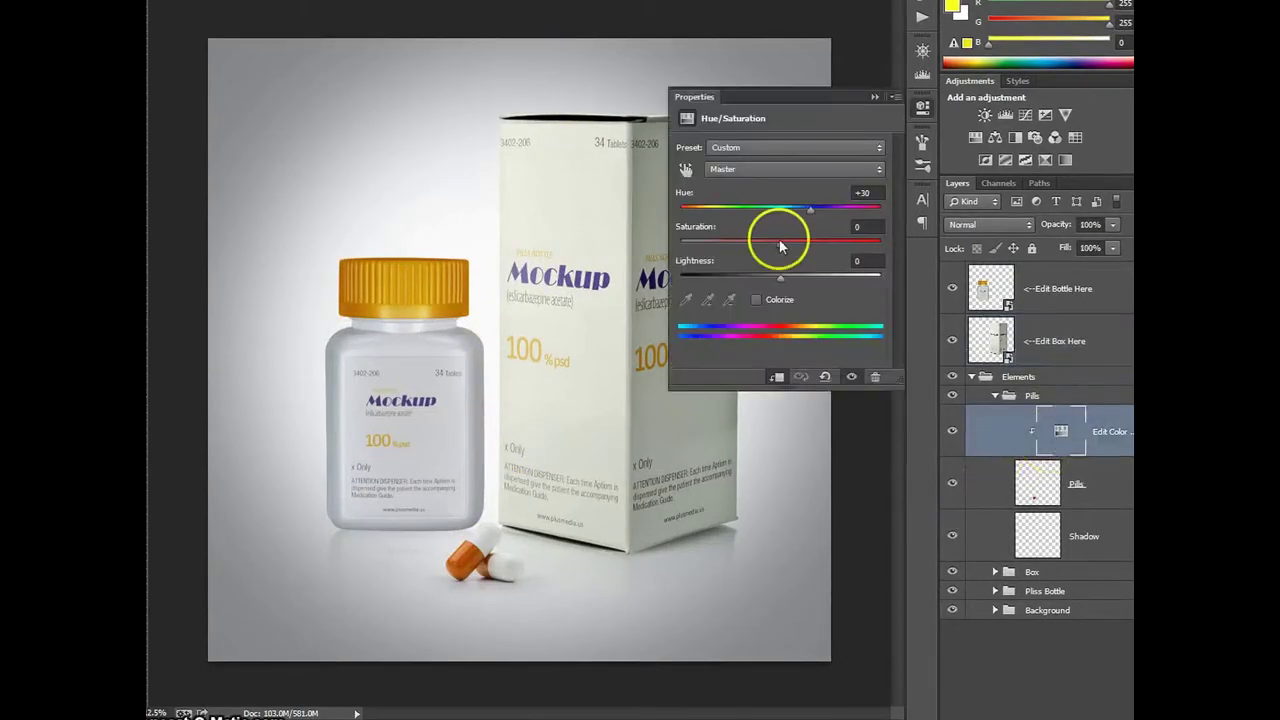
left_click_drag(811, 208, 727, 210)
key("Down")
key("Down")
key("Down")
key("Down")
key("Down")
key("Down")
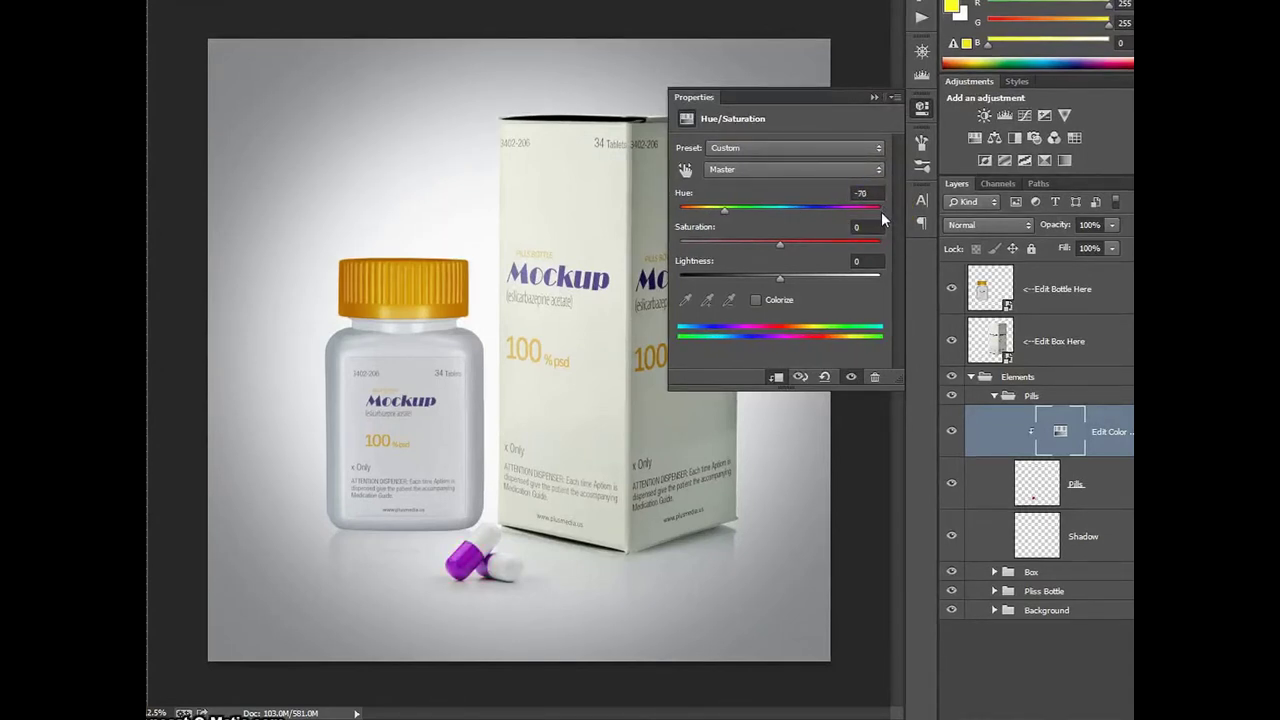
left_click(874, 98)
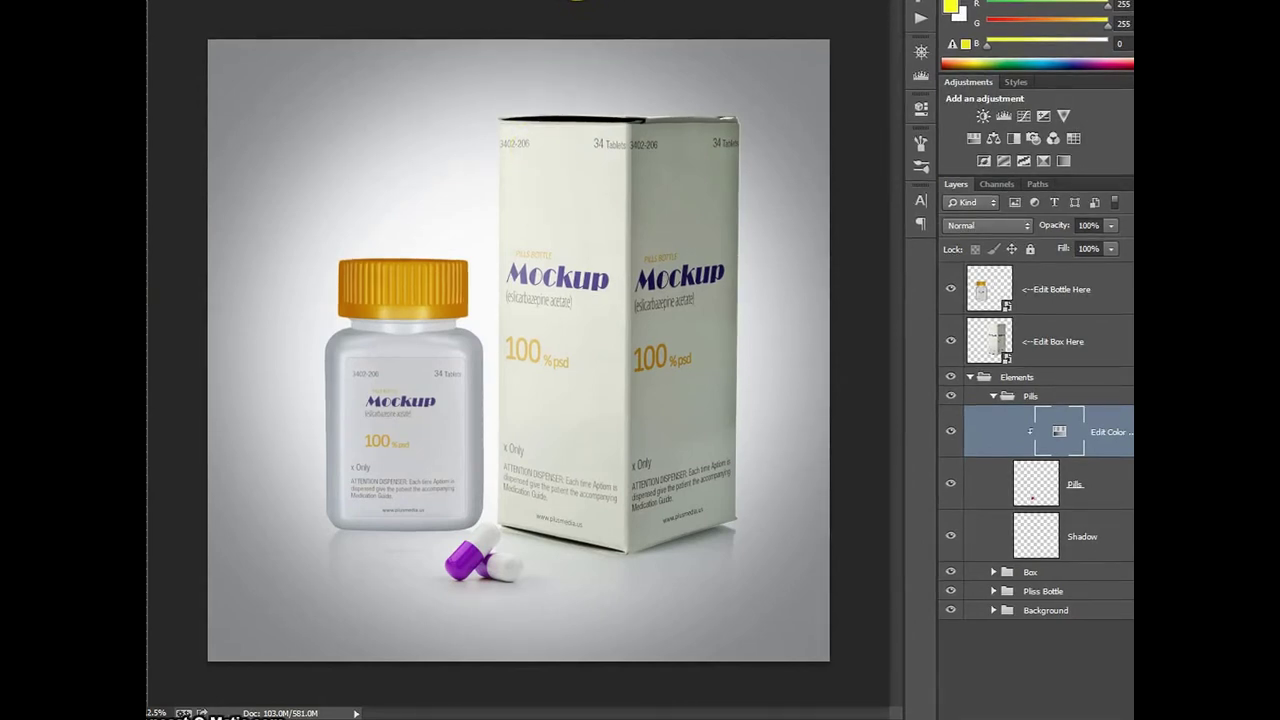
Close the finished bottle and box mockup document
left_click(576, 1)
left_click(597, 216)
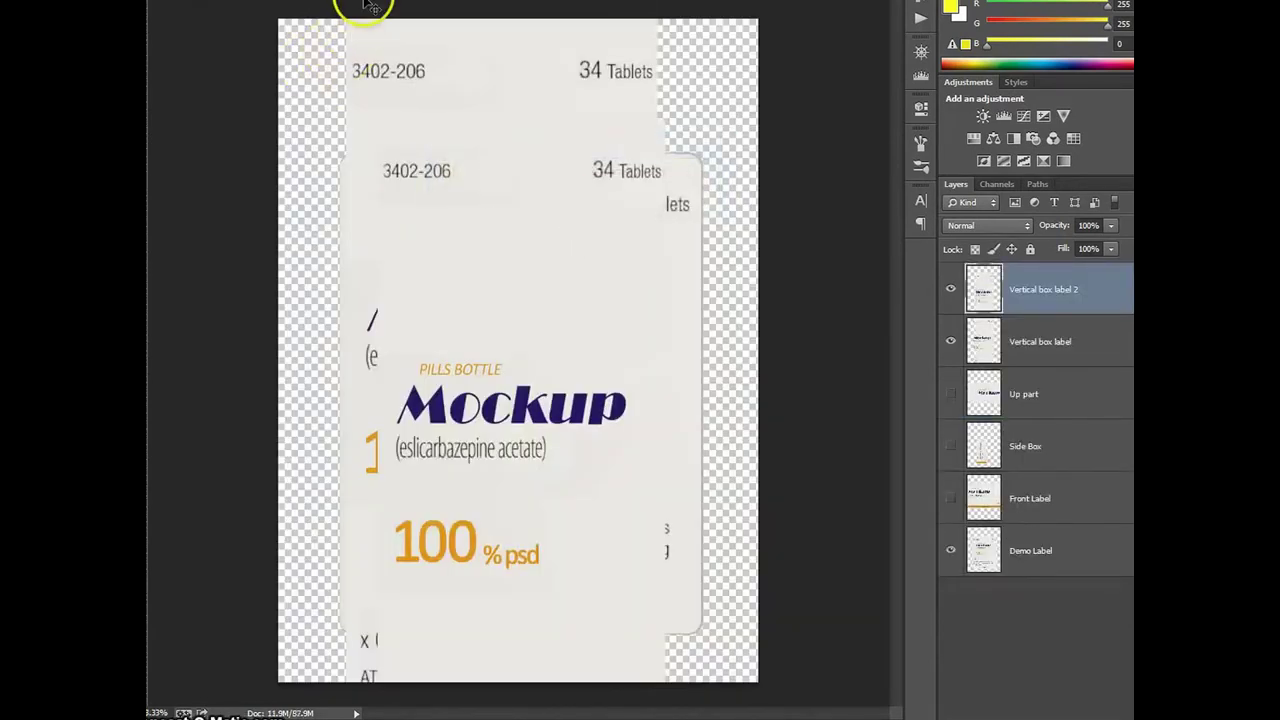